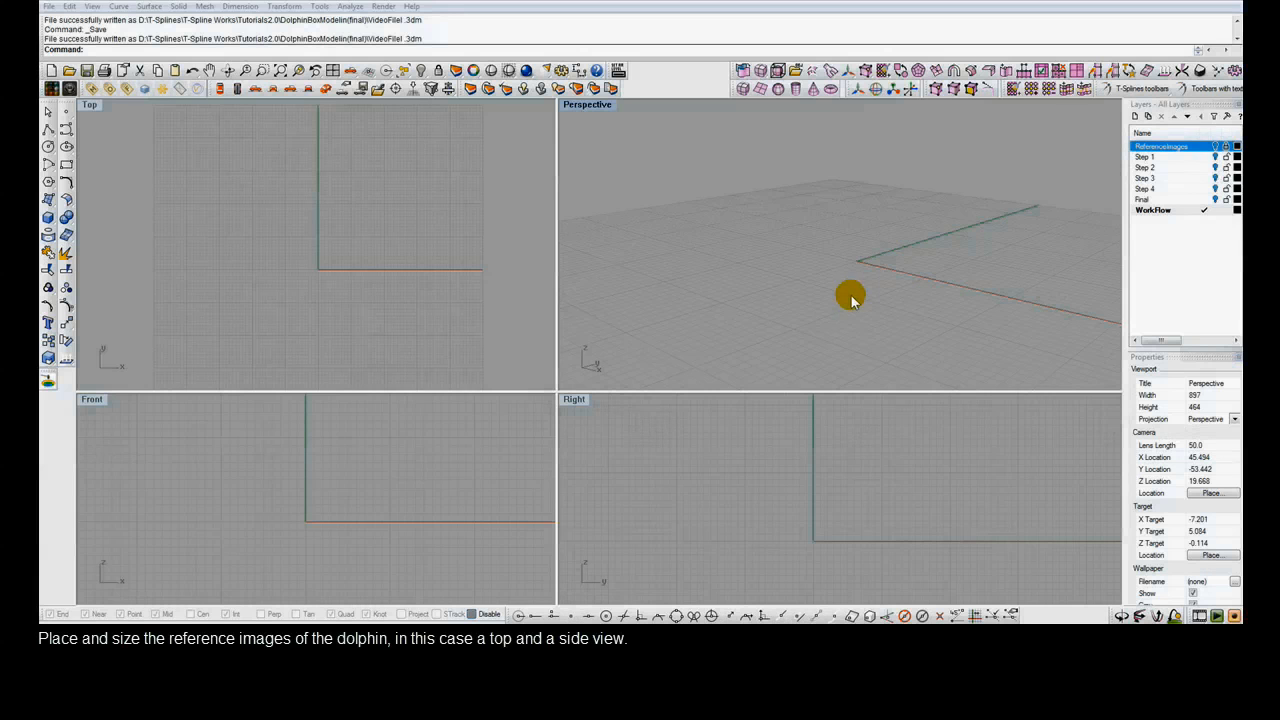
# Show the reference images layer and configure a T-Splines box with 2 X, 10 Y and 2 Z faces and X symmetry
pyautogui.click(1216, 146)
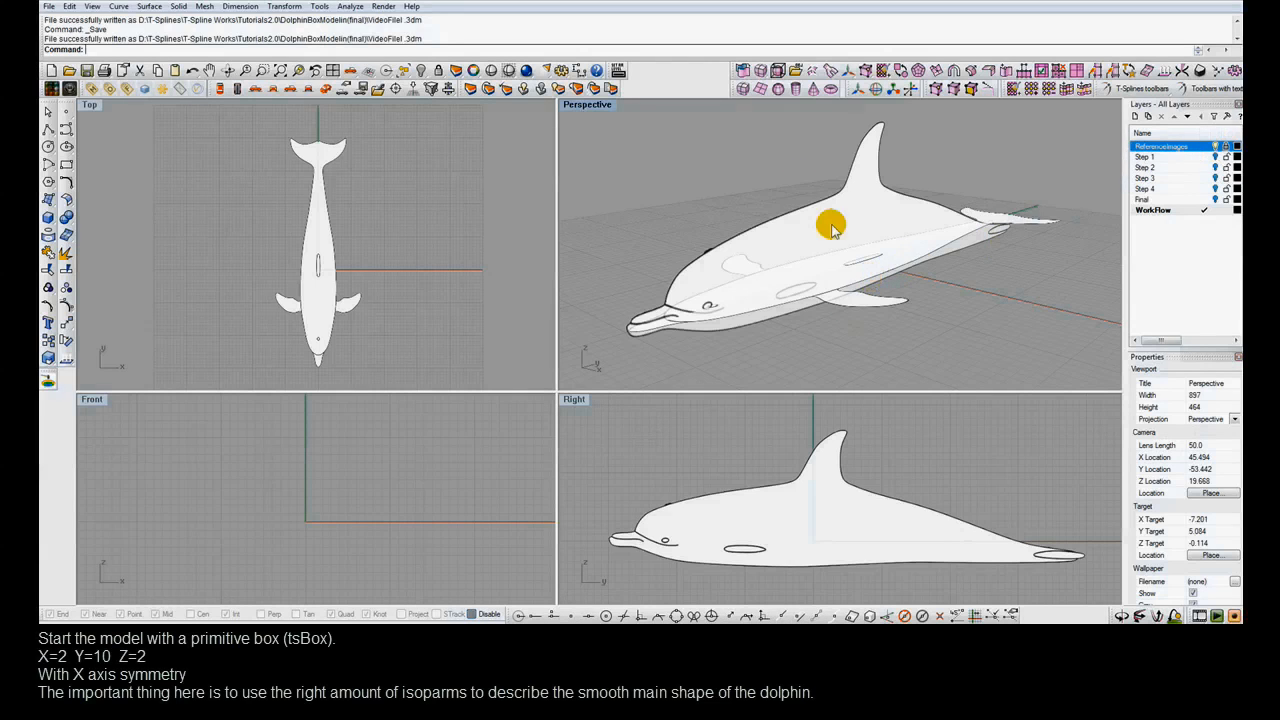
pyautogui.click(742, 90)
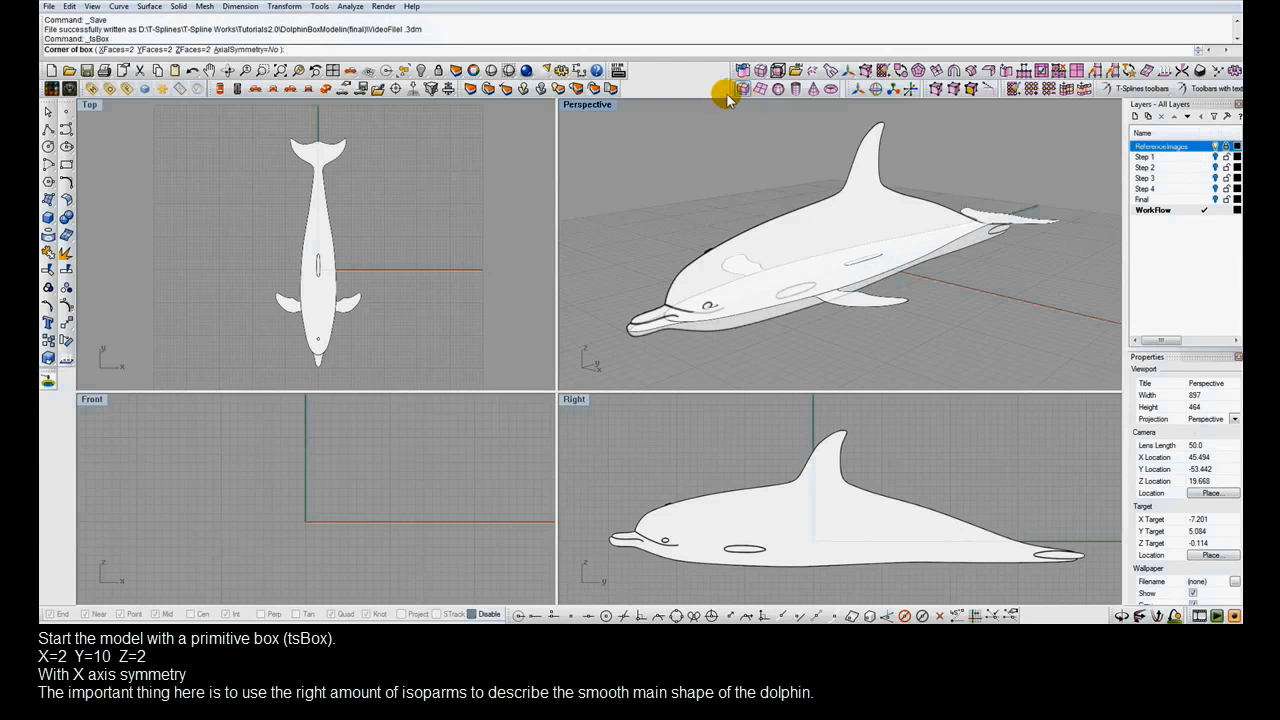
pyautogui.click(153, 50)
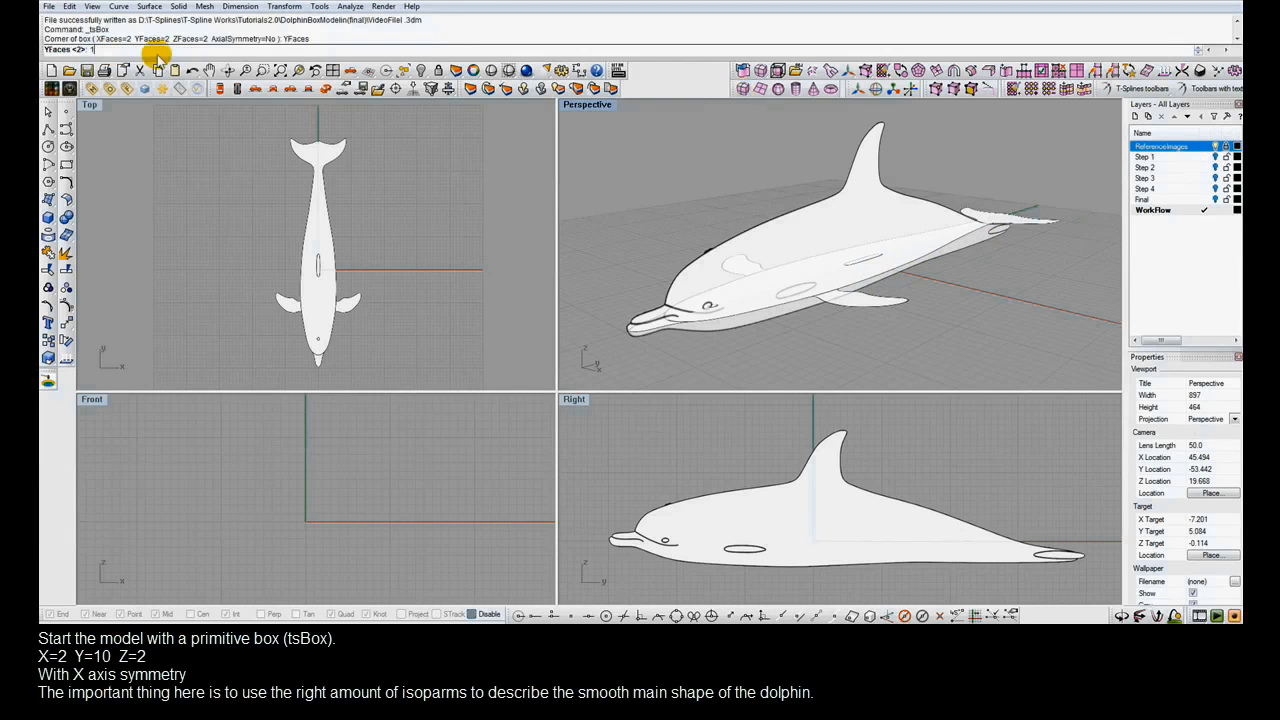
pyautogui.write('10')
pyautogui.press('Return')
pyautogui.click(276, 50)
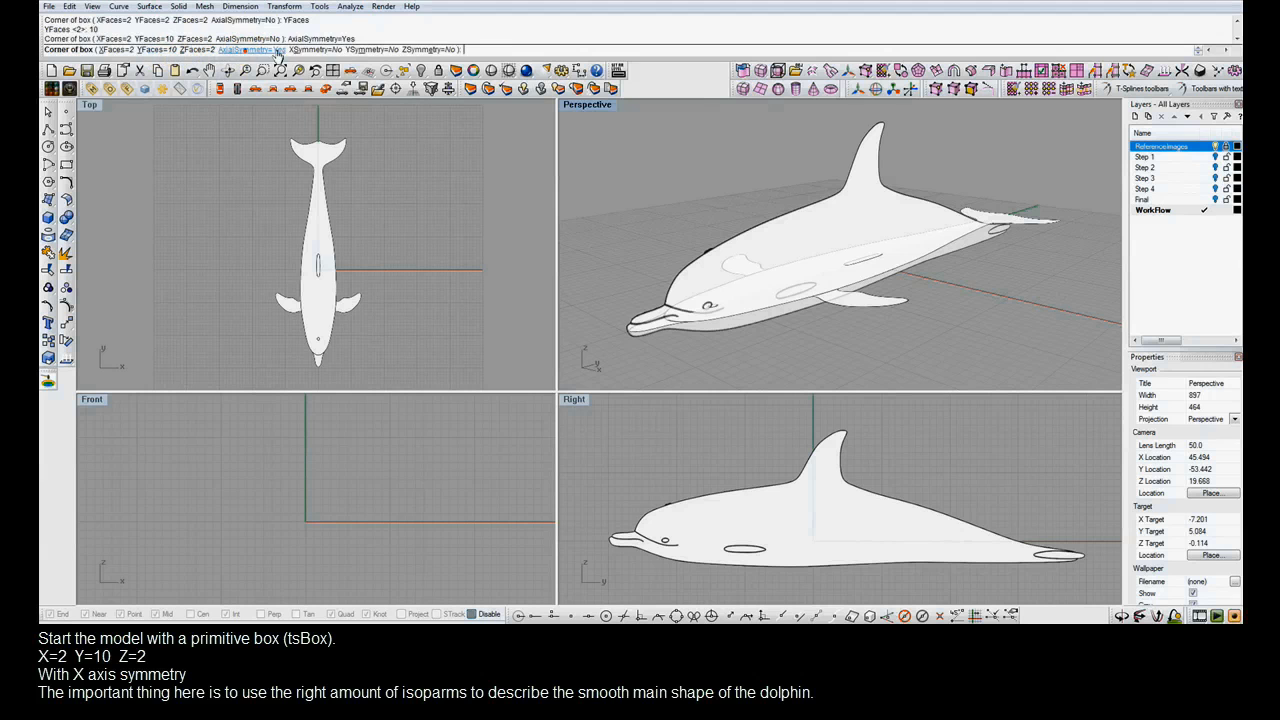
pyautogui.click(311, 50)
# Draw the symmetric box around the dolphin's body in the Top view and set its height in the Right view
pyautogui.click(334, 346)
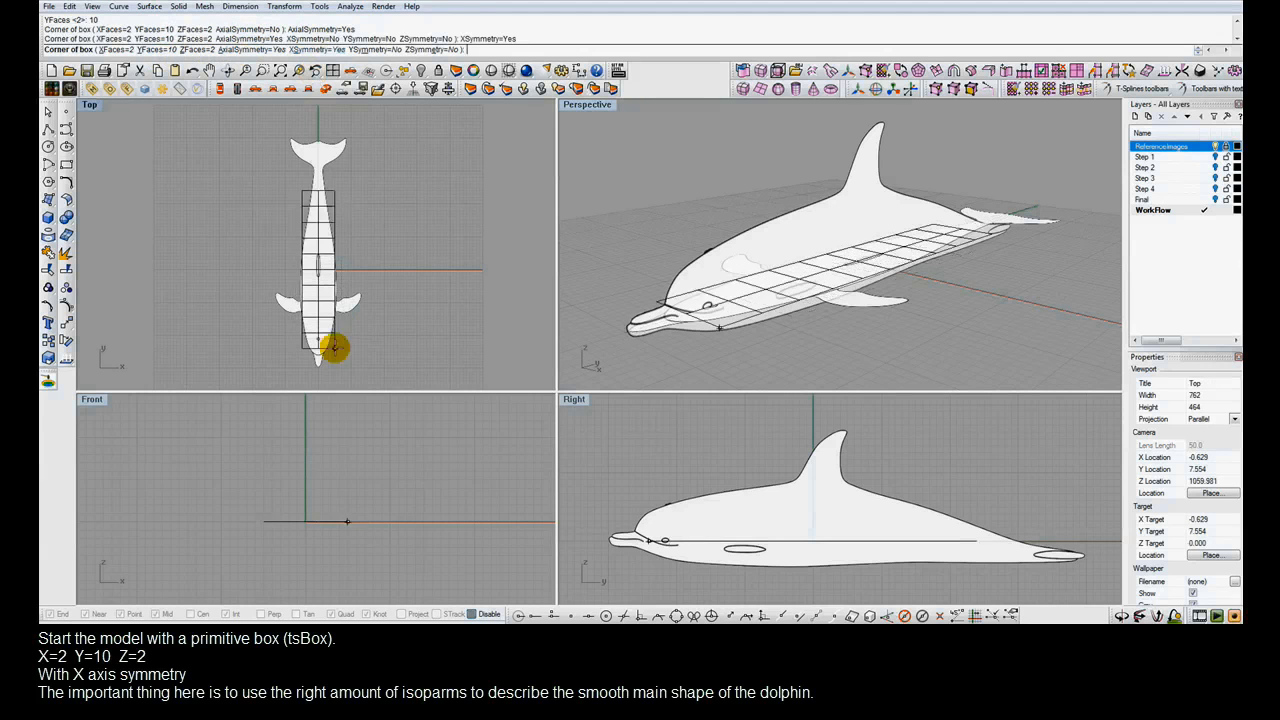
pyautogui.click(337, 365)
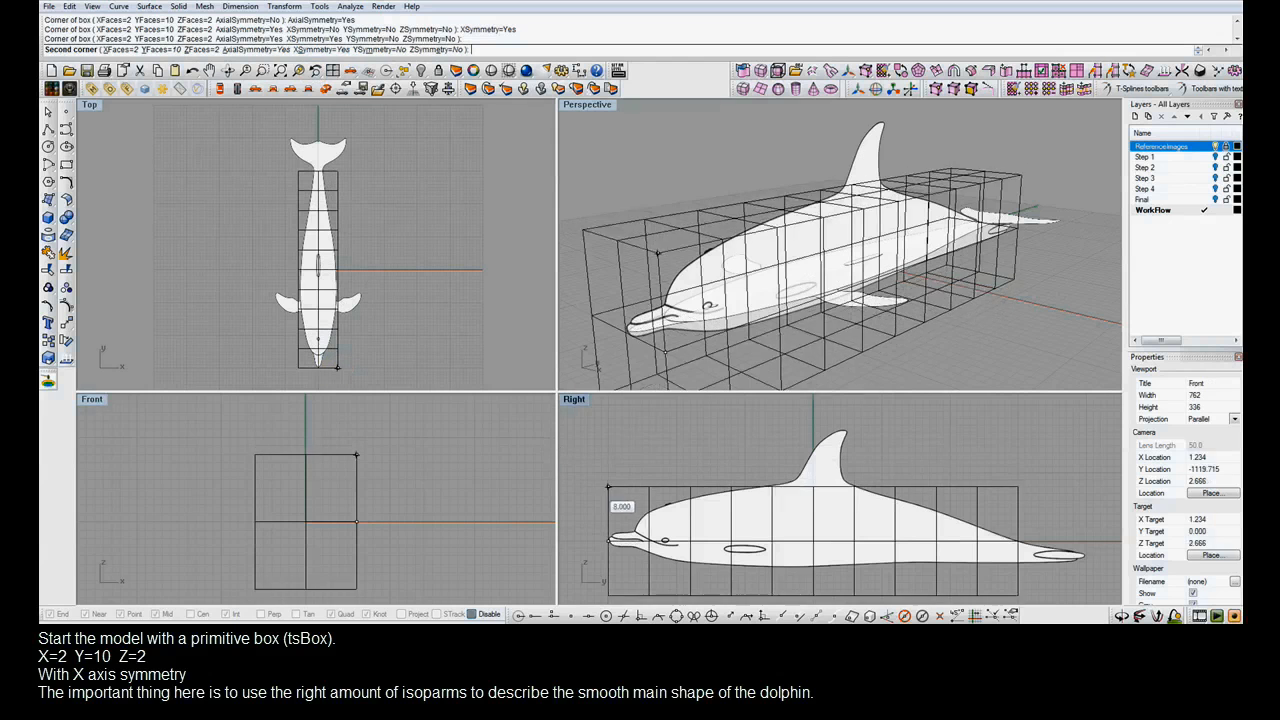
pyautogui.click(604, 502)
pyautogui.click(606, 502)
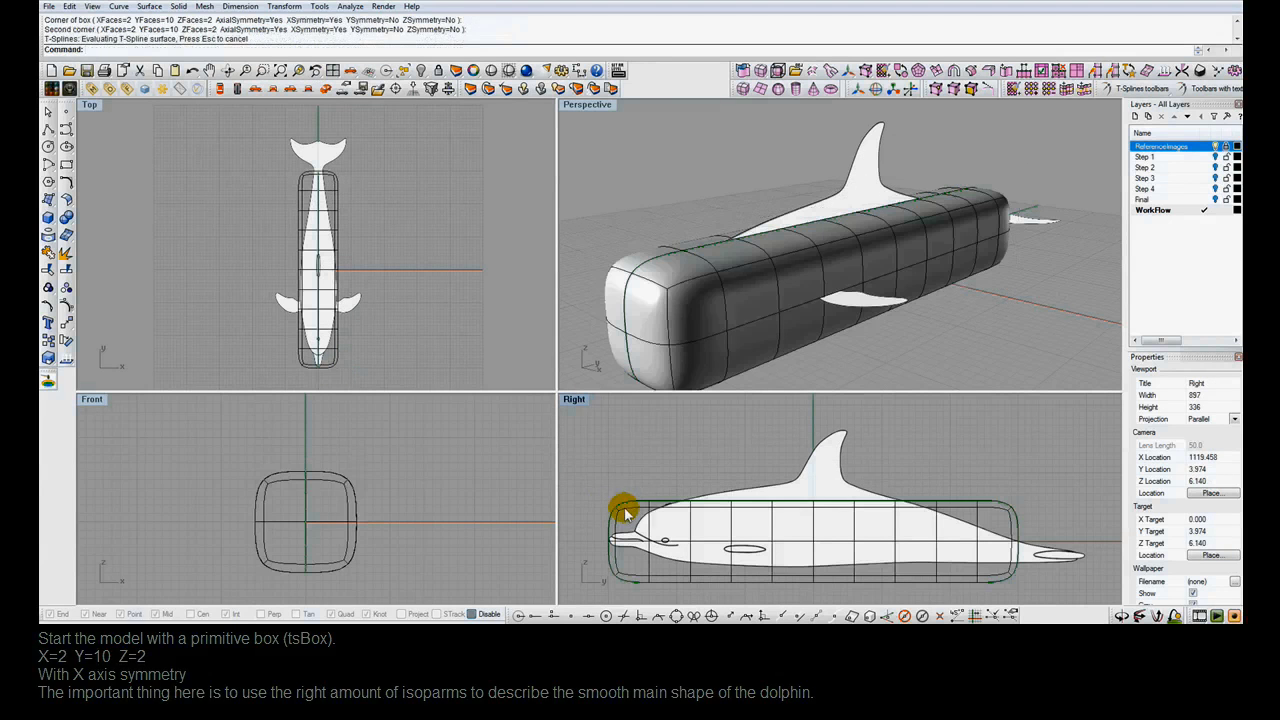
# Move the box with the translate manipulator in the Right view so that it surrounds the dolphin's side image
pyautogui.click(634, 512)
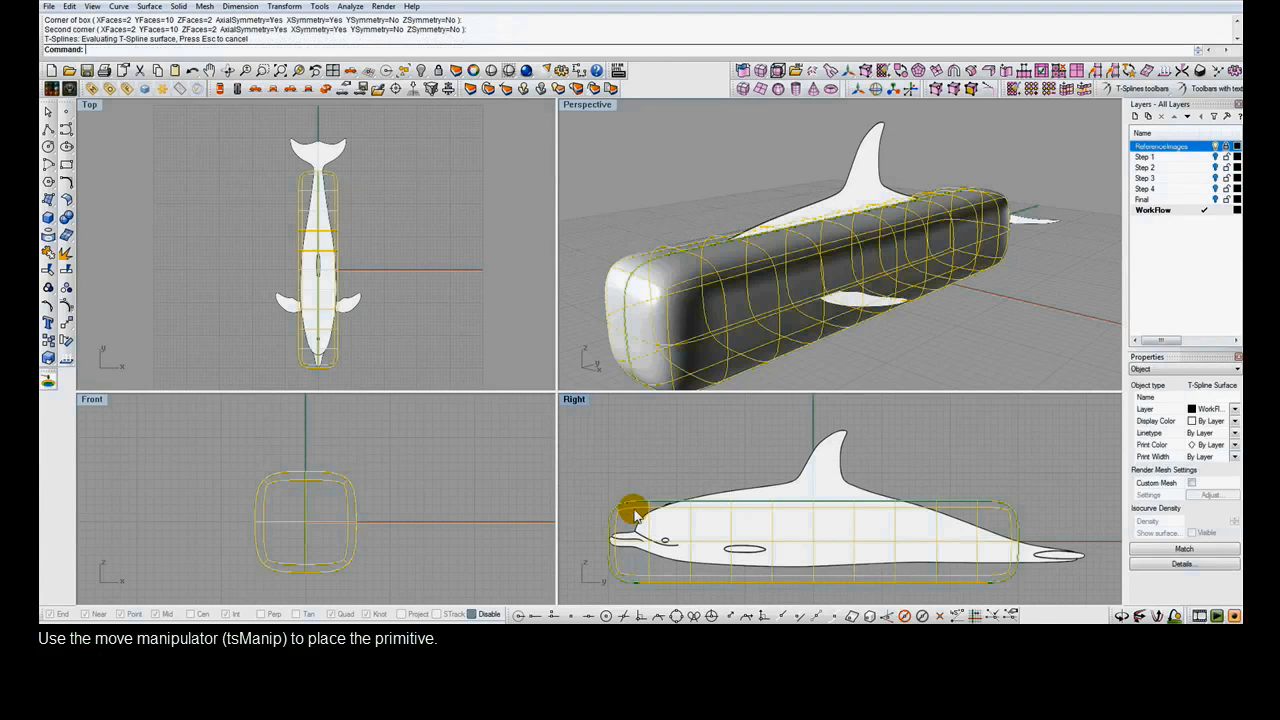
pyautogui.click(858, 88)
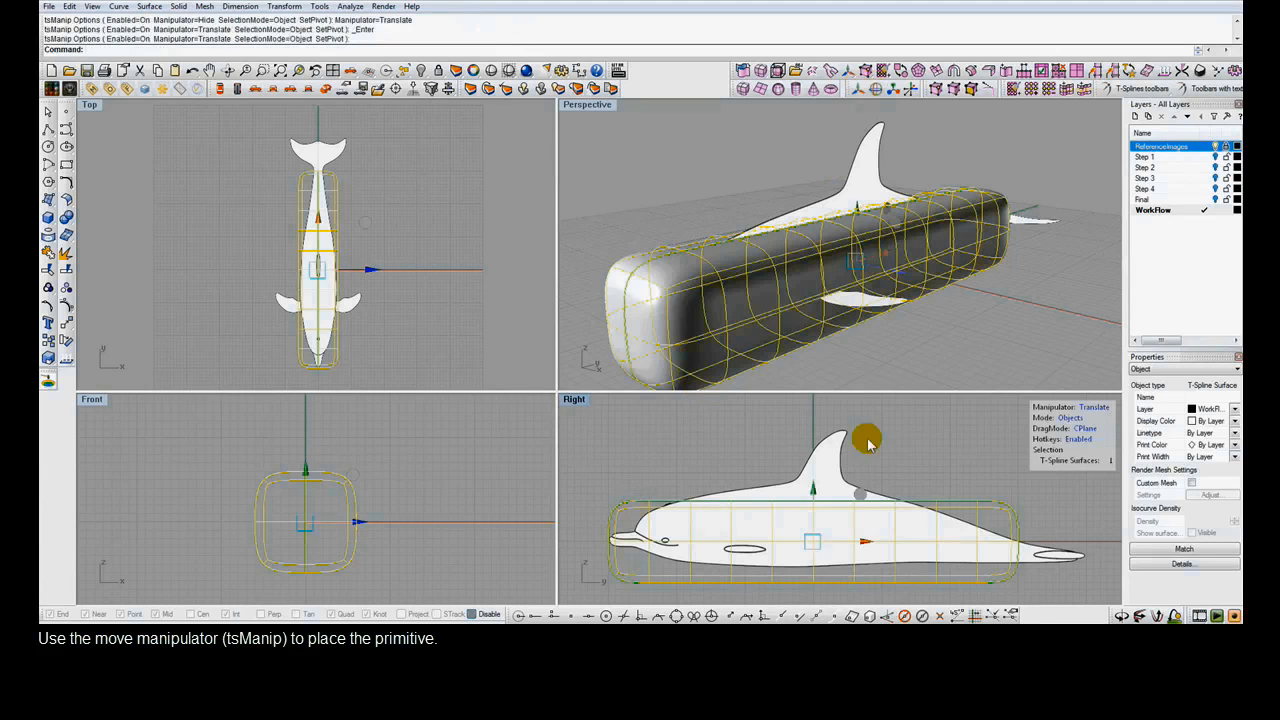
pyautogui.moveTo(861, 497); pyautogui.dragTo(885, 483)
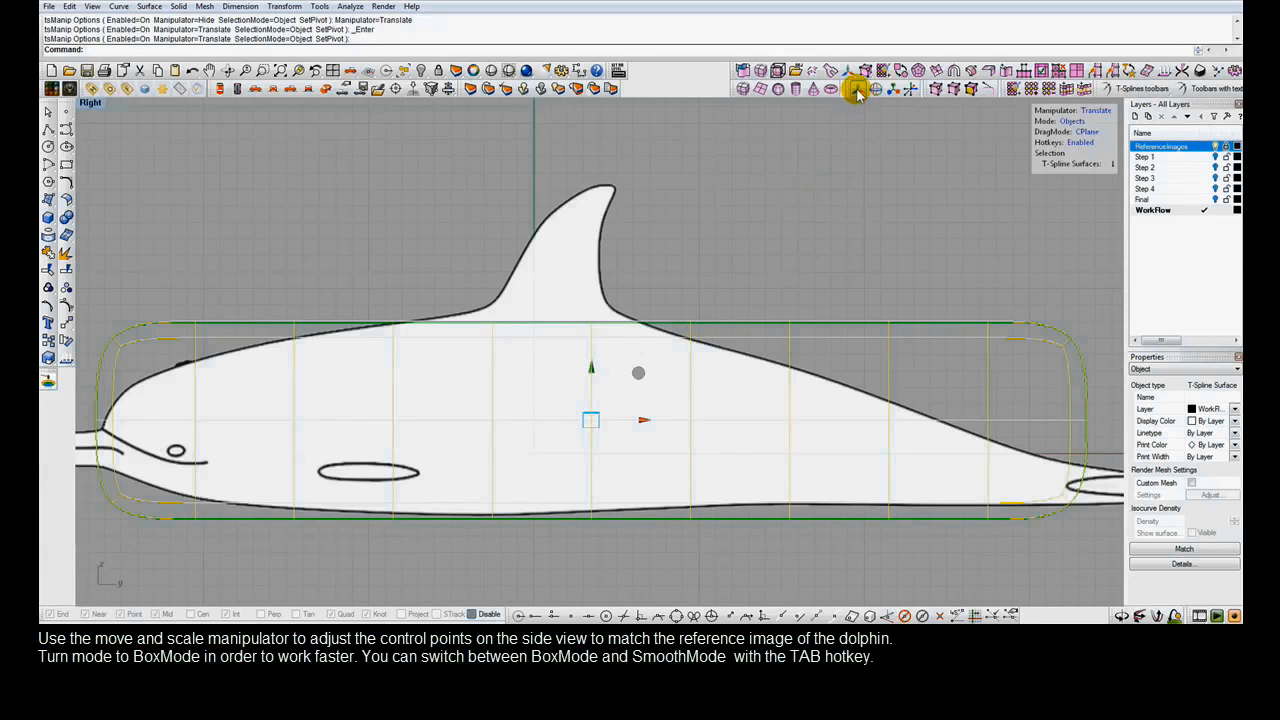
# Turn on box mode, then move and scale the rear end column of vertices onto the tail tip
pyautogui.press('Tab')
pyautogui.scroll(-2, 645, 372)
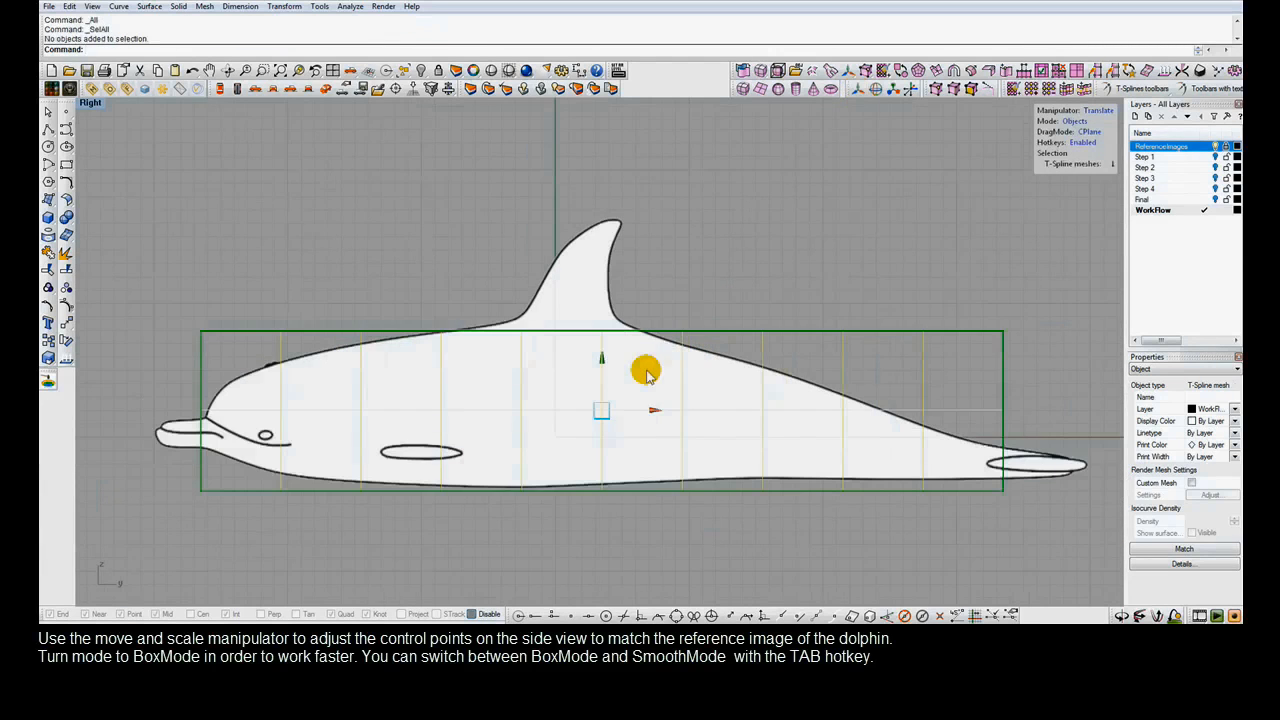
pyautogui.moveTo(980, 250); pyautogui.dragTo(1008, 522)
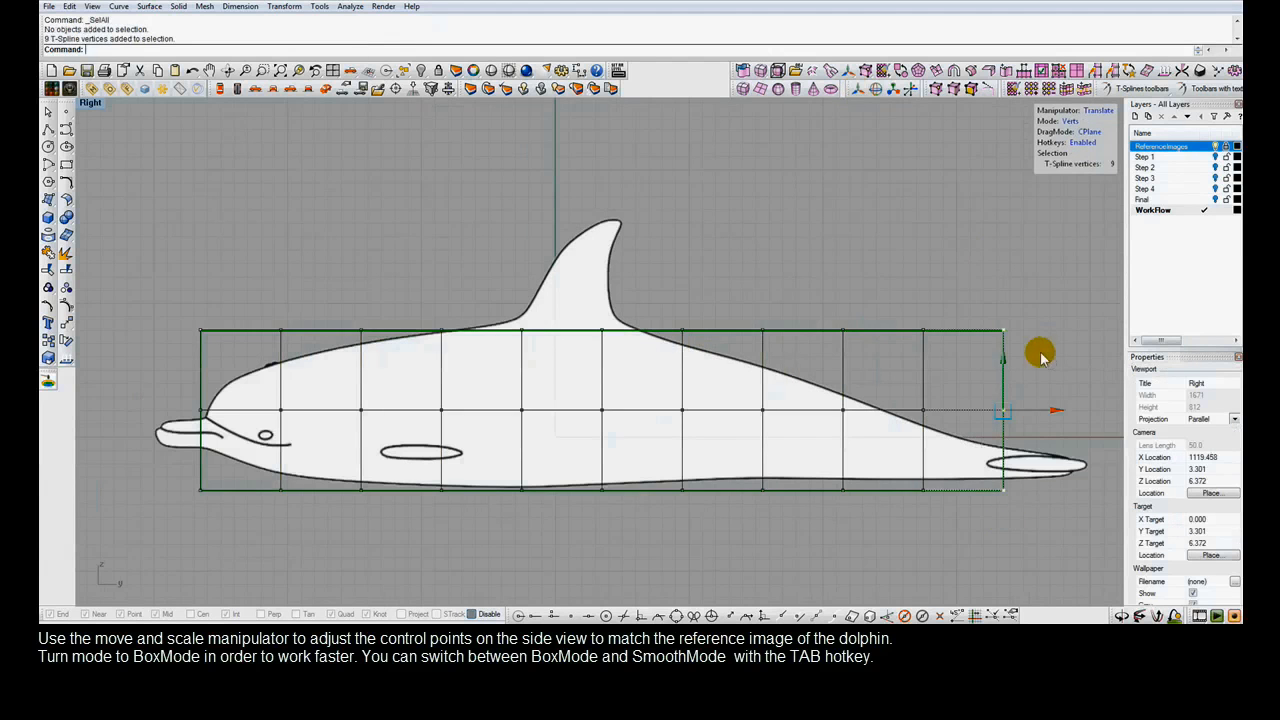
pyautogui.moveTo(1040, 355); pyautogui.dragTo(1078, 462)
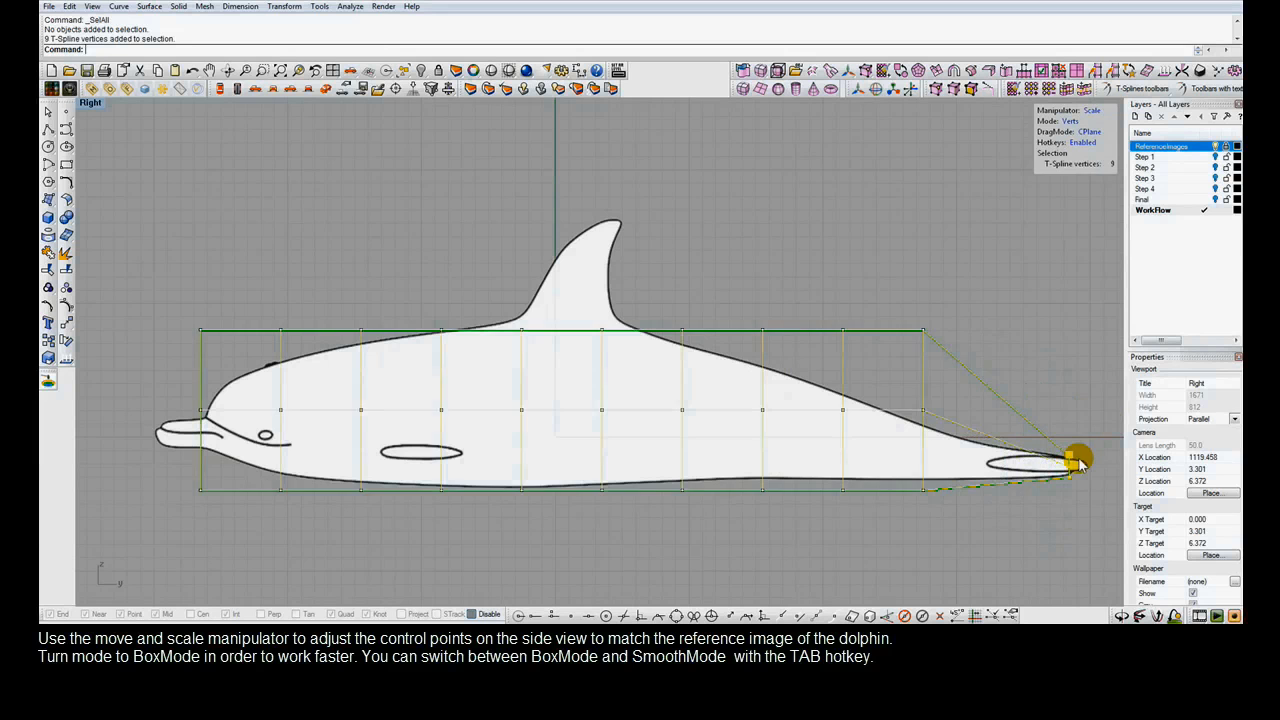
# Move and scale the second and third vertex columns from the tail to fit the tail's side outline
pyautogui.moveTo(914, 303); pyautogui.dragTo(946, 502)
pyautogui.press('w')
pyautogui.moveTo(969, 364); pyautogui.dragTo(989, 451)
pyautogui.press('r')
pyautogui.moveTo(825, 313); pyautogui.dragTo(868, 511)
pyautogui.press('w')
pyautogui.moveTo(892, 366); pyautogui.dragTo(845, 406)
pyautogui.press('r')
pyautogui.press('w')
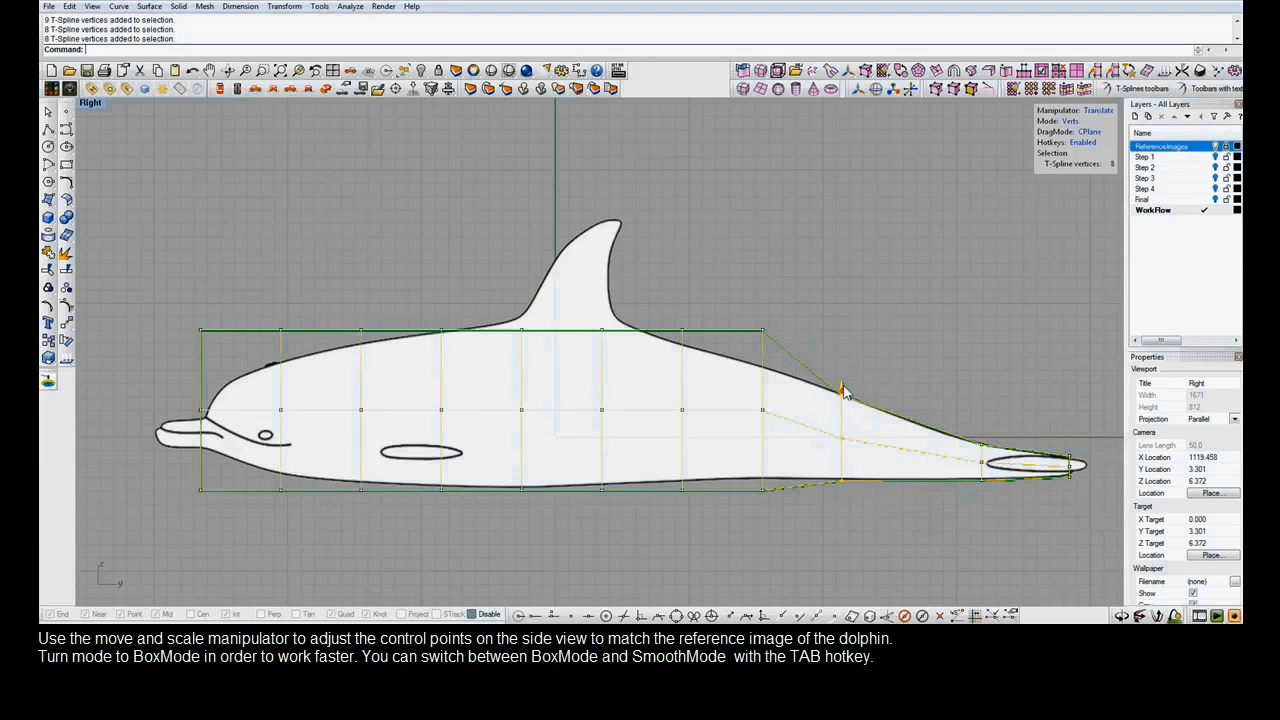
# Move and scale the next two vertex columns to fit the back outline between the tail and the dorsal fin's rear base
pyautogui.click(731, 358)
pyautogui.moveTo(737, 296); pyautogui.dragTo(782, 525)
pyautogui.moveTo(809, 371); pyautogui.dragTo(736, 367)
pyautogui.press('r')
pyautogui.click(735, 372)
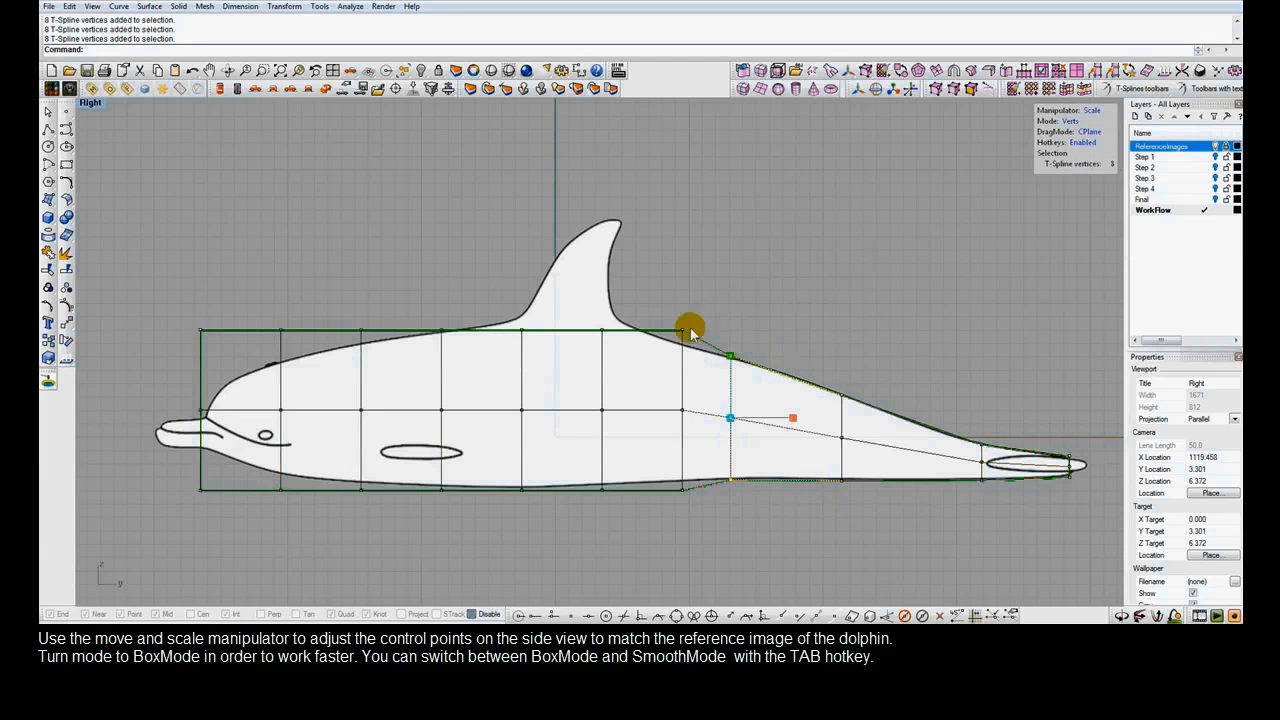
pyautogui.moveTo(668, 299); pyautogui.dragTo(702, 494)
pyautogui.press('w')
pyautogui.moveTo(724, 380); pyautogui.dragTo(666, 366)
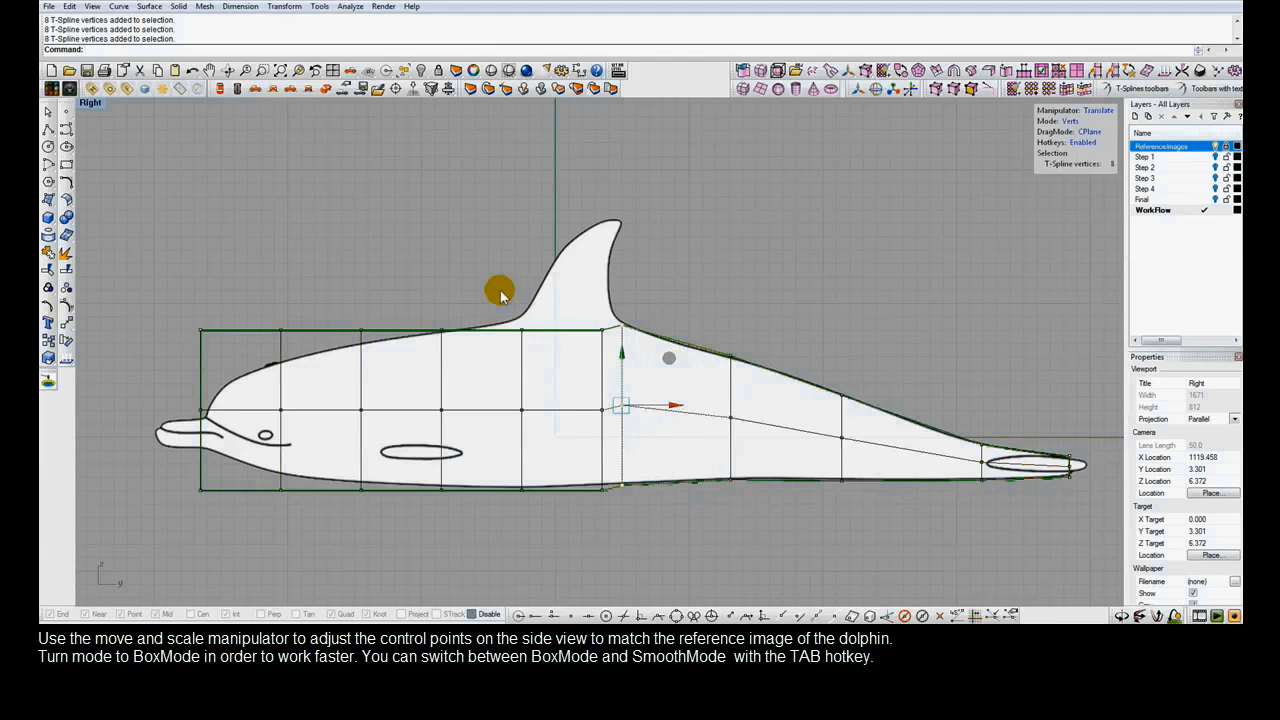
# Shift the next two vertex columns forward to the dorsal fin's front base and the body just ahead of it
pyautogui.moveTo(500, 288); pyautogui.dragTo(612, 508)
pyautogui.moveTo(608, 371); pyautogui.dragTo(553, 366)
pyautogui.keyDown('ctrl'); pyautogui.moveTo(446, 285); pyautogui.dragTo(475, 501); pyautogui.keyUp('ctrl')
pyautogui.moveTo(589, 365); pyautogui.dragTo(566, 362)
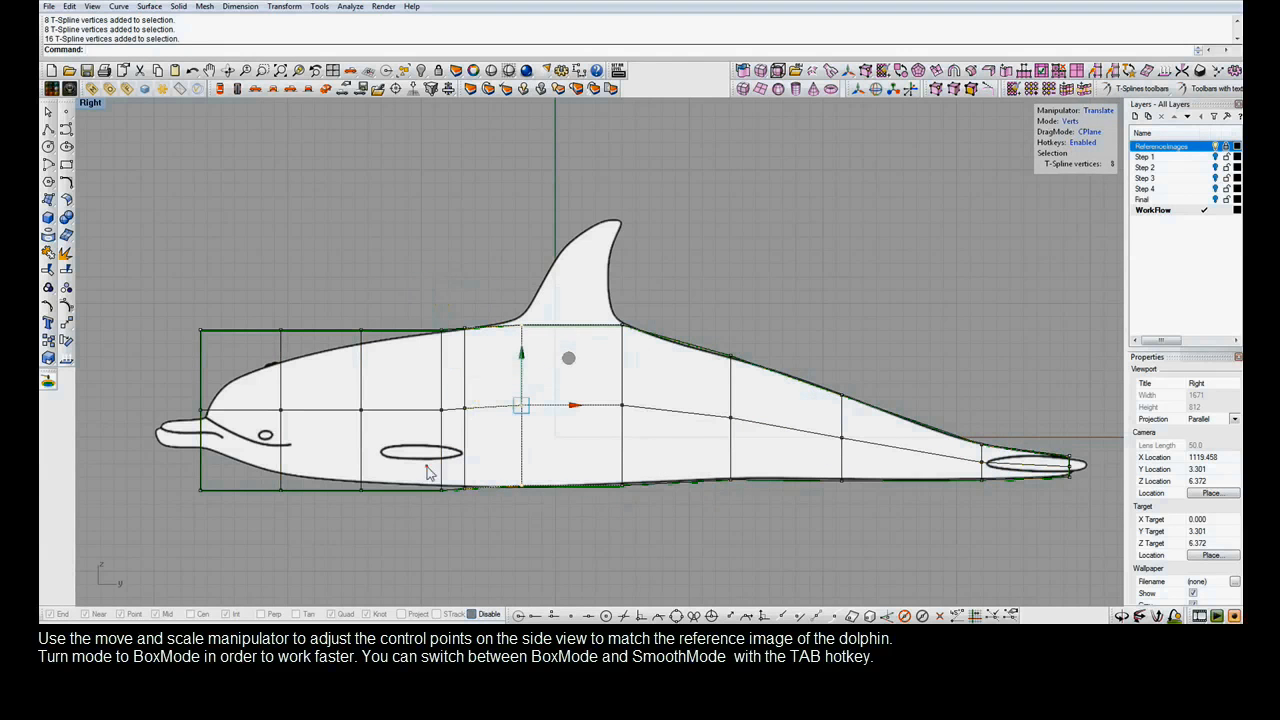
# Move and scale the two vertex columns between the pectoral fin and the eye to match the side outline
pyautogui.moveTo(432, 290); pyautogui.dragTo(449, 525)
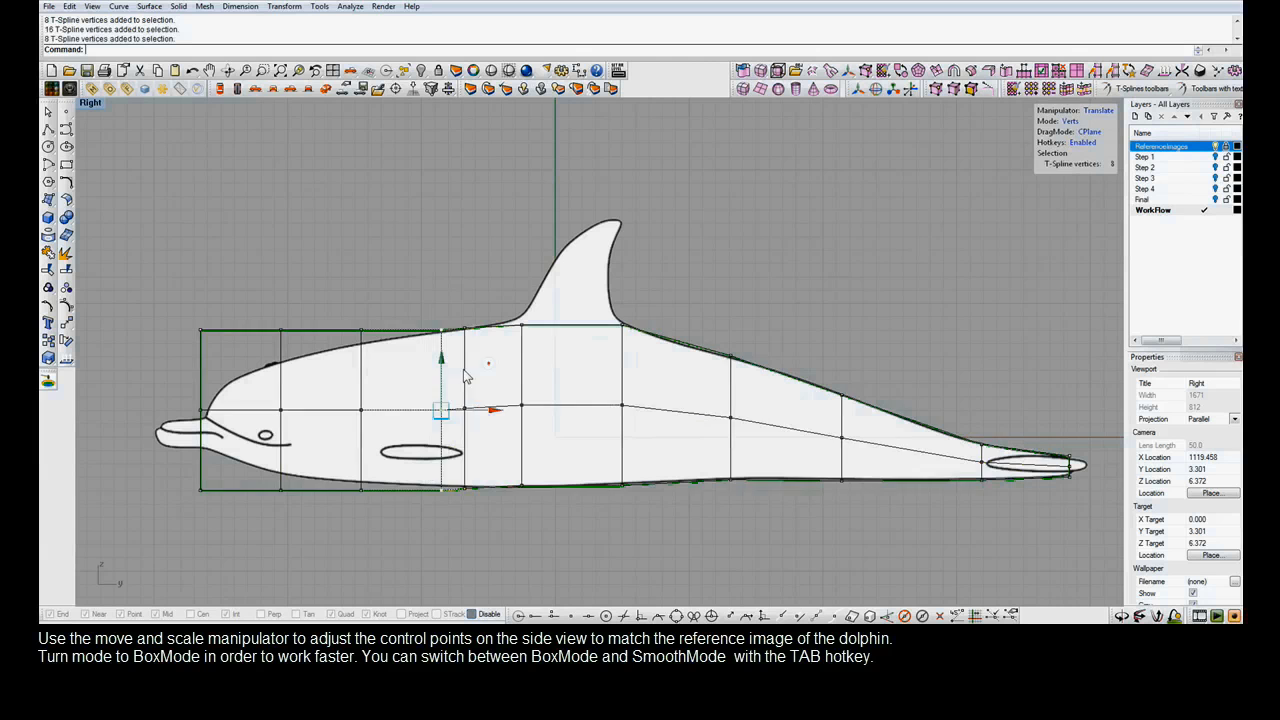
pyautogui.moveTo(465, 376); pyautogui.dragTo(381, 360)
pyautogui.press('r')
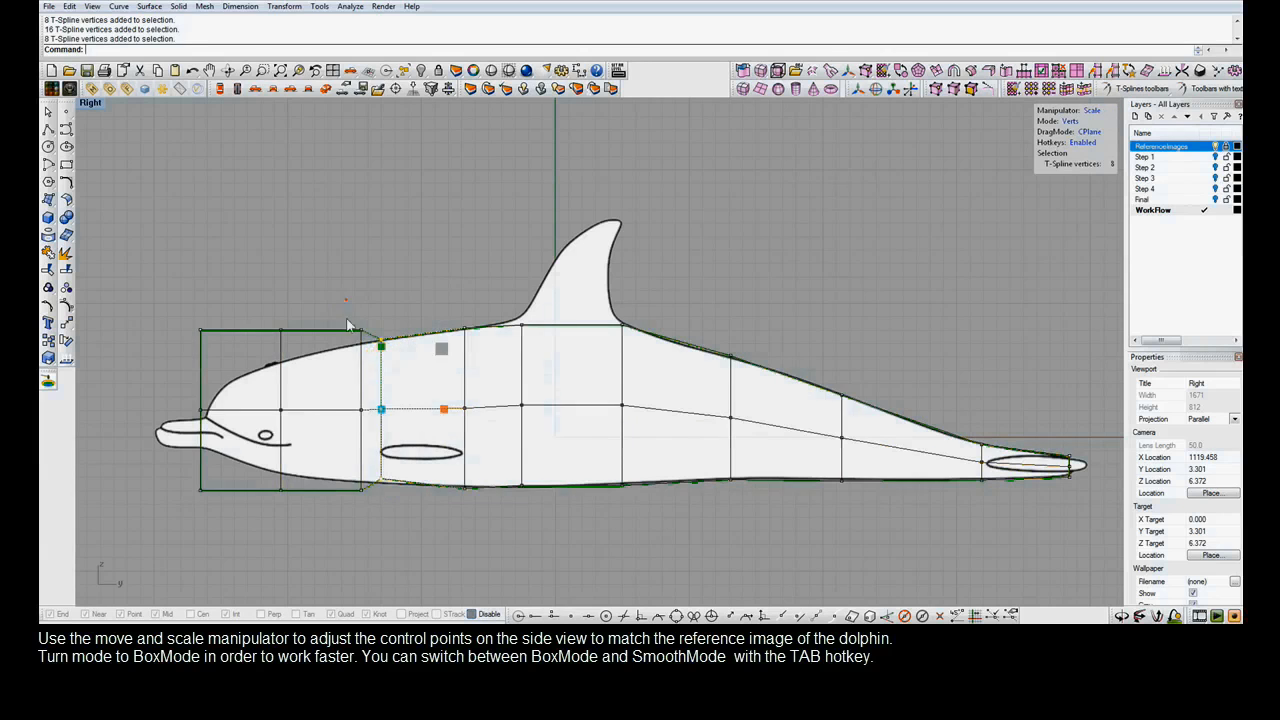
pyautogui.moveTo(346, 299); pyautogui.dragTo(372, 500)
pyautogui.press('w')
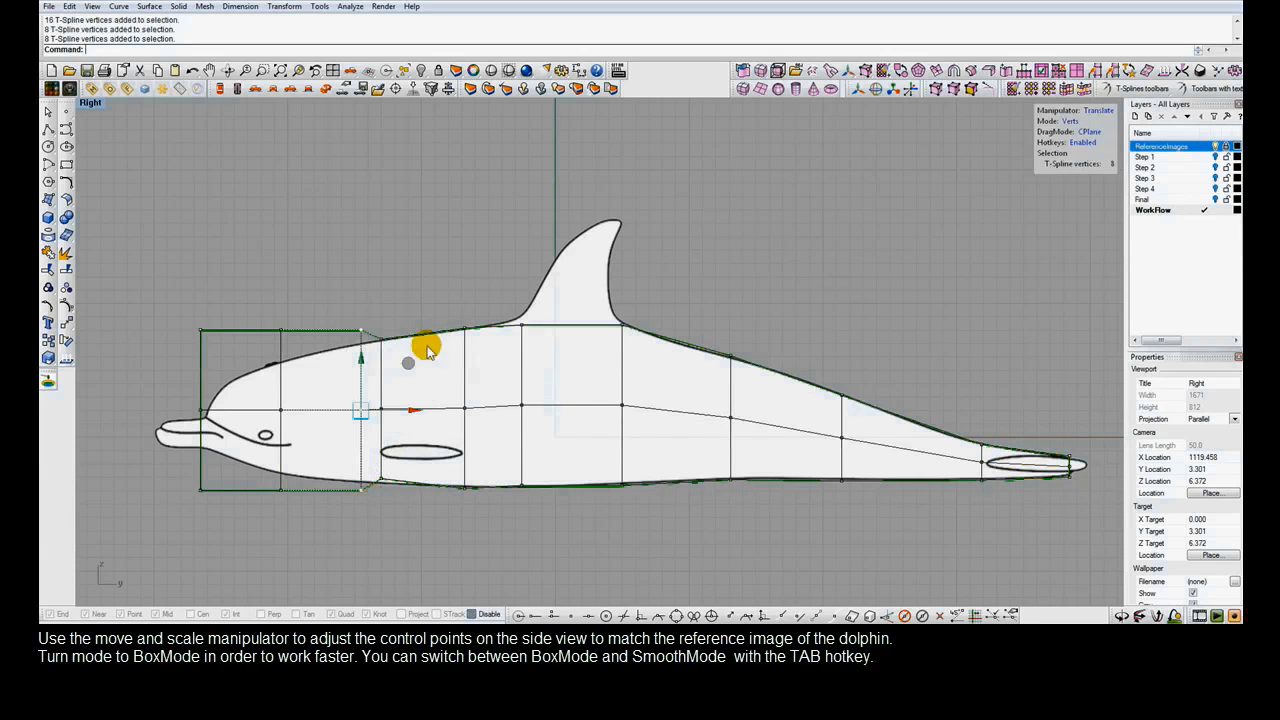
pyautogui.moveTo(408, 363); pyautogui.dragTo(326, 360)
pyautogui.press('r')
pyautogui.press('w')
# Move and scale the two foremost vertex columns to fit the head at the eye and the base of the beak
pyautogui.moveTo(251, 298); pyautogui.dragTo(296, 517)
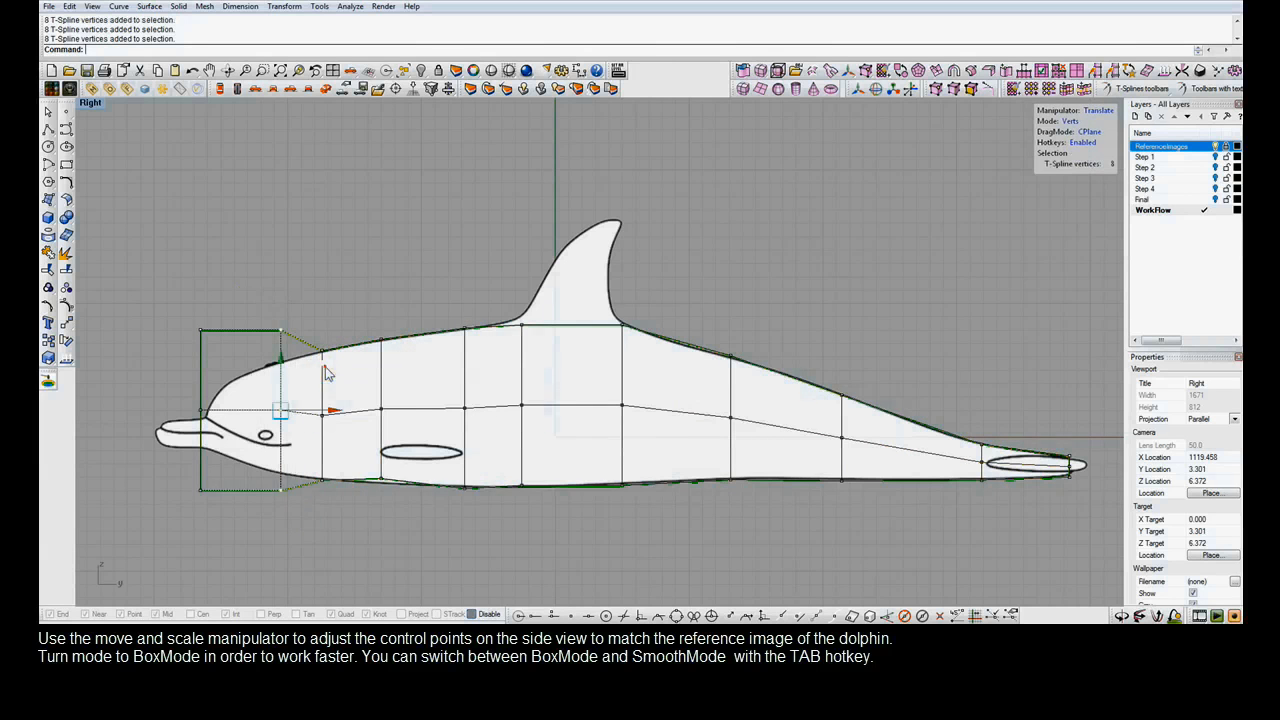
pyautogui.moveTo(327, 373); pyautogui.dragTo(262, 372)
pyautogui.press('r')
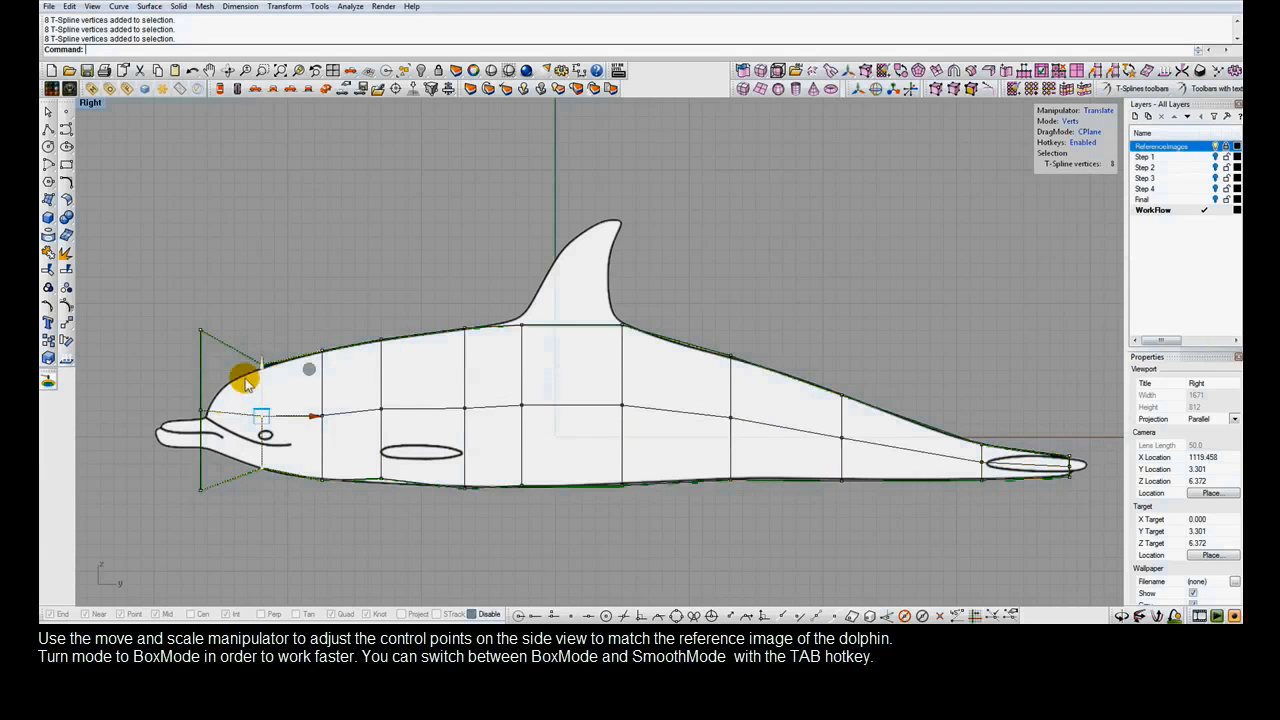
pyautogui.moveTo(168, 290)
pyautogui.mouseDown()
pyautogui.moveTo(186, 371)
pyautogui.moveTo(255, 530)
pyautogui.mouseUp()
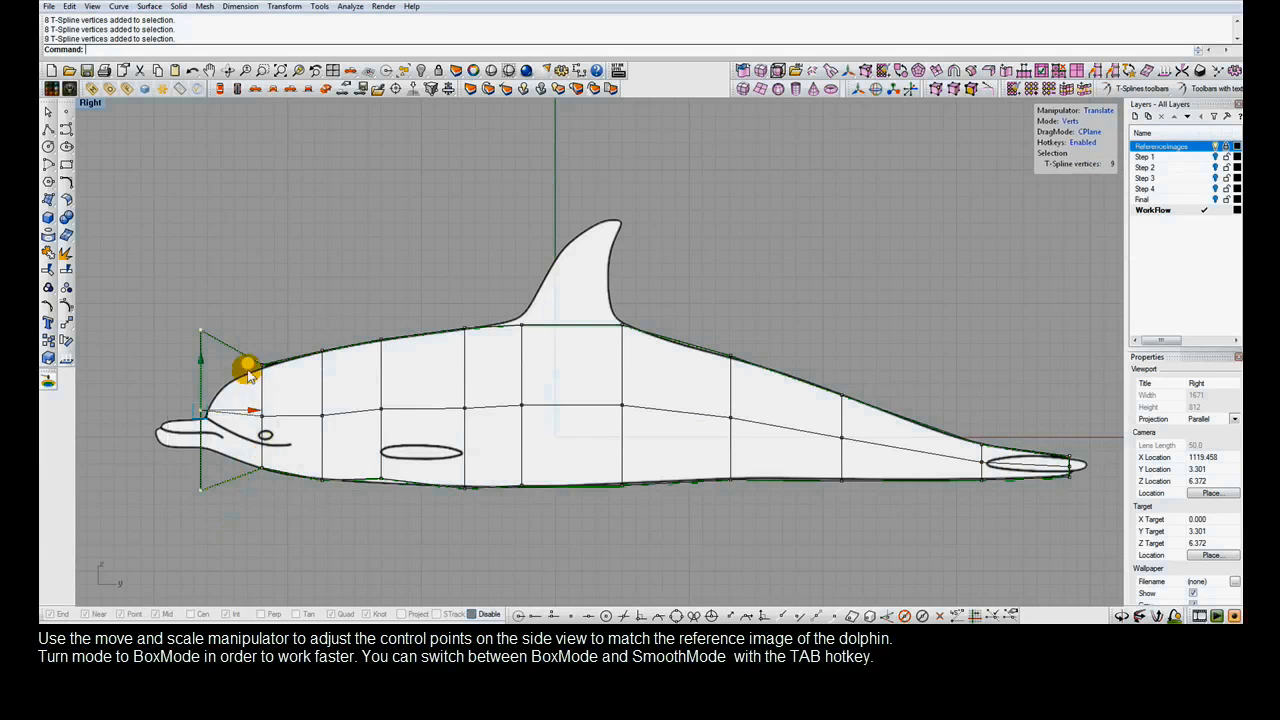
pyautogui.moveTo(248, 375); pyautogui.dragTo(207, 384)
pyautogui.press('w')
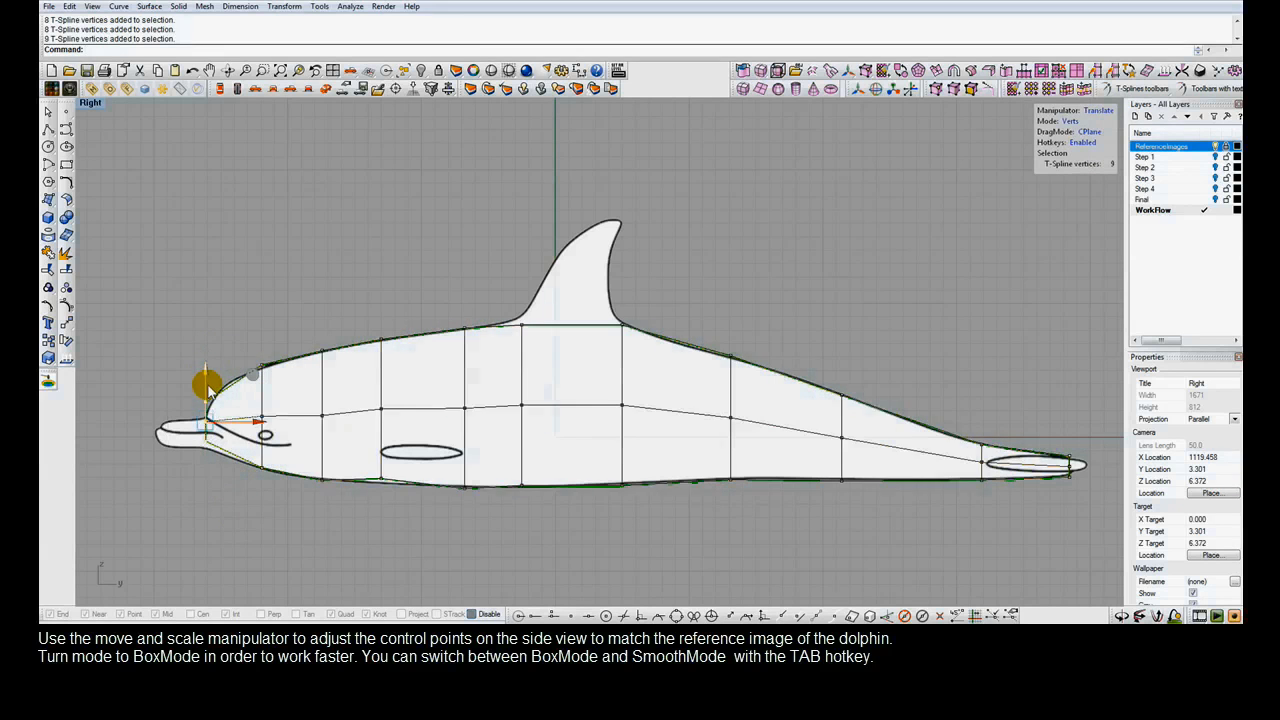
# Lower the belly vertices near the pectoral fin and below the dorsal fin's front base onto the reference outline
pyautogui.moveTo(353, 467); pyautogui.dragTo(387, 495)
pyautogui.moveTo(381, 429); pyautogui.dragTo(381, 435)
pyautogui.moveTo(511, 470); pyautogui.dragTo(534, 496)
pyautogui.moveTo(522, 436); pyautogui.dragTo(522, 441)
# Lower the front half's middle row of vertices, from the eye to ahead of the dorsal fin, into an even line
pyautogui.moveTo(249, 403); pyautogui.dragTo(490, 440)
pyautogui.moveTo(365, 372)
pyautogui.mouseDown()
pyautogui.moveTo(368, 395)
pyautogui.moveTo(358, 391)
pyautogui.mouseUp()
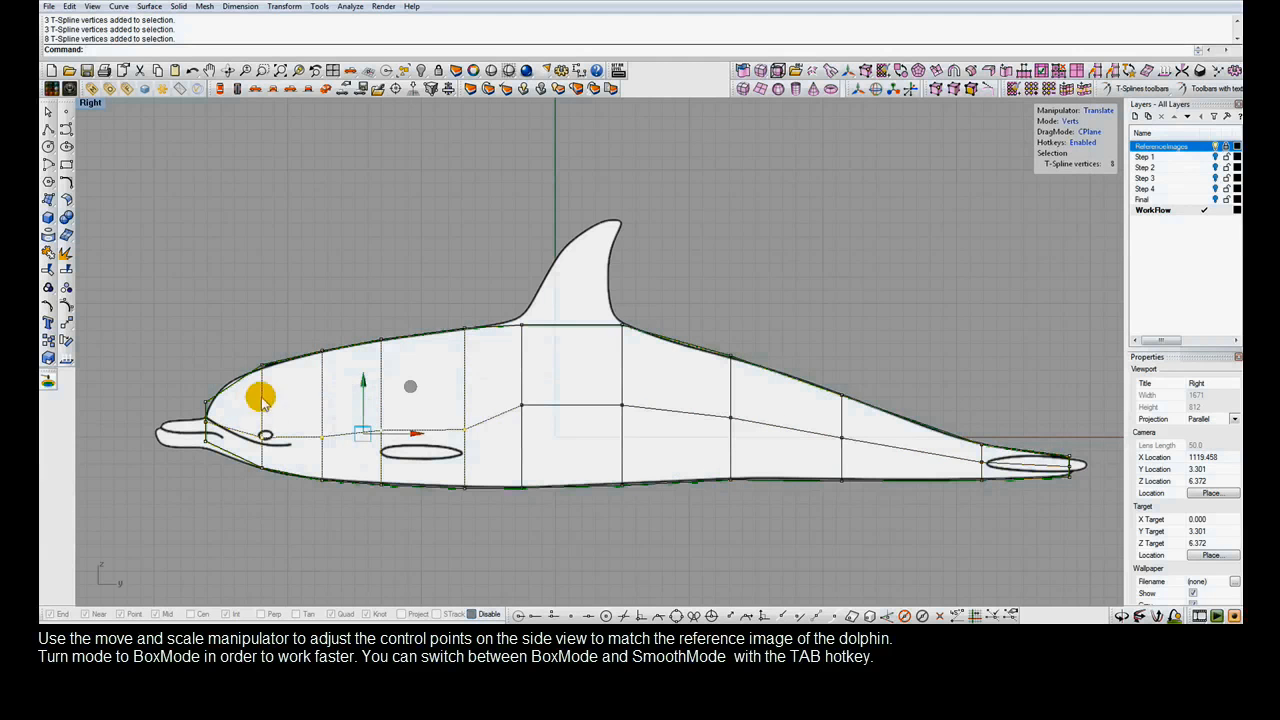
pyautogui.keyDown('ctrl'); pyautogui.moveTo(292, 445); pyautogui.dragTo(292, 445); pyautogui.keyUp('ctrl')
pyautogui.moveTo(392, 380); pyautogui.dragTo(394, 383)
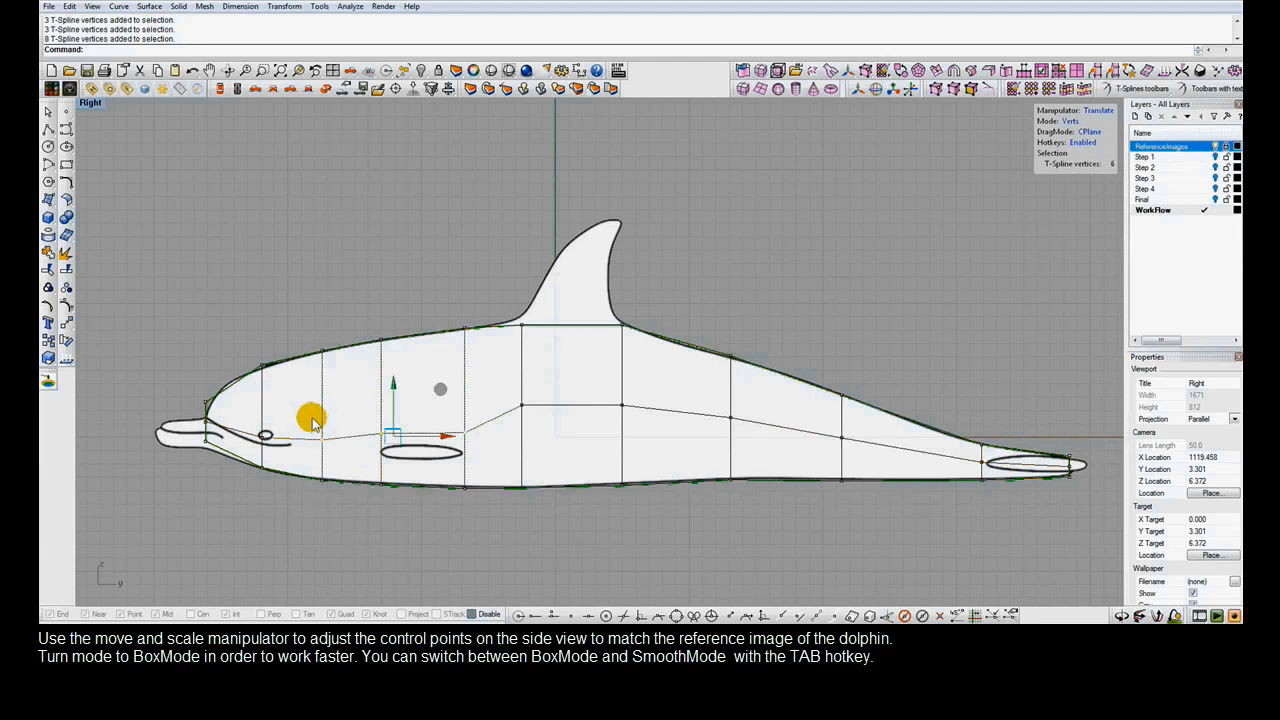
pyautogui.keyDown('ctrl'); pyautogui.moveTo(311, 416); pyautogui.dragTo(348, 457); pyautogui.keyUp('ctrl')
pyautogui.moveTo(424, 384); pyautogui.dragTo(424, 391)
# Lower the middle row of vertices from the dorsal fin toward the tail to continue the line, and save the file
pyautogui.moveTo(508, 376); pyautogui.dragTo(638, 428)
pyautogui.moveTo(571, 357); pyautogui.dragTo(573, 393)
pyautogui.moveTo(712, 400); pyautogui.dragTo(749, 440)
pyautogui.moveTo(731, 375)
pyautogui.mouseDown()
pyautogui.moveTo(731, 395)
pyautogui.moveTo(740, 382)
pyautogui.mouseUp()
pyautogui.moveTo(820, 420); pyautogui.dragTo(851, 454)
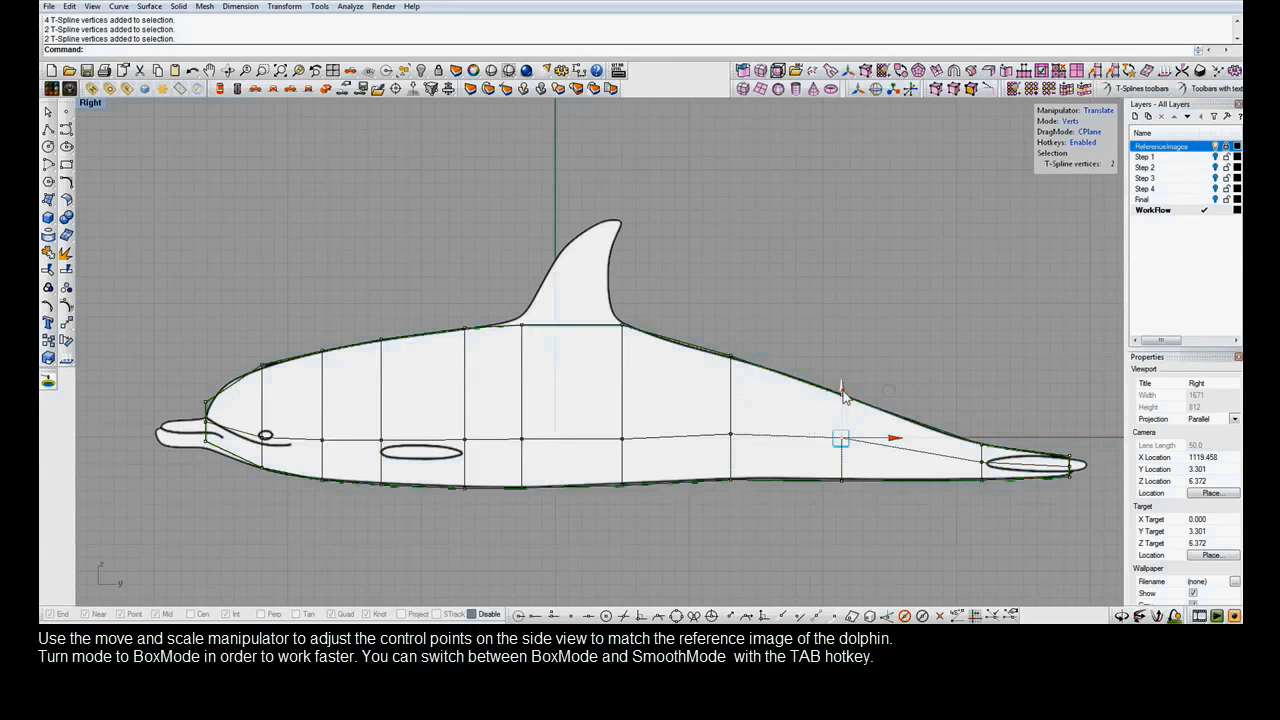
pyautogui.moveTo(843, 390); pyautogui.dragTo(843, 398)
pyautogui.press('Escape')
pyautogui.hotkey('ctrl', 's')
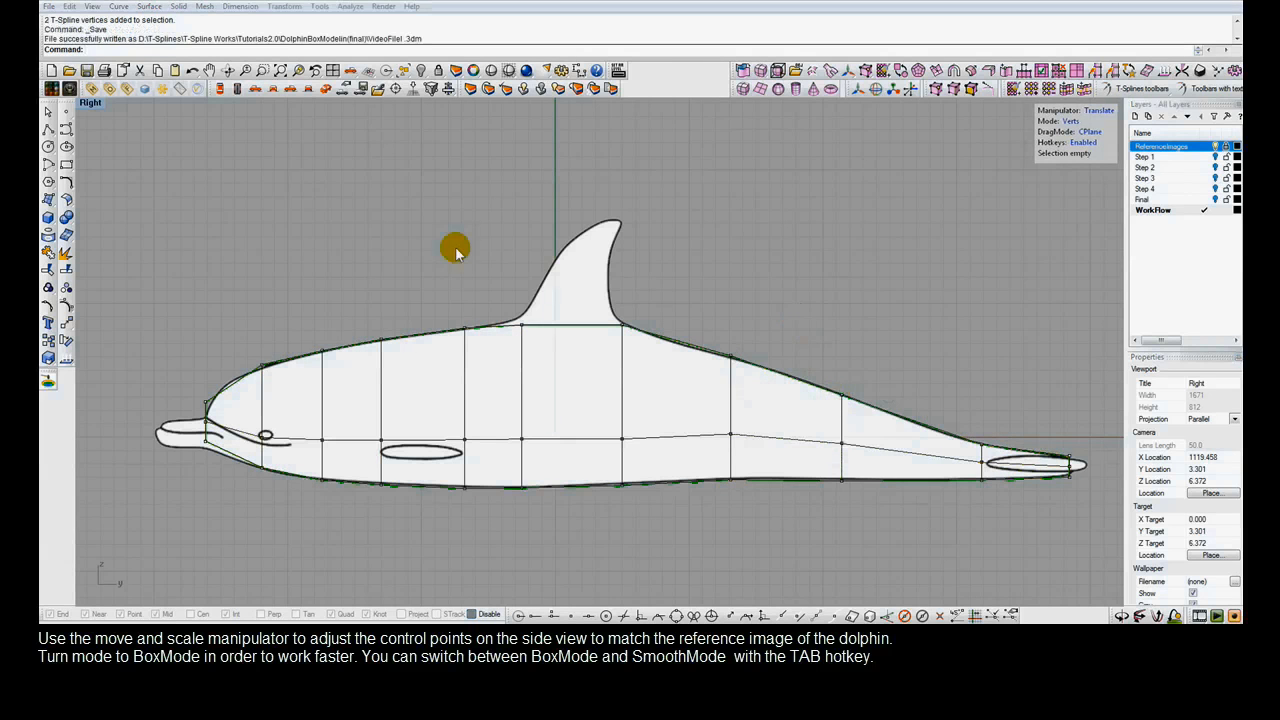
# Maximize the Top view and narrow the three rearmost vertex rows to the width of the tail stock
pyautogui.doubleClick(92, 104)
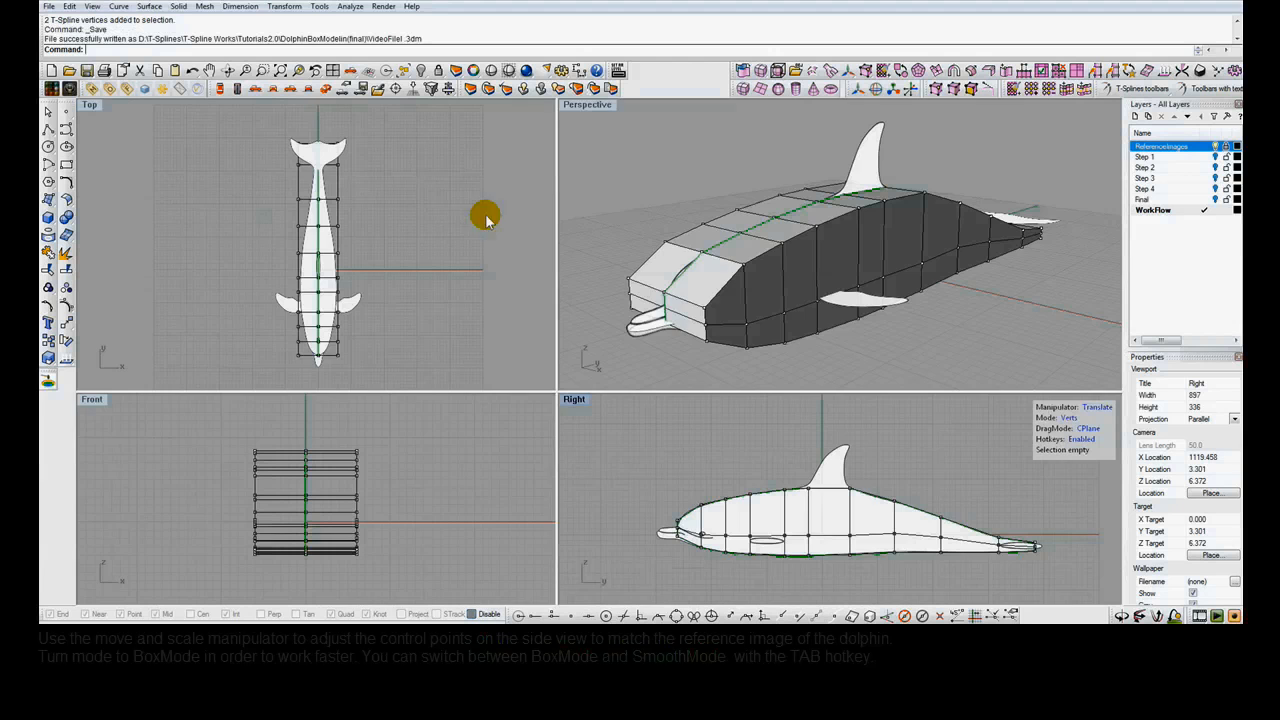
pyautogui.doubleClick(92, 104)
pyautogui.scroll(5, 651, 437)
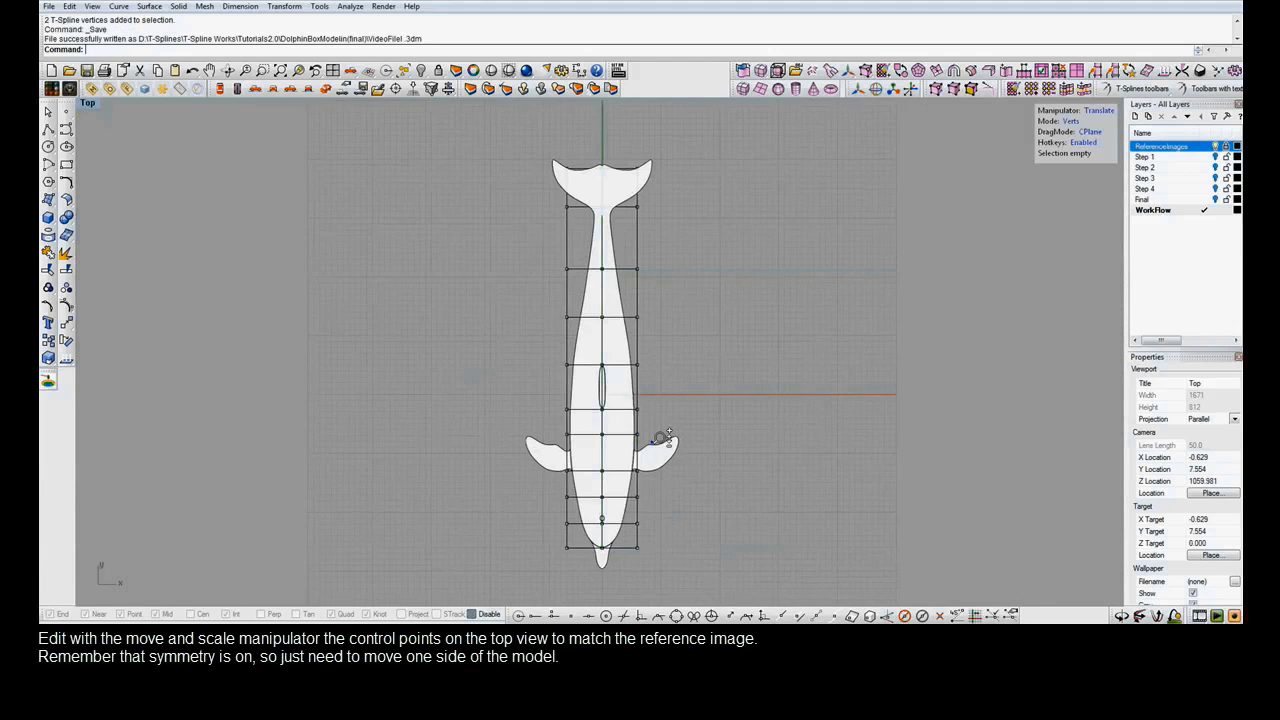
pyautogui.moveTo(701, 183); pyautogui.dragTo(739, 411, button='right')
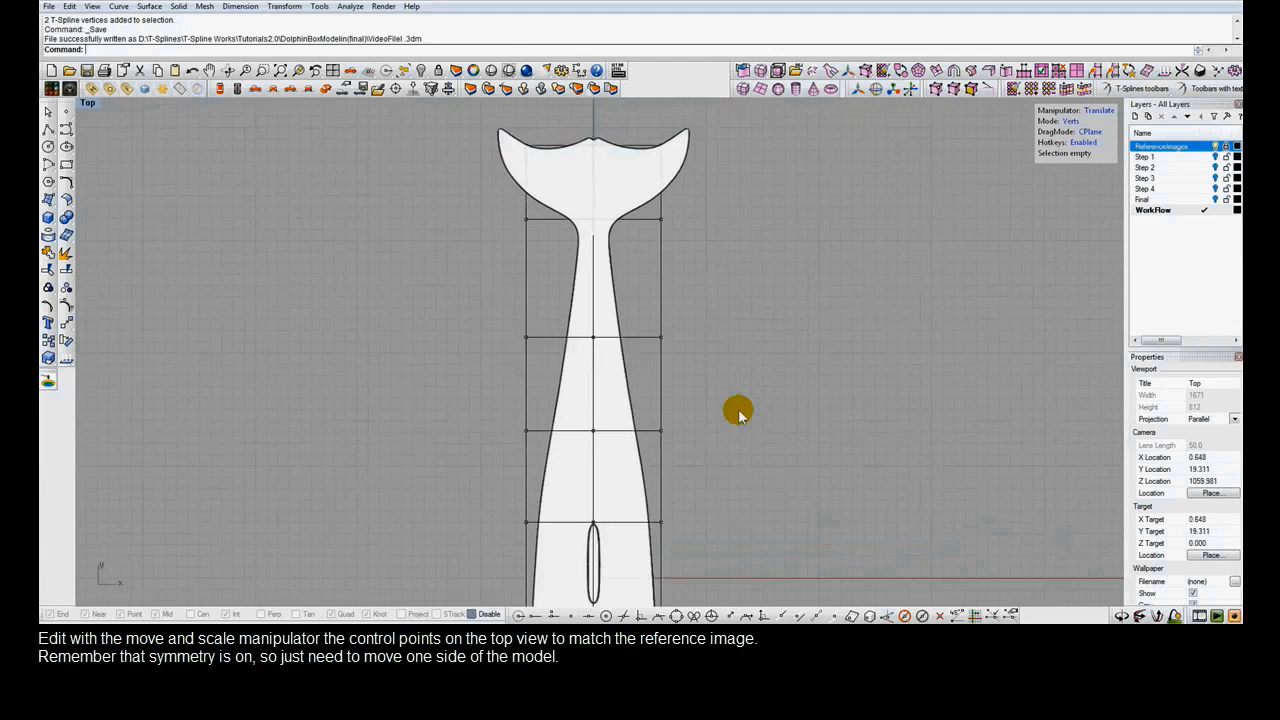
pyautogui.moveTo(446, 117); pyautogui.dragTo(726, 355)
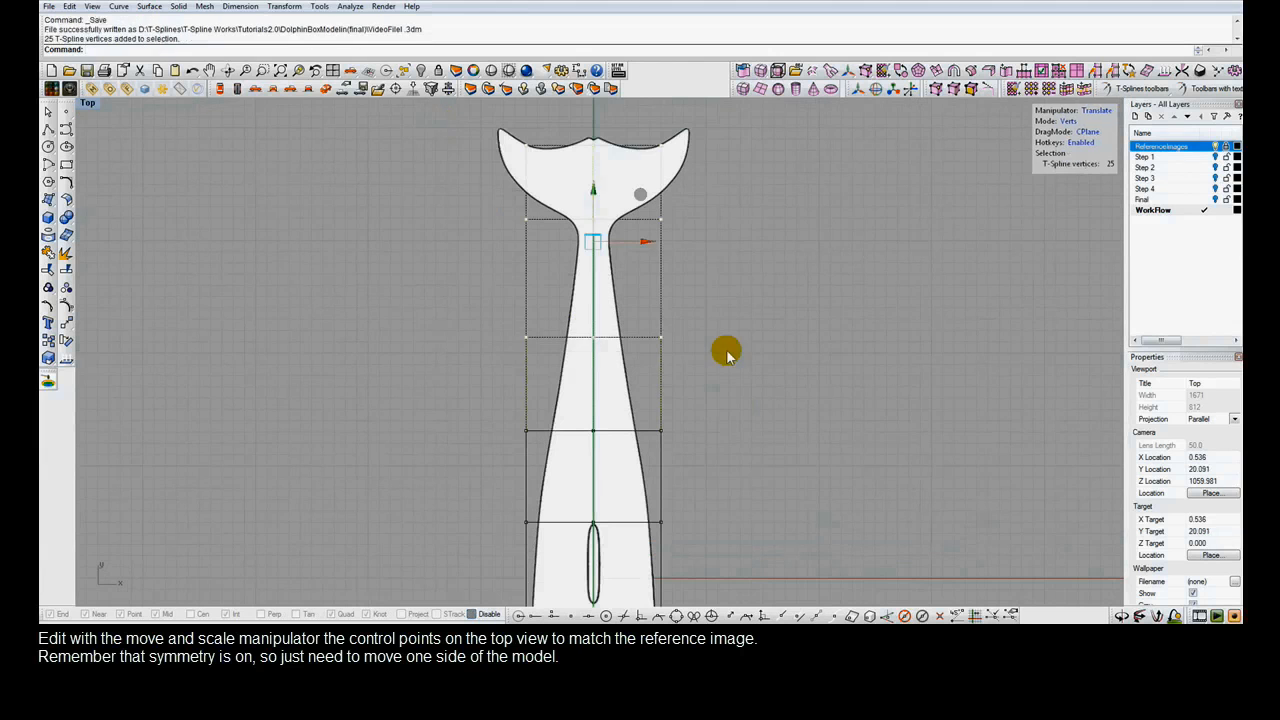
pyautogui.moveTo(666, 240); pyautogui.dragTo(680, 340)
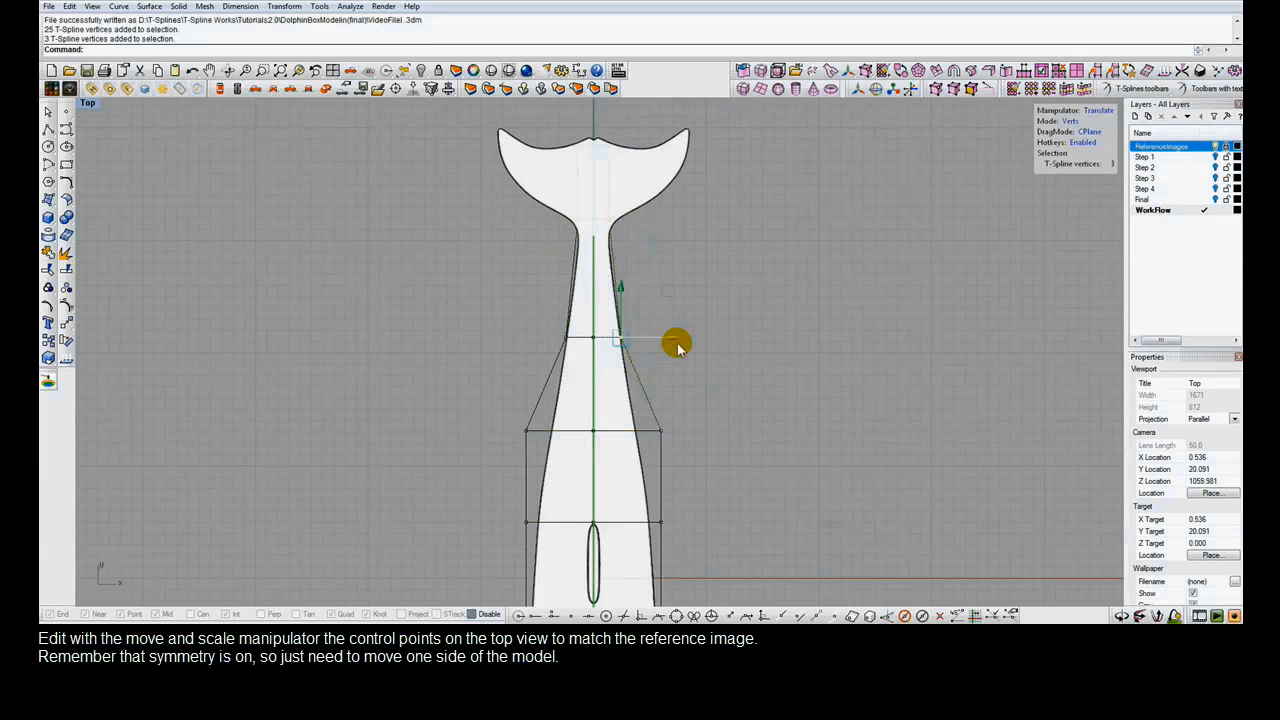
# Move the vertices on one side, from the tail stock to the pectoral fin, inward to match the top-view body outline
pyautogui.moveTo(675, 412); pyautogui.dragTo(684, 440)
pyautogui.moveTo(719, 534); pyautogui.dragTo(702, 238, button='right')
pyautogui.moveTo(640, 176); pyautogui.dragTo(658, 338)
pyautogui.moveTo(700, 267); pyautogui.dragTo(683, 323)
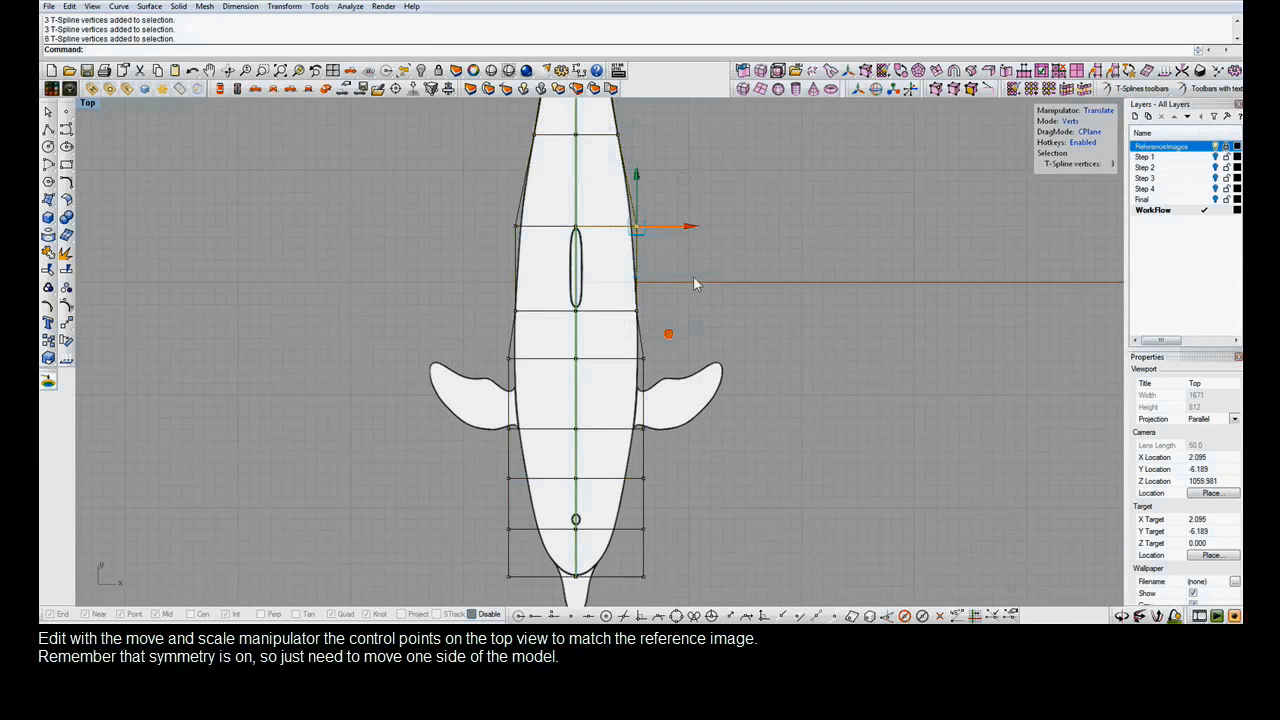
pyautogui.moveTo(689, 230); pyautogui.dragTo(685, 232)
pyautogui.moveTo(665, 342); pyautogui.dragTo(641, 432)
pyautogui.moveTo(684, 393); pyautogui.dragTo(691, 395)
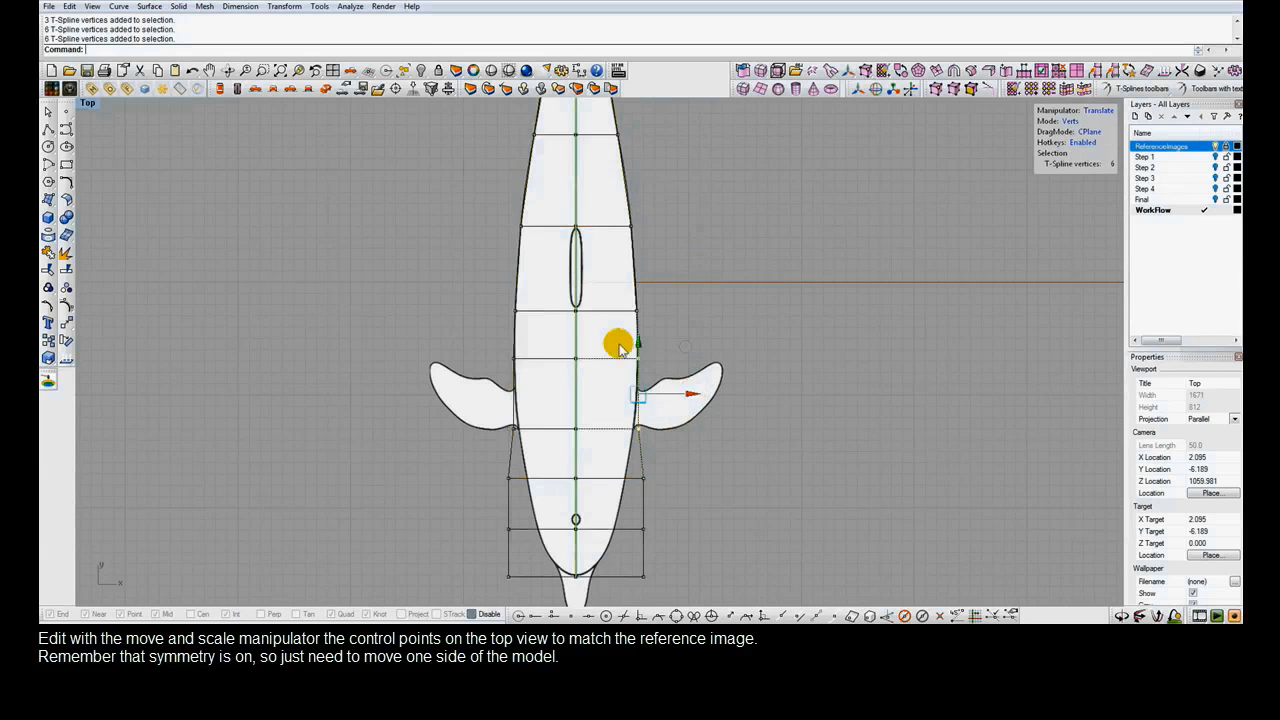
# Move the side vertices from the pectoral fin to the snout inward to match the head's outline in the top view
pyautogui.keyDown('ctrl'); pyautogui.moveTo(619, 348); pyautogui.dragTo(684, 383); pyautogui.keyUp('ctrl')
pyautogui.moveTo(692, 429); pyautogui.dragTo(687, 431)
pyautogui.moveTo(634, 470); pyautogui.dragTo(678, 486)
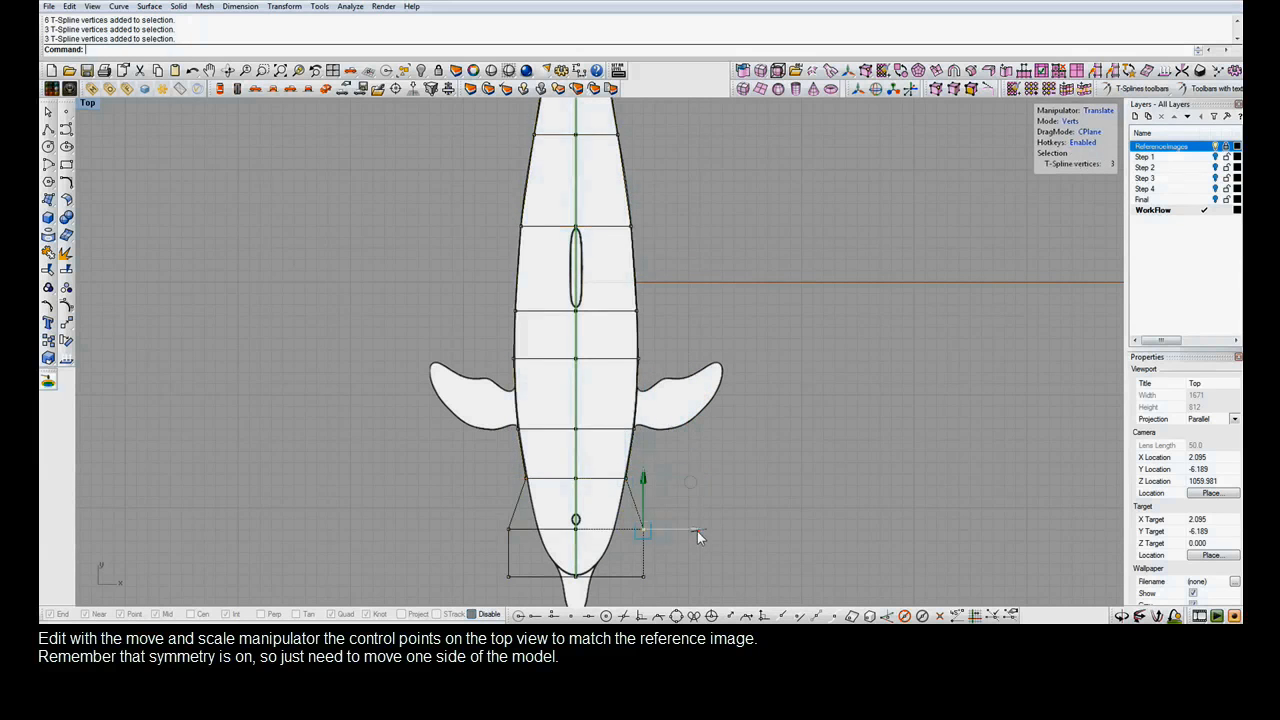
pyautogui.moveTo(697, 531); pyautogui.dragTo(669, 528)
pyautogui.moveTo(598, 580); pyautogui.dragTo(655, 522)
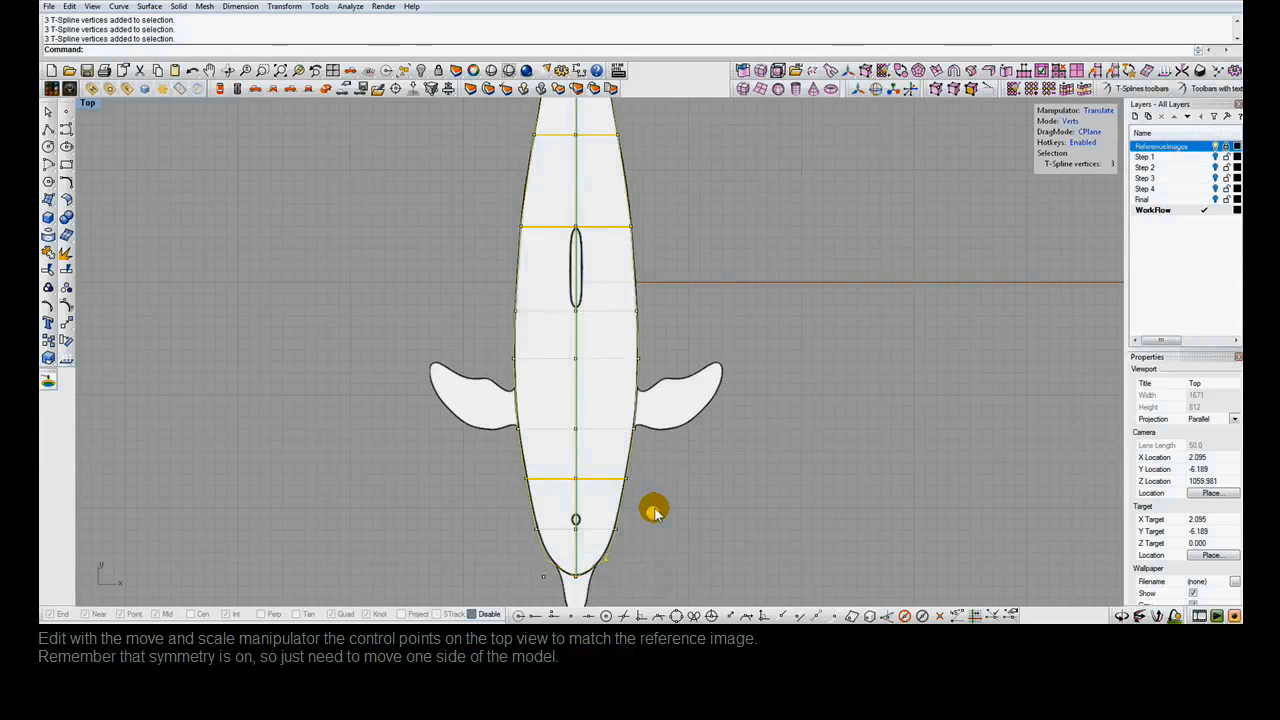
# Clear the vertex selection, switch the body to smooth display, and save the file
pyautogui.click(773, 459)
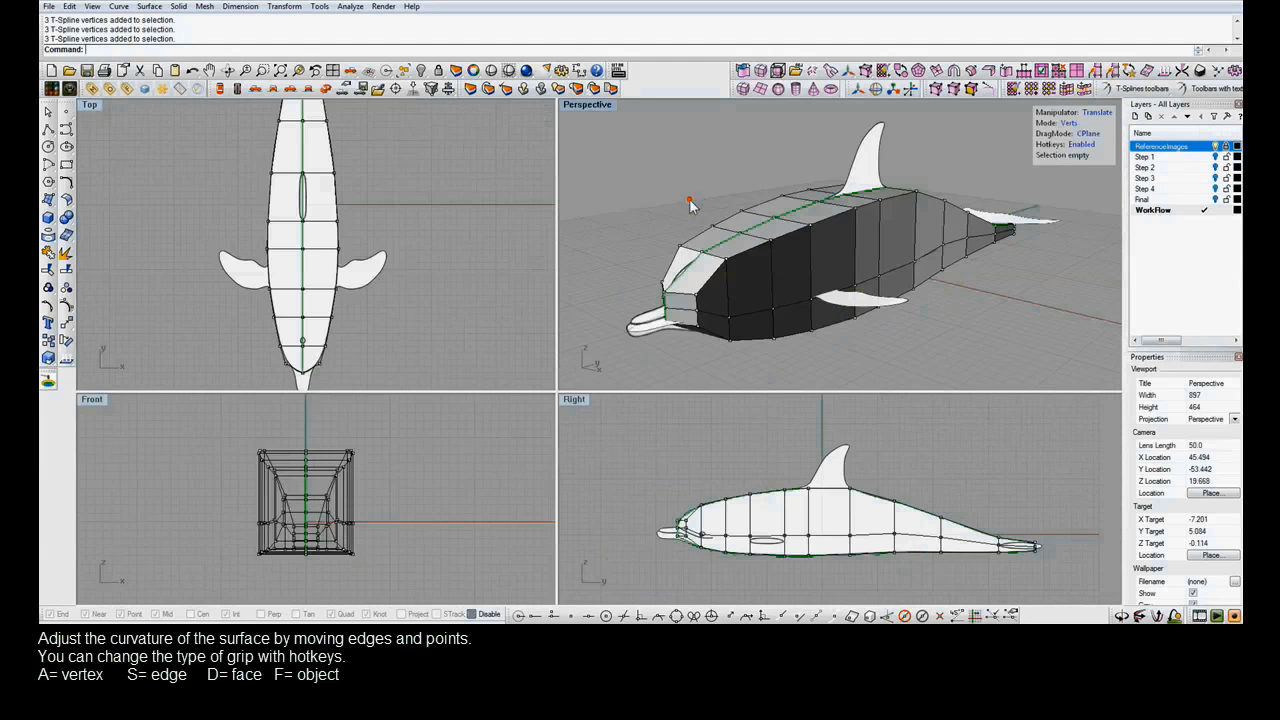
pyautogui.press('Tab')
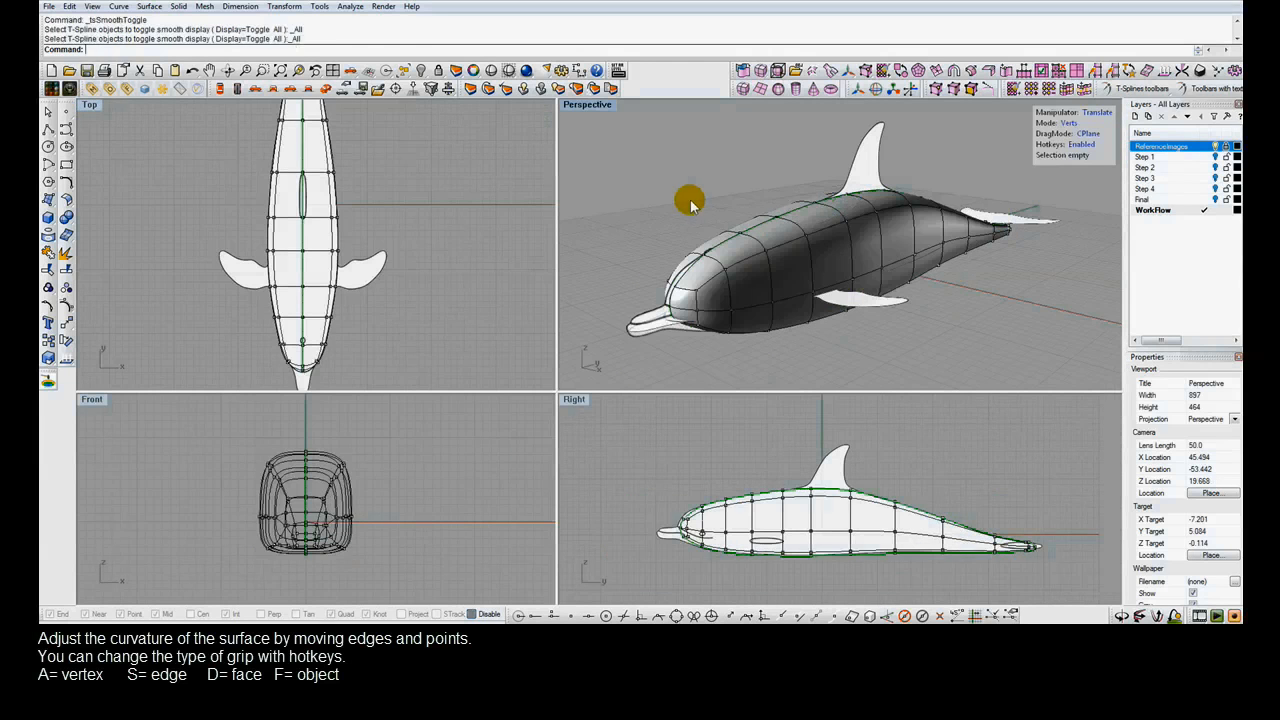
pyautogui.hotkey('ctrl', 's')
# Lower four consecutive upper-side edges ahead of and below the dorsal fin to round the back's curvature
pyautogui.click(784, 241)
pyautogui.keyDown('shift'); pyautogui.click(827, 222); pyautogui.keyUp('shift')
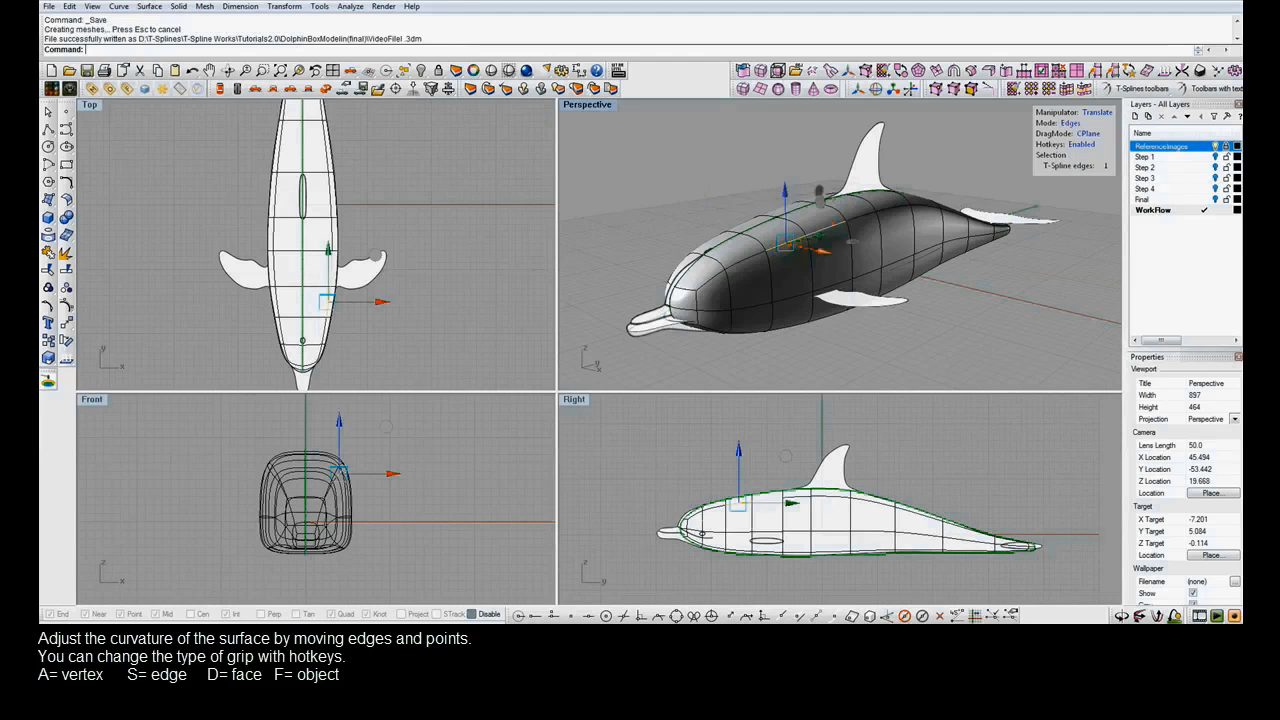
pyautogui.keyDown('shift'); pyautogui.click(870, 224); pyautogui.keyUp('shift')
pyautogui.keyDown('shift'); pyautogui.click(898, 213); pyautogui.keyUp('shift')
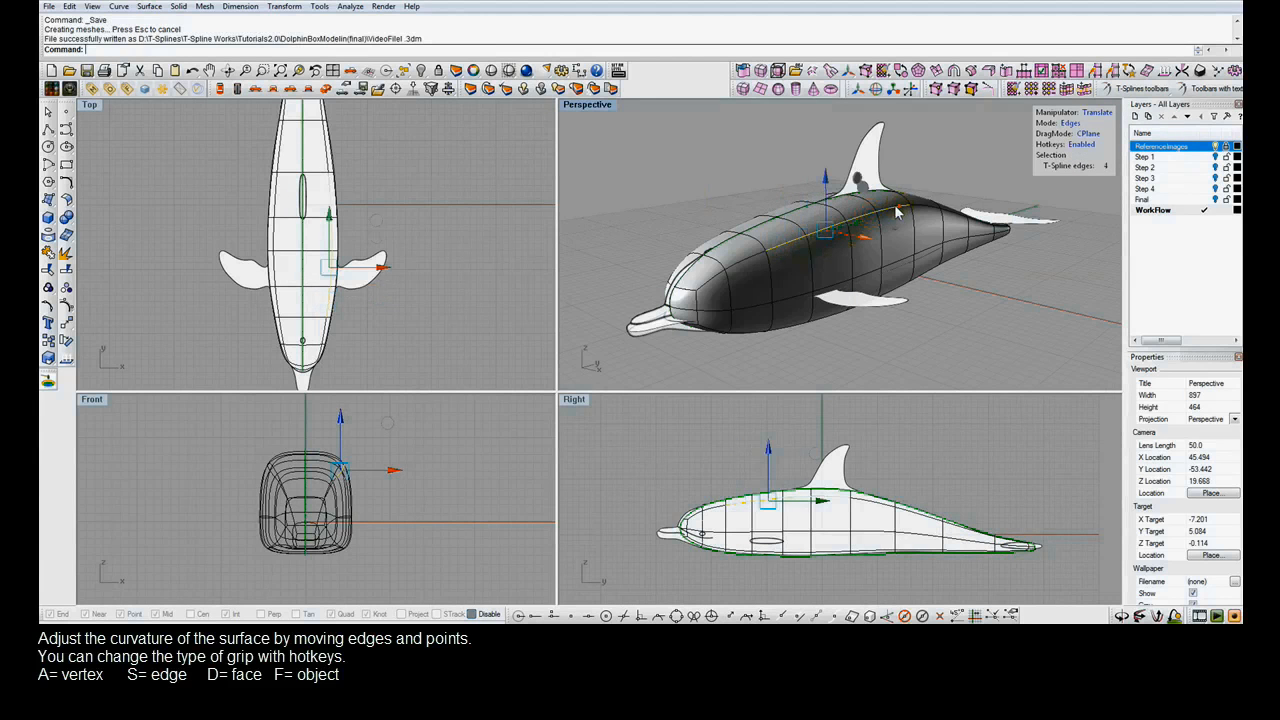
pyautogui.moveTo(862, 210)
pyautogui.mouseDown()
pyautogui.moveTo(896, 206)
pyautogui.moveTo(851, 187)
pyautogui.mouseUp()
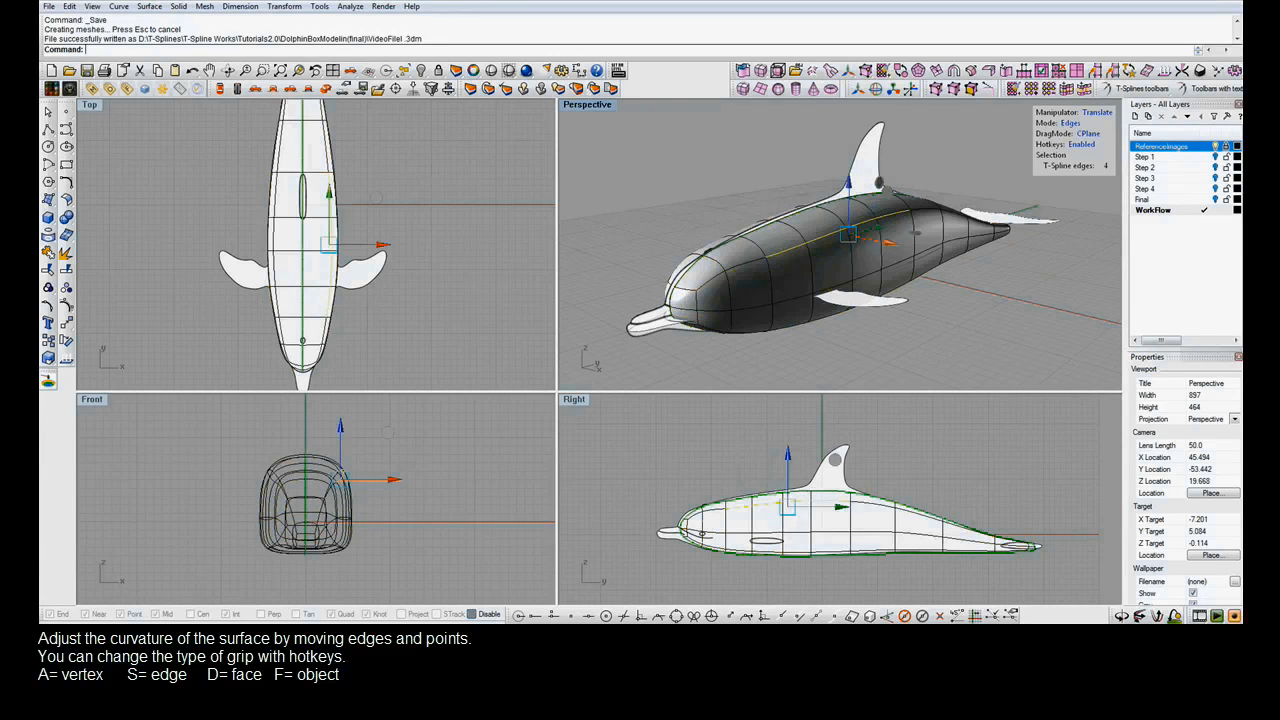
# Lower the single upper-side vertex on the forehead slightly to smooth the head's curvature
pyautogui.press('a')
pyautogui.click(723, 228)
pyautogui.moveTo(723, 229); pyautogui.dragTo(724, 234)
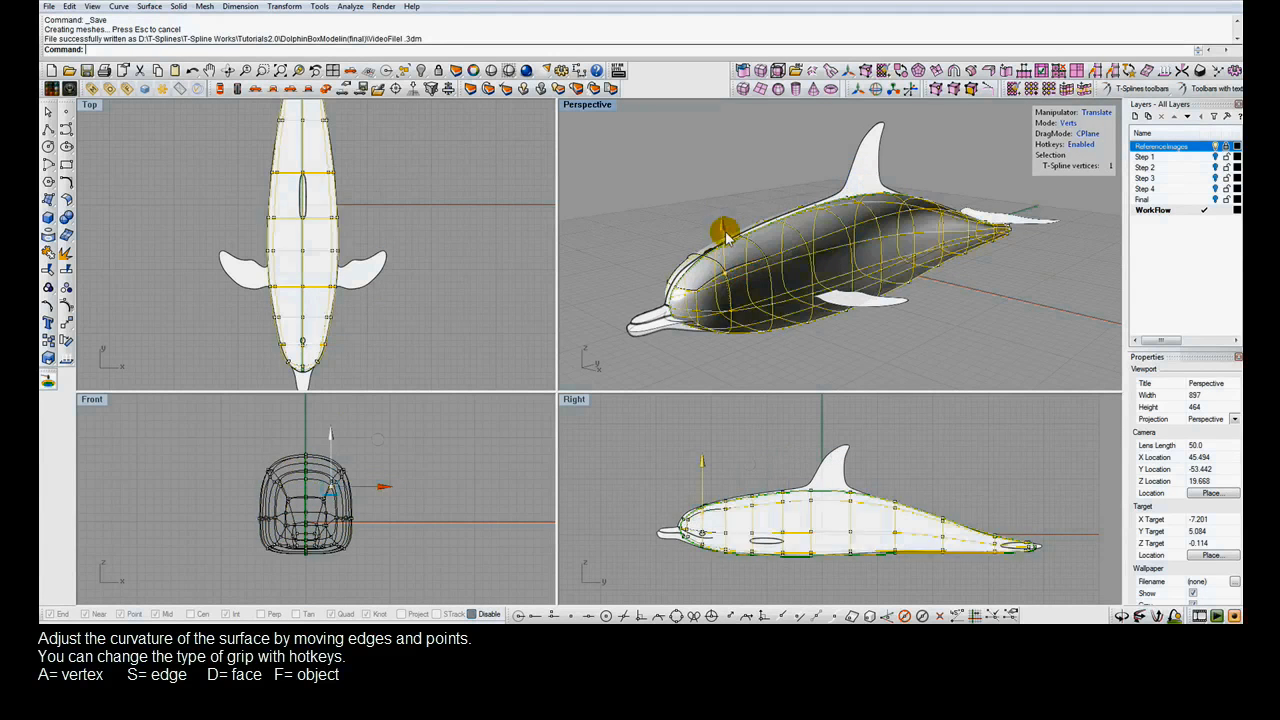
# Lower the two upper-side vertices between the dorsal fin and the tail, and compare the box and smooth displays
pyautogui.click(911, 212)
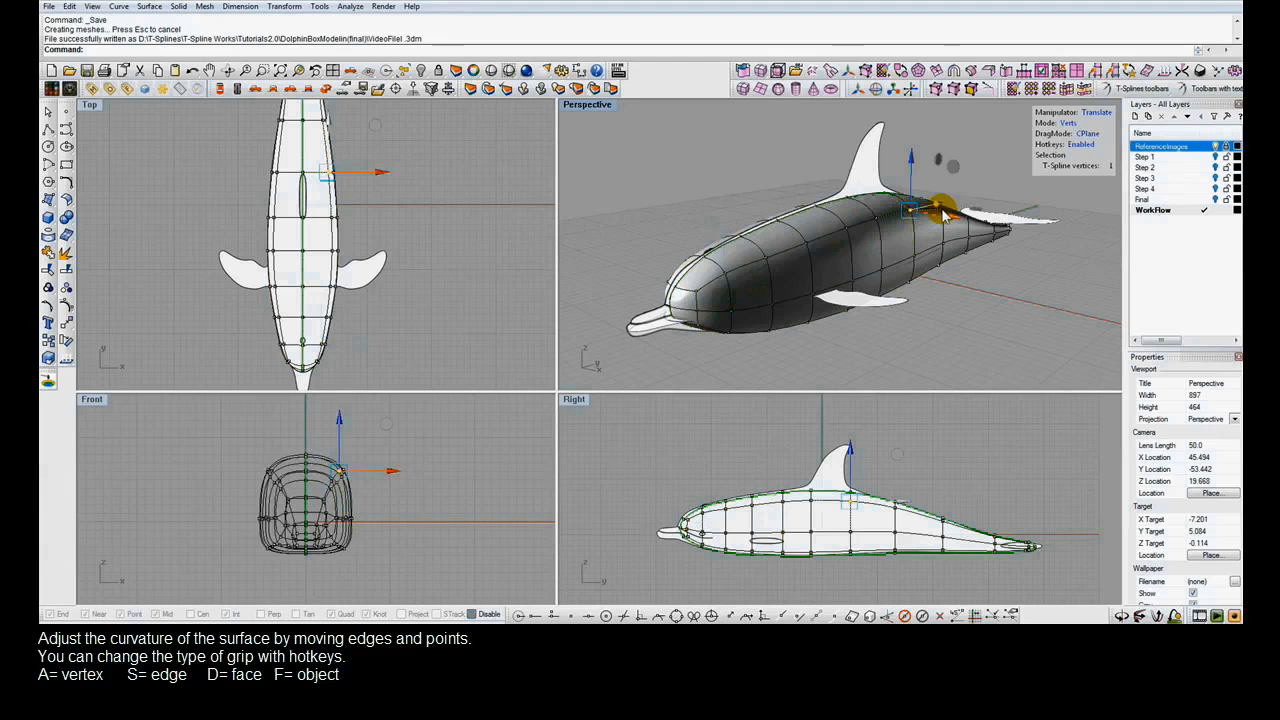
pyautogui.click(963, 203)
pyautogui.click(966, 219)
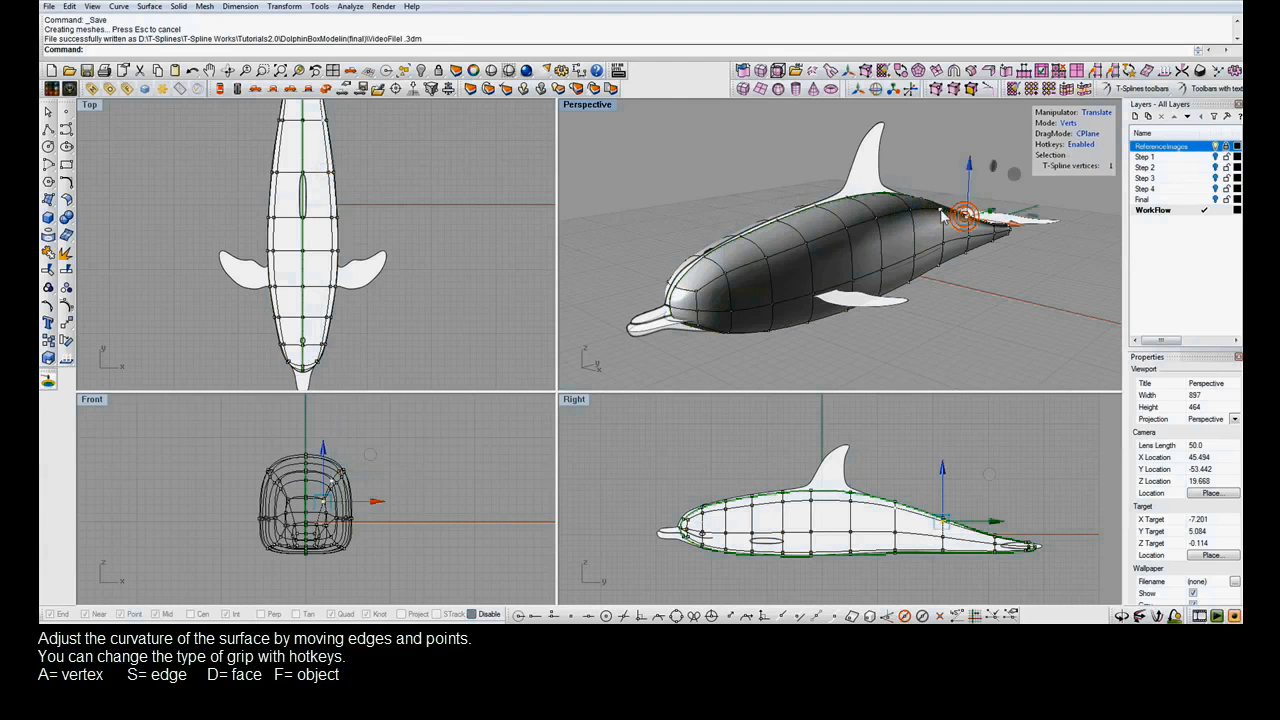
pyautogui.keyDown('shift'); pyautogui.click(942, 209); pyautogui.keyUp('shift')
pyautogui.moveTo(957, 169); pyautogui.dragTo(957, 175)
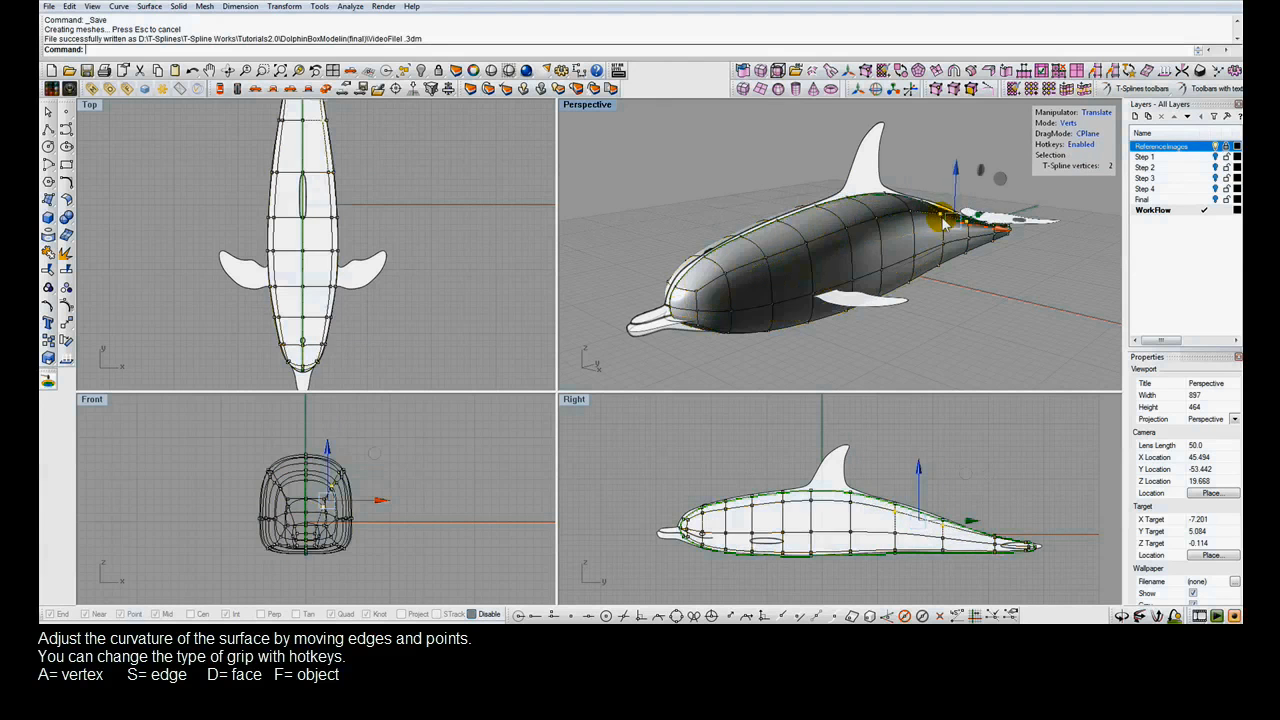
pyautogui.click(933, 183)
pyautogui.press('Tab')
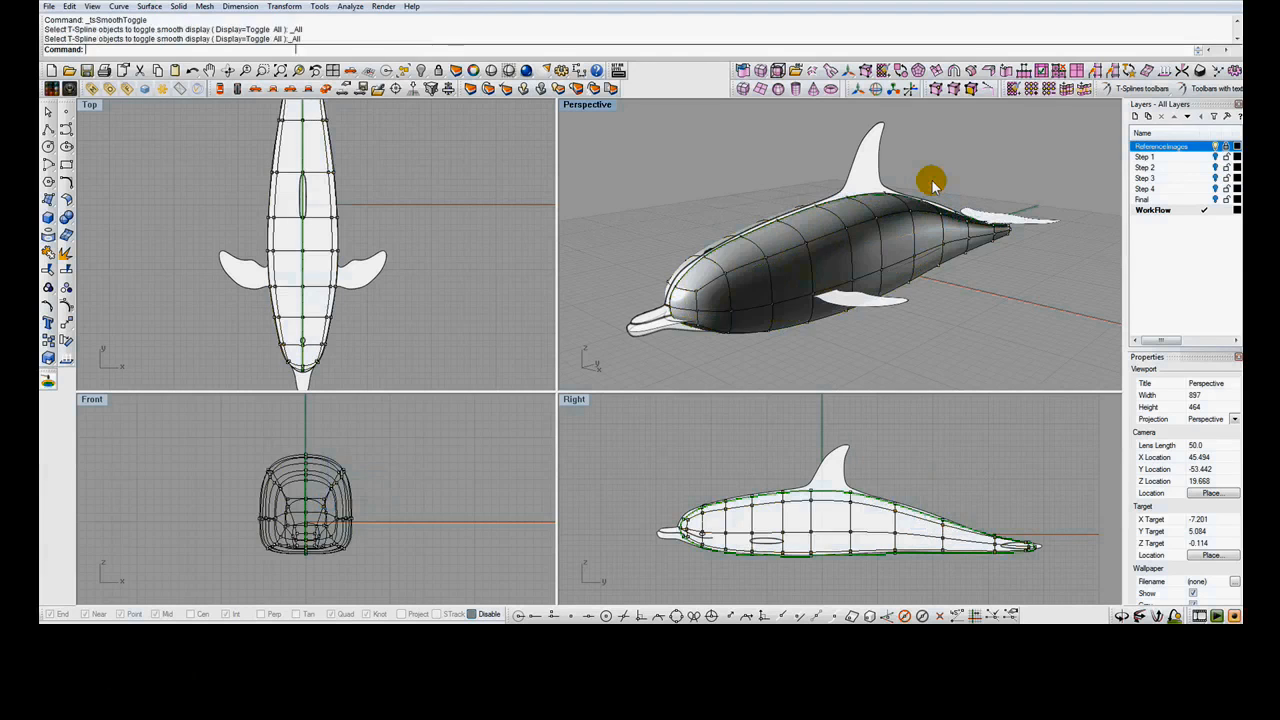
pyautogui.press('Tab')
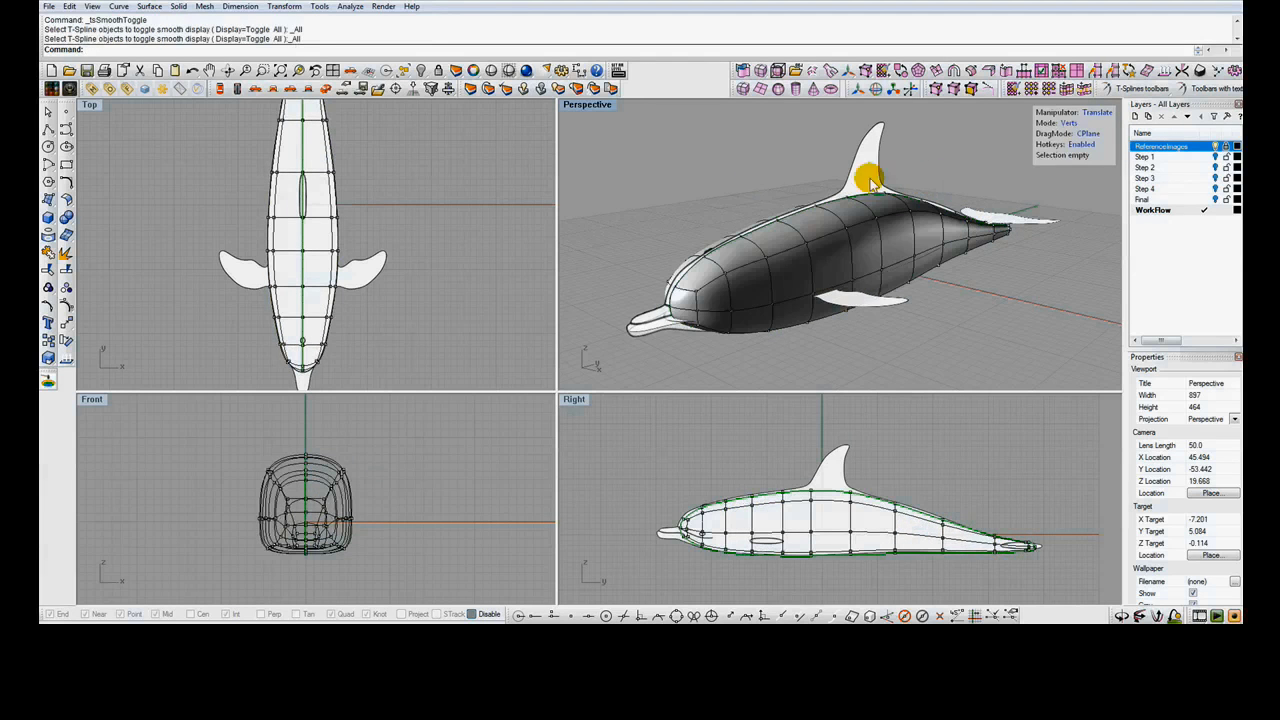
# Maximize the Right view and move the nine frontmost vertices forward to the base of the beak
pyautogui.doubleClick(576, 400)
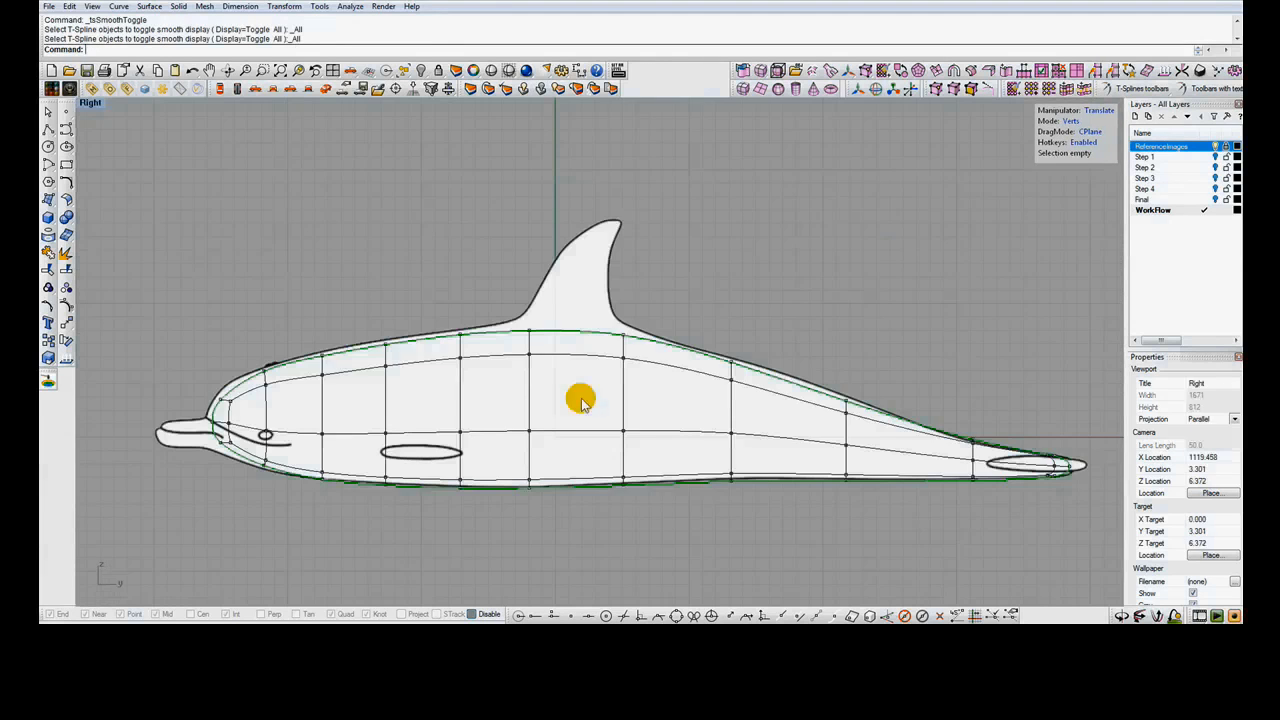
pyautogui.moveTo(248, 457); pyautogui.dragTo(491, 335, button='right')
pyautogui.moveTo(416, 237); pyautogui.dragTo(545, 509)
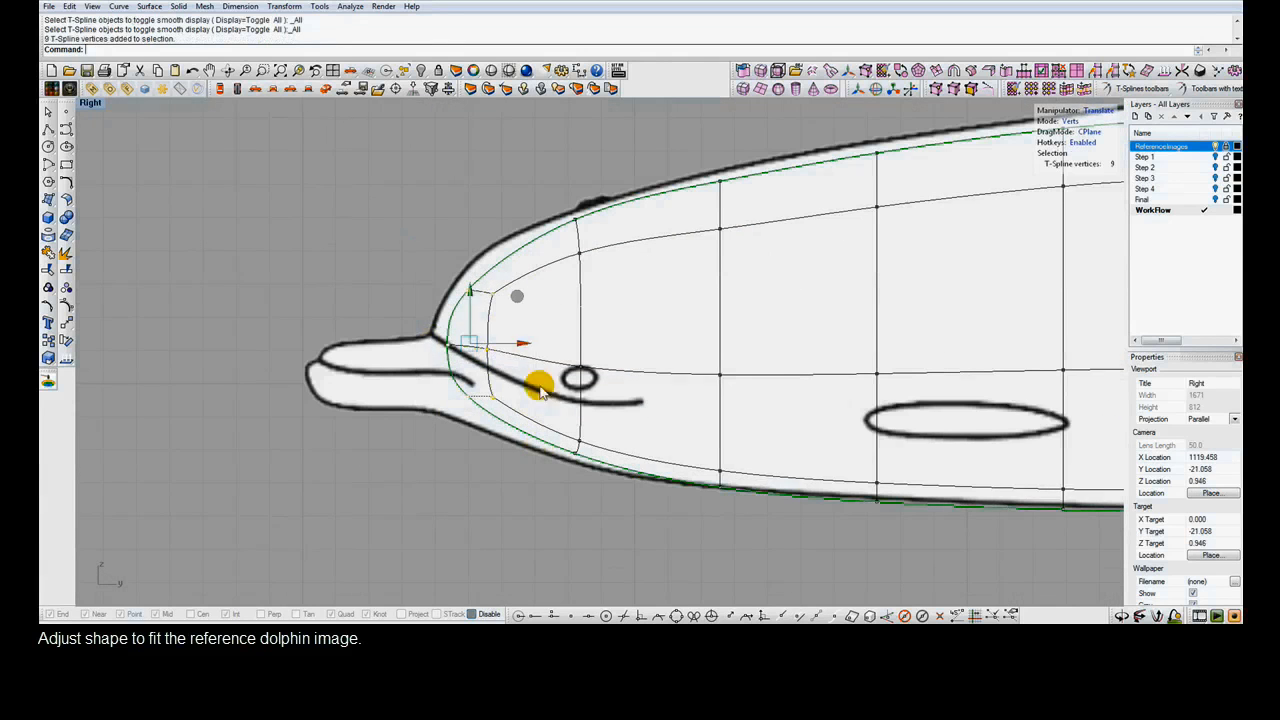
pyautogui.moveTo(523, 341); pyautogui.dragTo(508, 338)
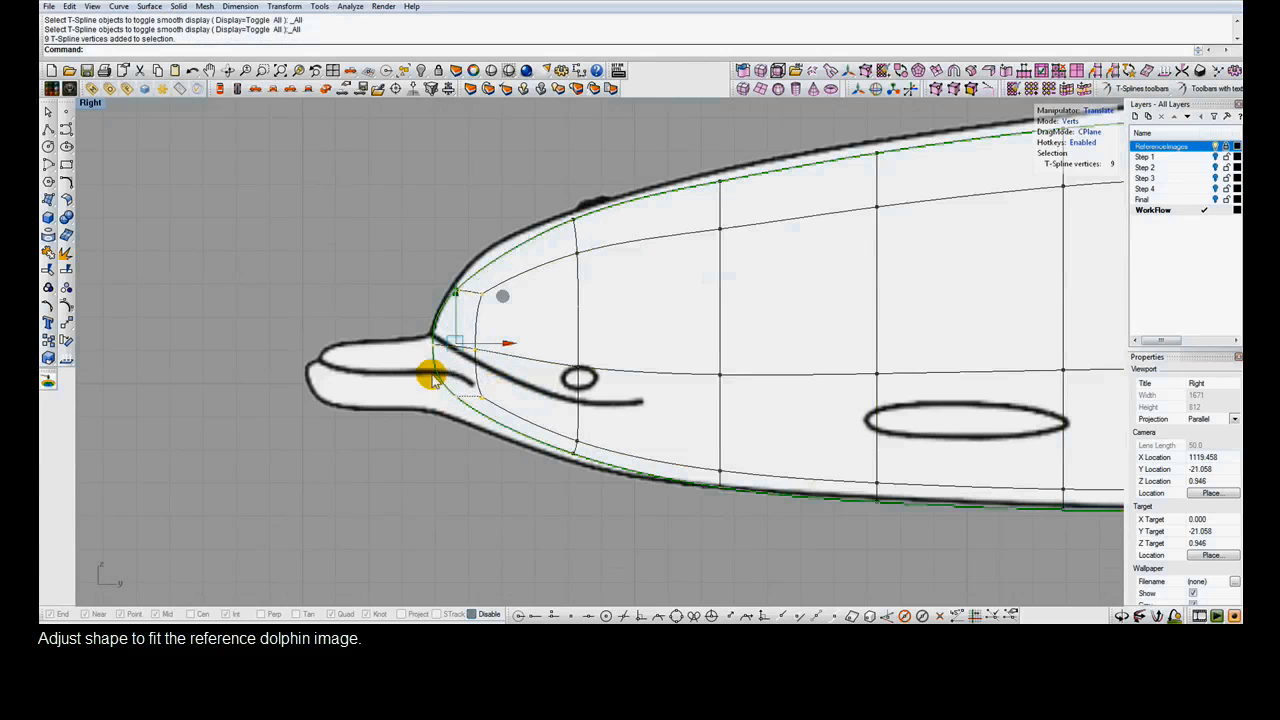
# Lower the middle and lower vertices of the nose and the chin vertex below the eye to fit the throat outline
pyautogui.moveTo(403, 334); pyautogui.dragTo(518, 431)
pyautogui.moveTo(457, 319); pyautogui.dragTo(456, 343)
pyautogui.moveTo(560, 447); pyautogui.dragTo(580, 474)
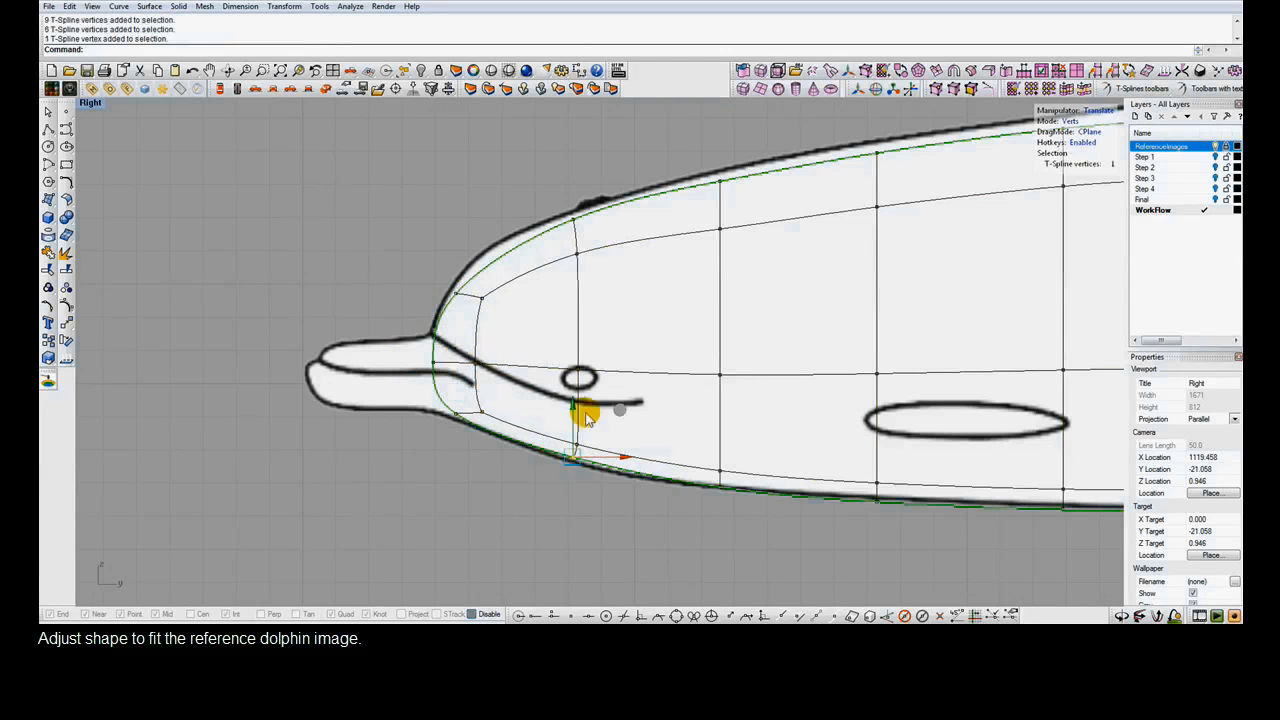
pyautogui.moveTo(573, 404); pyautogui.dragTo(572, 414)
# Raise the top vertices above the nose and eye to fit the forehead outline of the reference image
pyautogui.moveTo(432, 237)
pyautogui.mouseDown()
pyautogui.moveTo(470, 310)
pyautogui.moveTo(455, 228)
pyautogui.mouseUp()
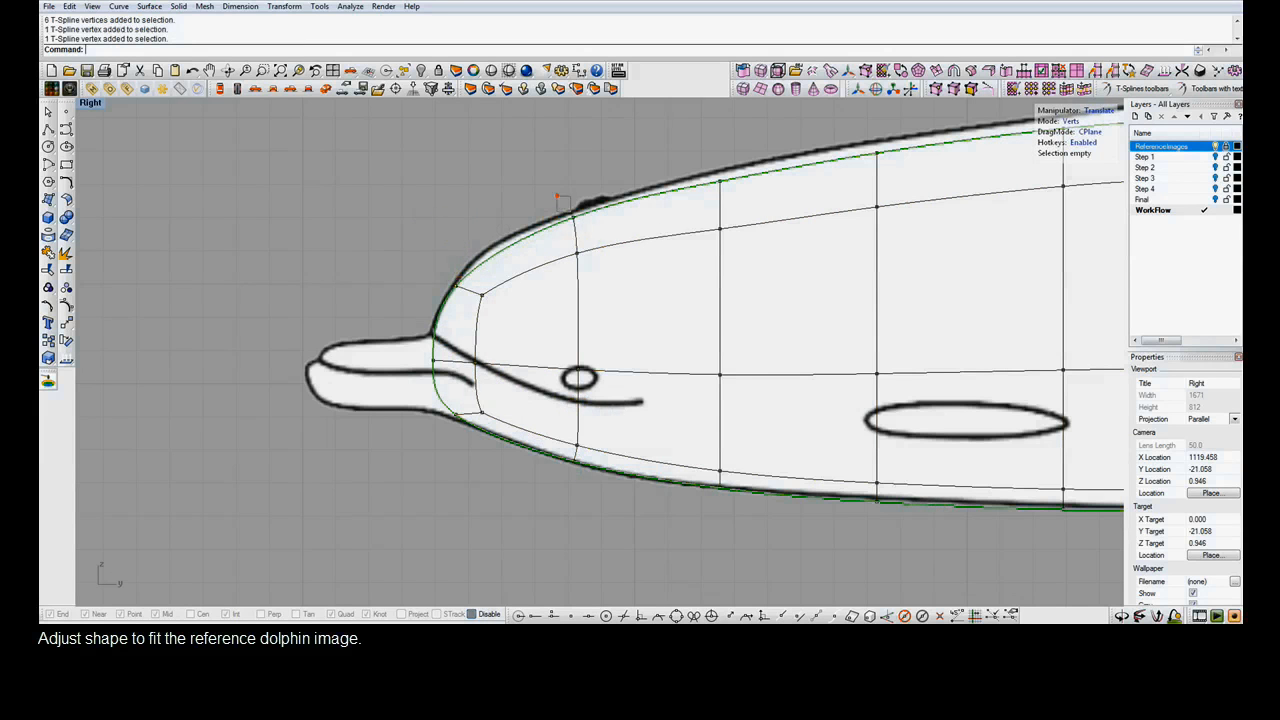
pyautogui.click(673, 199)
pyautogui.keyDown('shift'); pyautogui.moveTo(757, 188); pyautogui.dragTo(758, 189); pyautogui.keyUp('shift')
pyautogui.moveTo(647, 154); pyautogui.dragTo(647, 148)
pyautogui.moveTo(449, 258); pyautogui.dragTo(471, 286)
pyautogui.click(463, 268)
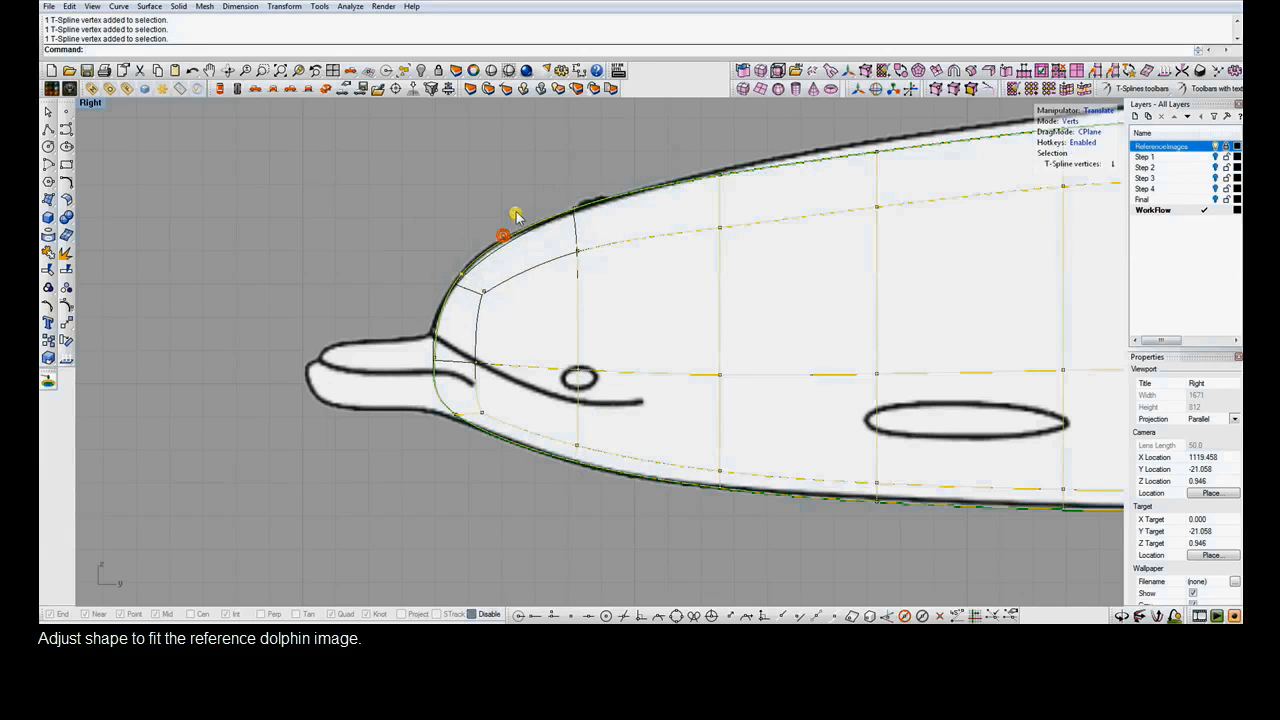
# Raise the centerline vertices on the back, between the forehead and the dorsal fin, to the reference outline
pyautogui.moveTo(817, 319); pyautogui.dragTo(497, 431, button='right')
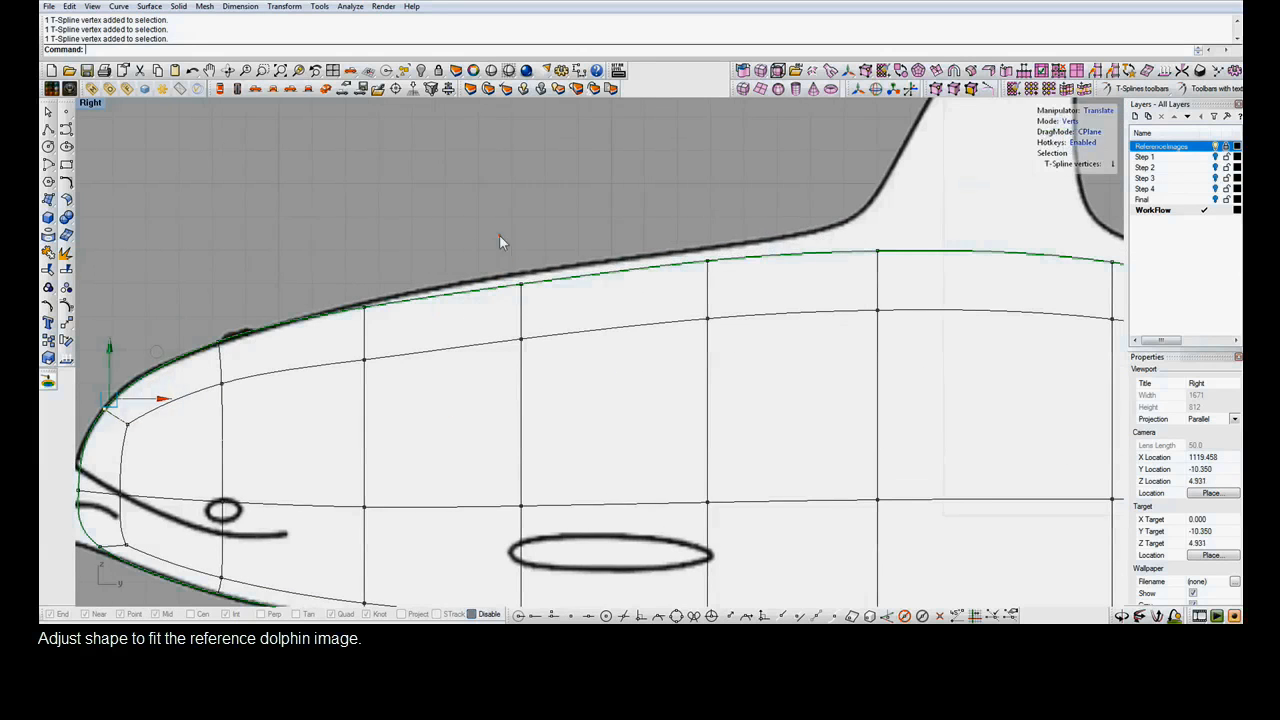
pyautogui.moveTo(500, 234); pyautogui.dragTo(894, 289)
pyautogui.moveTo(700, 227); pyautogui.dragTo(700, 207)
# Raise the two centerline vertices just behind the dorsal fin to match the back outline
pyautogui.moveTo(840, 338); pyautogui.dragTo(354, 371, button='right')
pyautogui.moveTo(472, 213); pyautogui.dragTo(771, 306)
pyautogui.keyDown('shift'); pyautogui.moveTo(724, 301); pyautogui.dragTo(783, 361); pyautogui.keyUp('shift')
pyautogui.moveTo(616, 260); pyautogui.dragTo(618, 248)
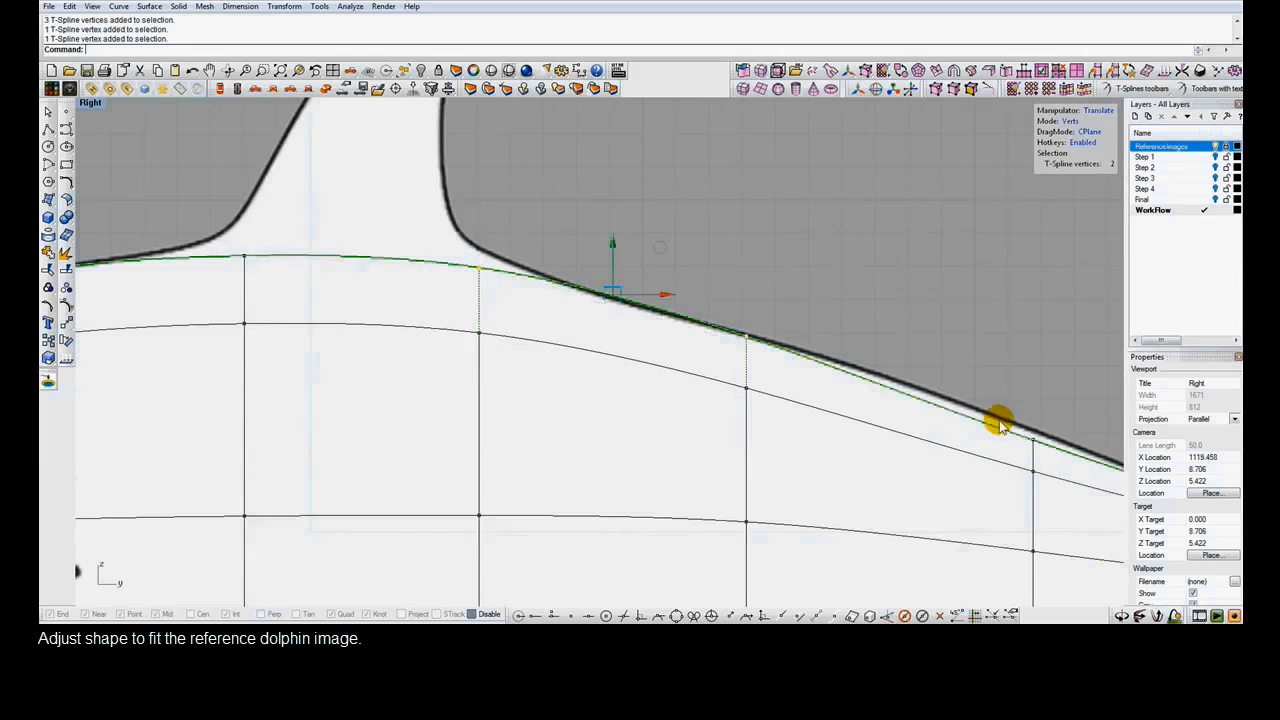
# Raise the next top vertex toward the tail and lower the top vertices at the tail stock onto the reference outline
pyautogui.moveTo(1000, 418); pyautogui.dragTo(567, 338, button='right')
pyautogui.moveTo(594, 311); pyautogui.dragTo(615, 295)
pyautogui.moveTo(932, 490); pyautogui.dragTo(753, 476, button='right')
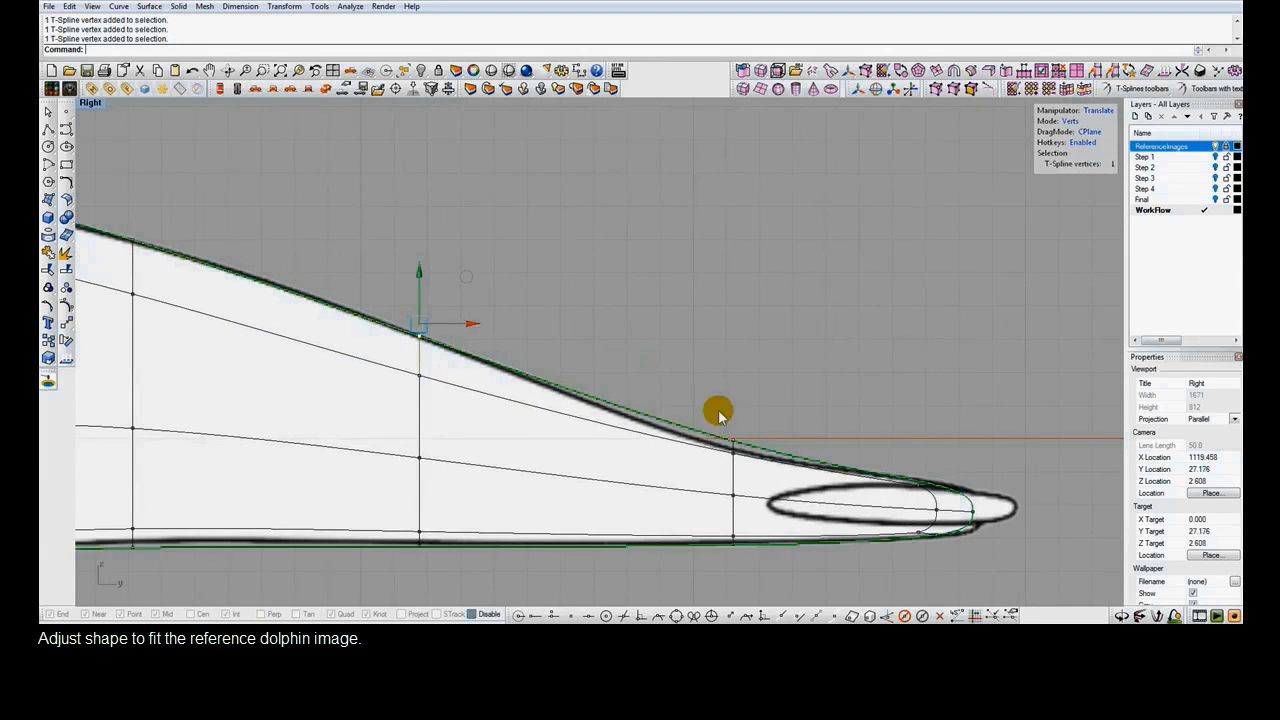
pyautogui.moveTo(718, 410)
pyautogui.mouseDown()
pyautogui.moveTo(755, 459)
pyautogui.moveTo(736, 402)
pyautogui.moveTo(736, 413)
pyautogui.mouseUp()
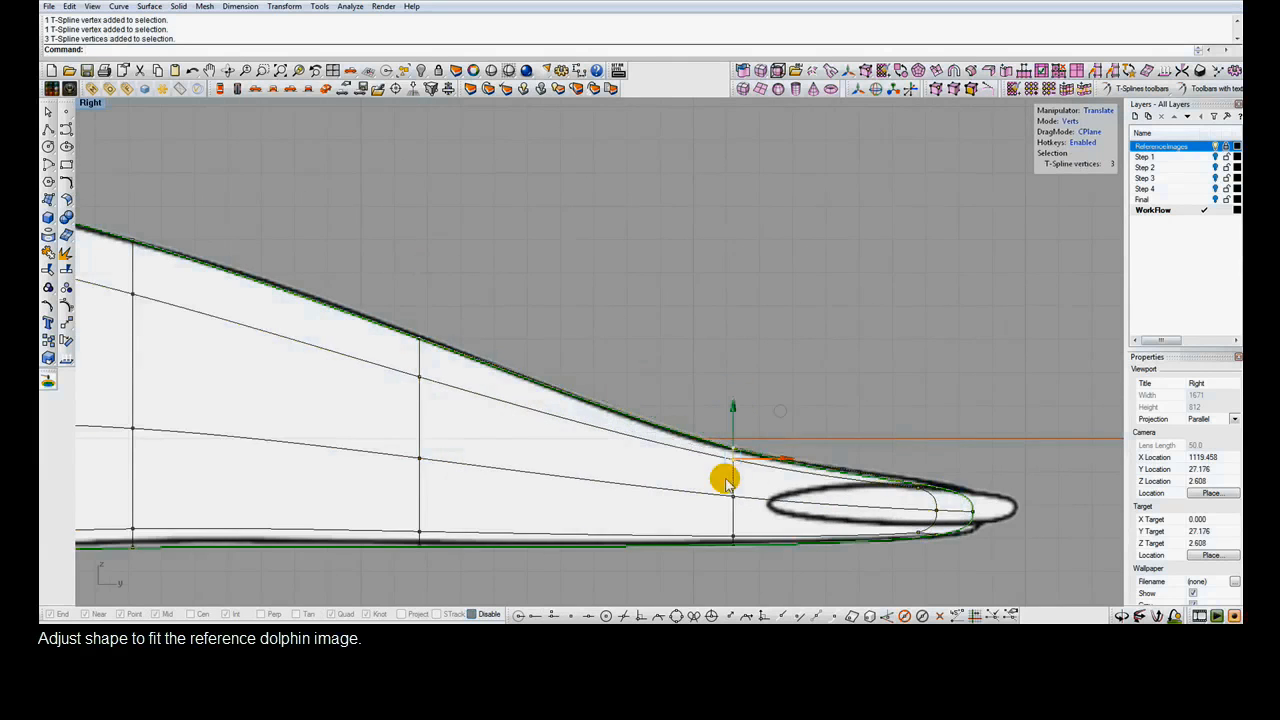
# Raise the lower row of side edges, from the eye to behind the dorsal fin, to fit the belly outline, and restore the four-view layout
pyautogui.moveTo(677, 503); pyautogui.dragTo(1055, 460, button='right')
pyautogui.moveTo(510, 542); pyautogui.dragTo(1076, 519, button='right')
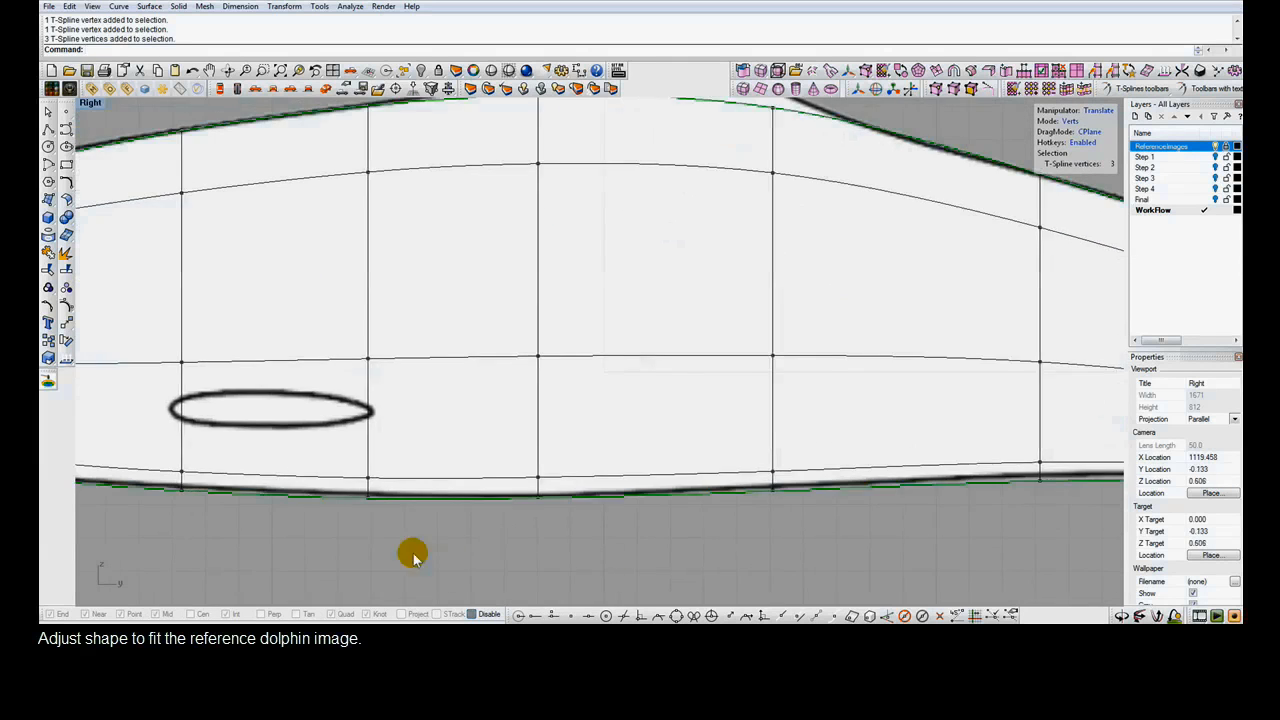
pyautogui.moveTo(409, 551); pyautogui.dragTo(733, 529, button='right')
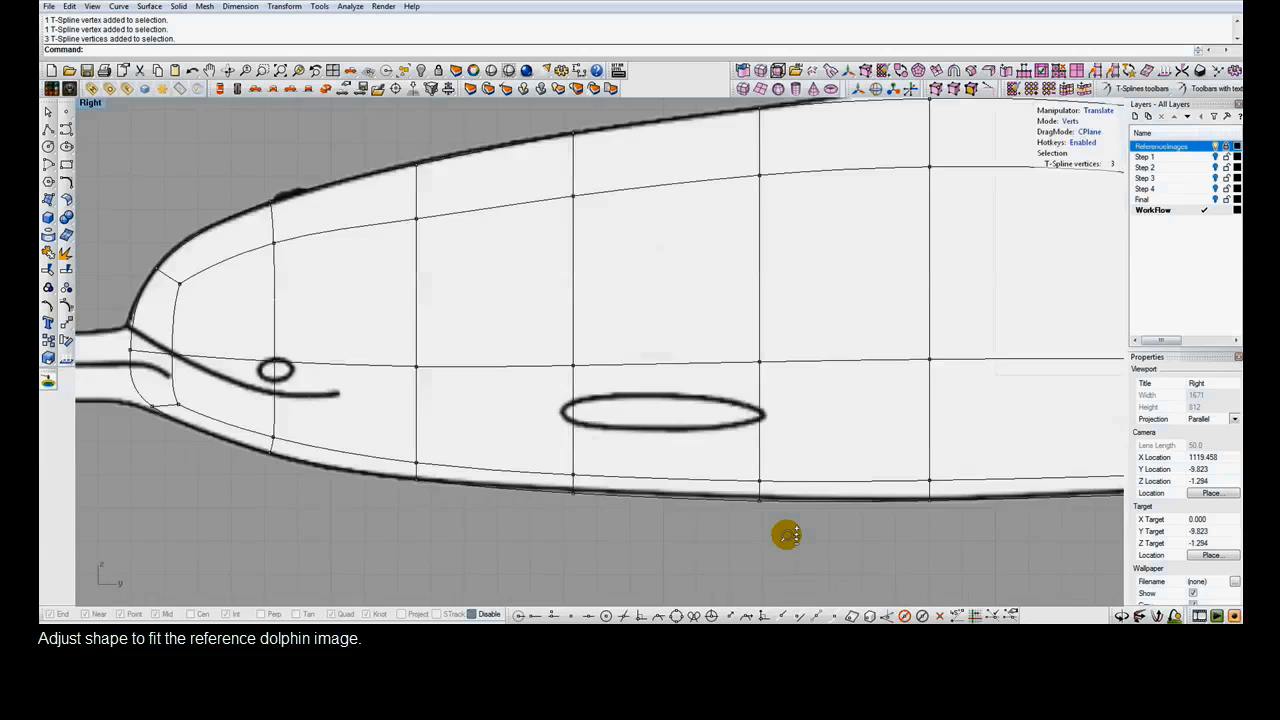
pyautogui.scroll(-4, 787, 540)
pyautogui.moveTo(837, 543); pyautogui.dragTo(584, 538, button='right')
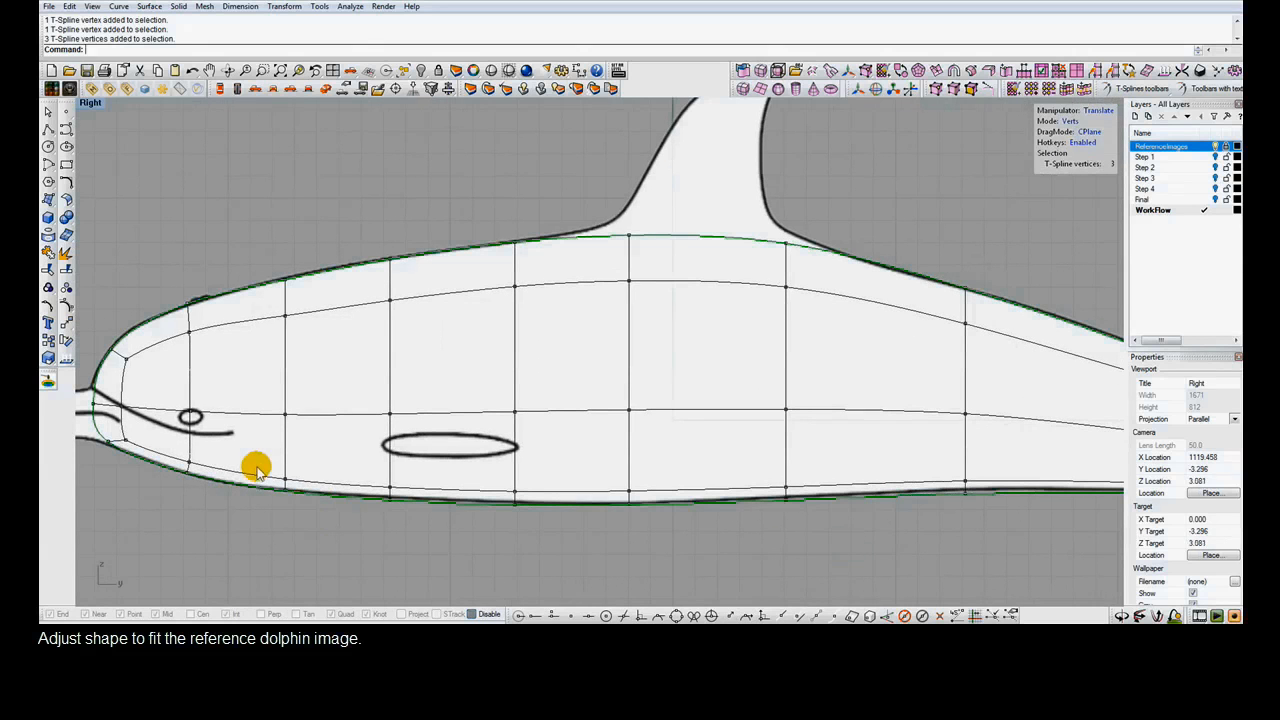
pyautogui.click(262, 483)
pyautogui.keyDown('shift'); pyautogui.click(346, 488); pyautogui.keyUp('shift')
pyautogui.keyDown('shift'); pyautogui.click(443, 489); pyautogui.keyUp('shift')
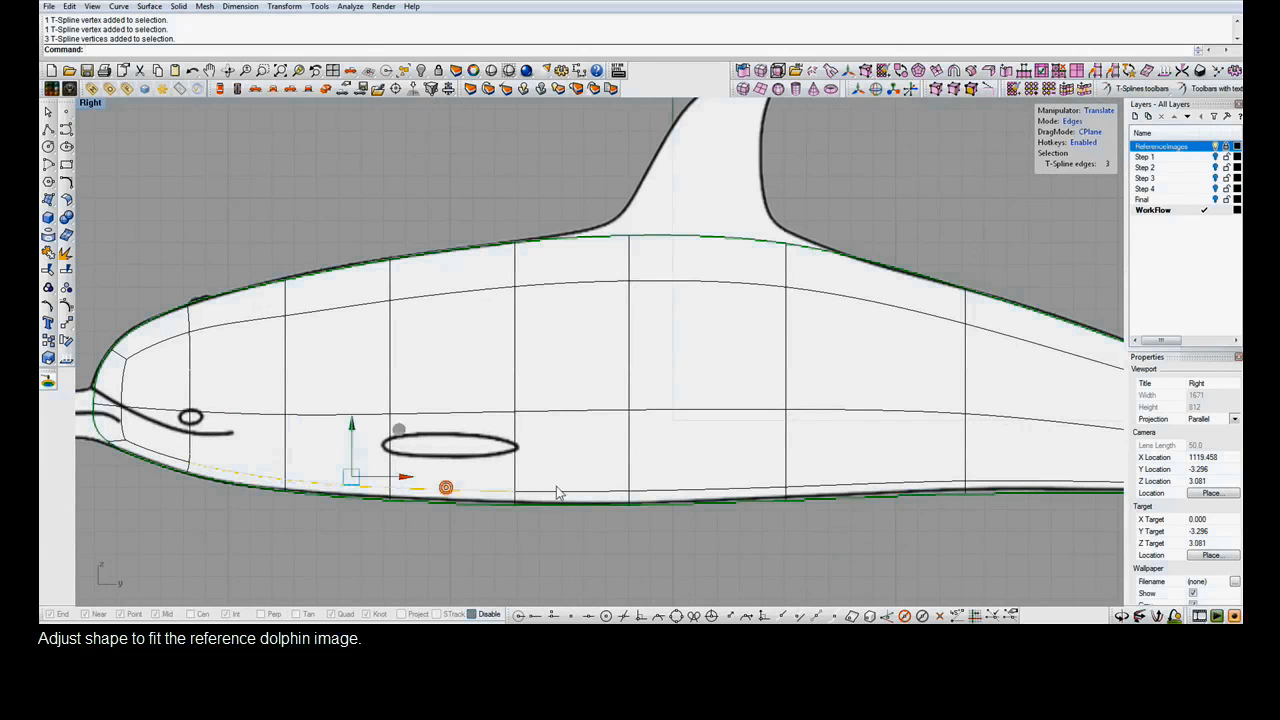
pyautogui.keyDown('shift'); pyautogui.click(554, 491); pyautogui.keyUp('shift')
pyautogui.keyDown('shift'); pyautogui.click(644, 491); pyautogui.keyUp('shift')
pyautogui.moveTo(487, 427); pyautogui.dragTo(487, 418)
pyautogui.click(488, 554)
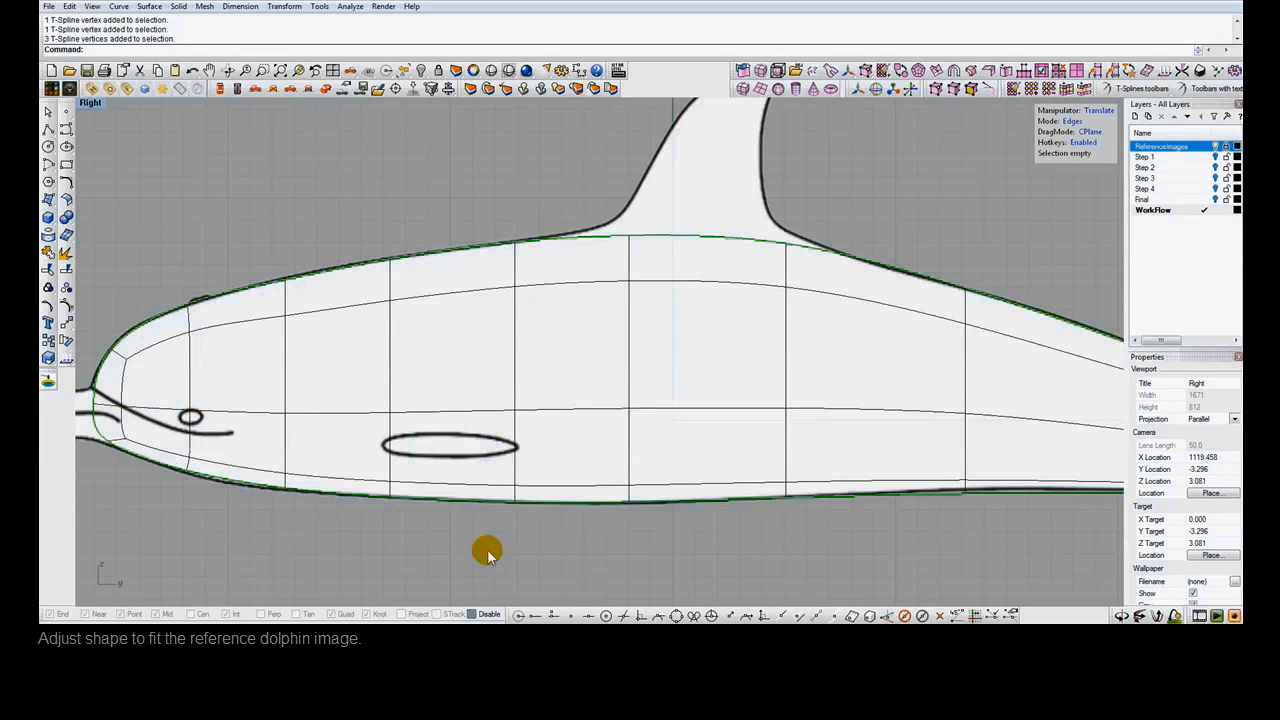
pyautogui.doubleClick(100, 104)
pyautogui.click(682, 209)
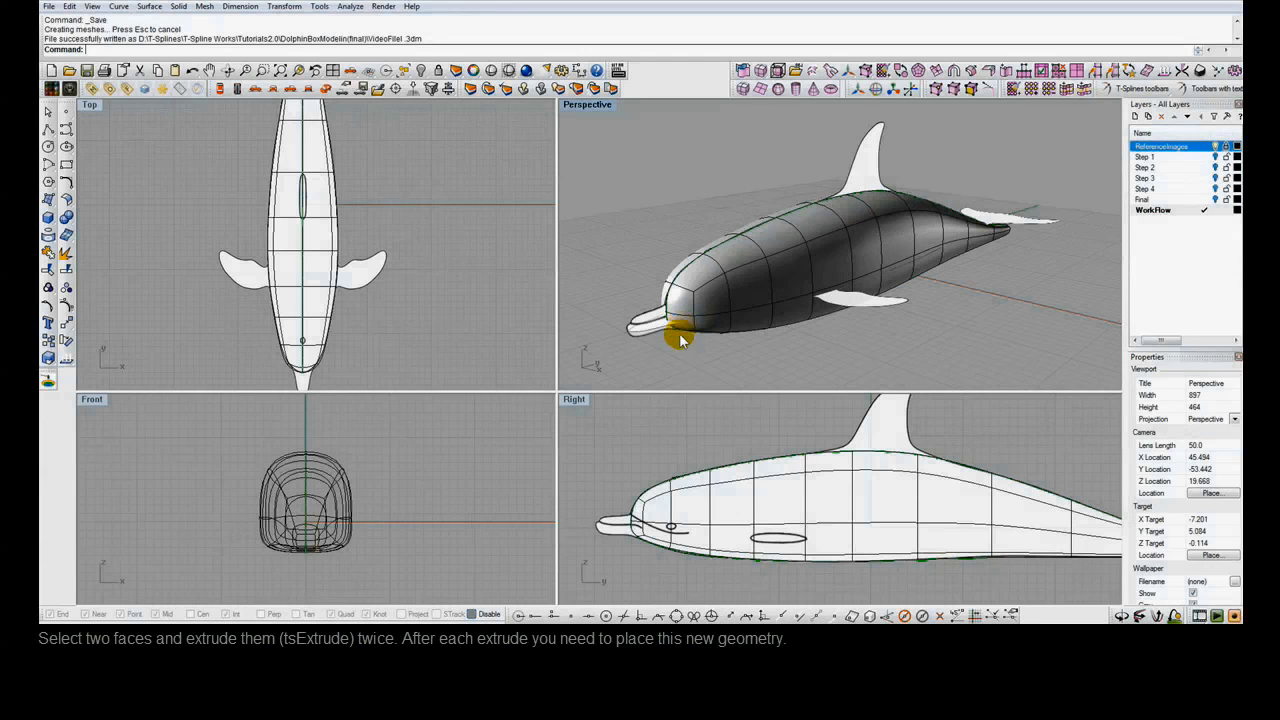
# Extrude the two lower front faces of the head twice, moving the new geometry slightly forward first and out to the beak tip second
pyautogui.press('3')
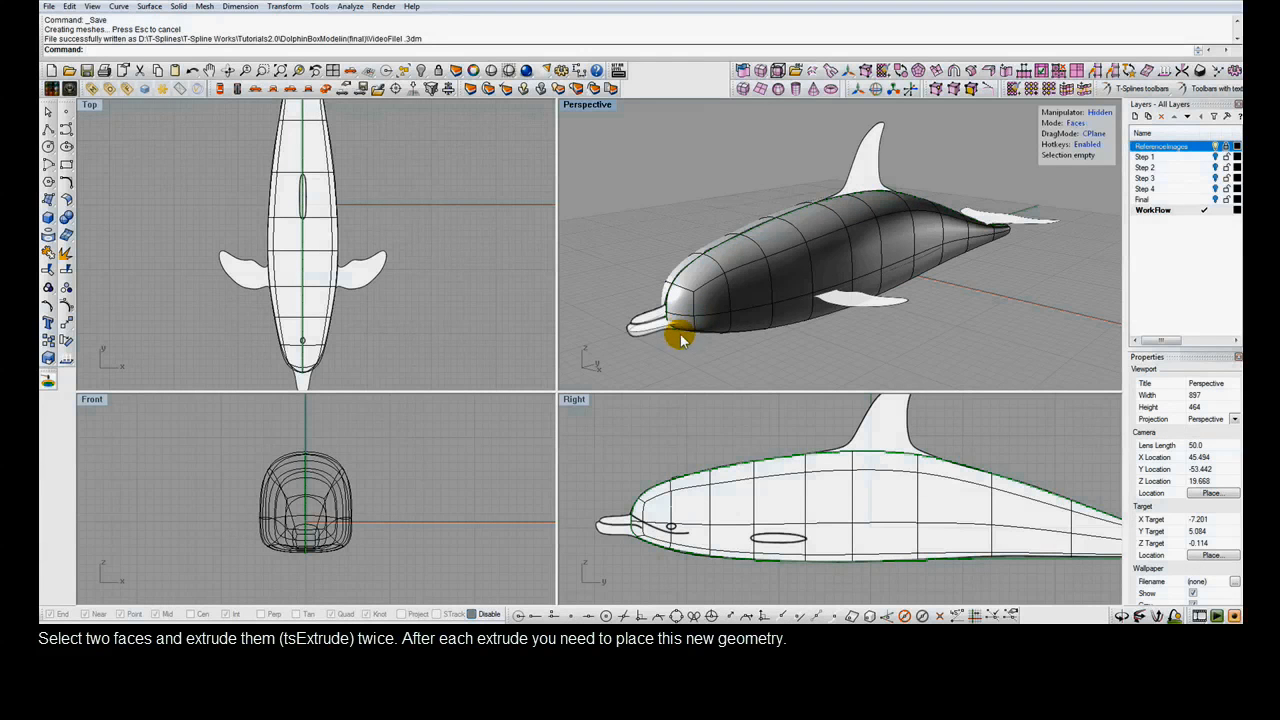
pyautogui.click(683, 323)
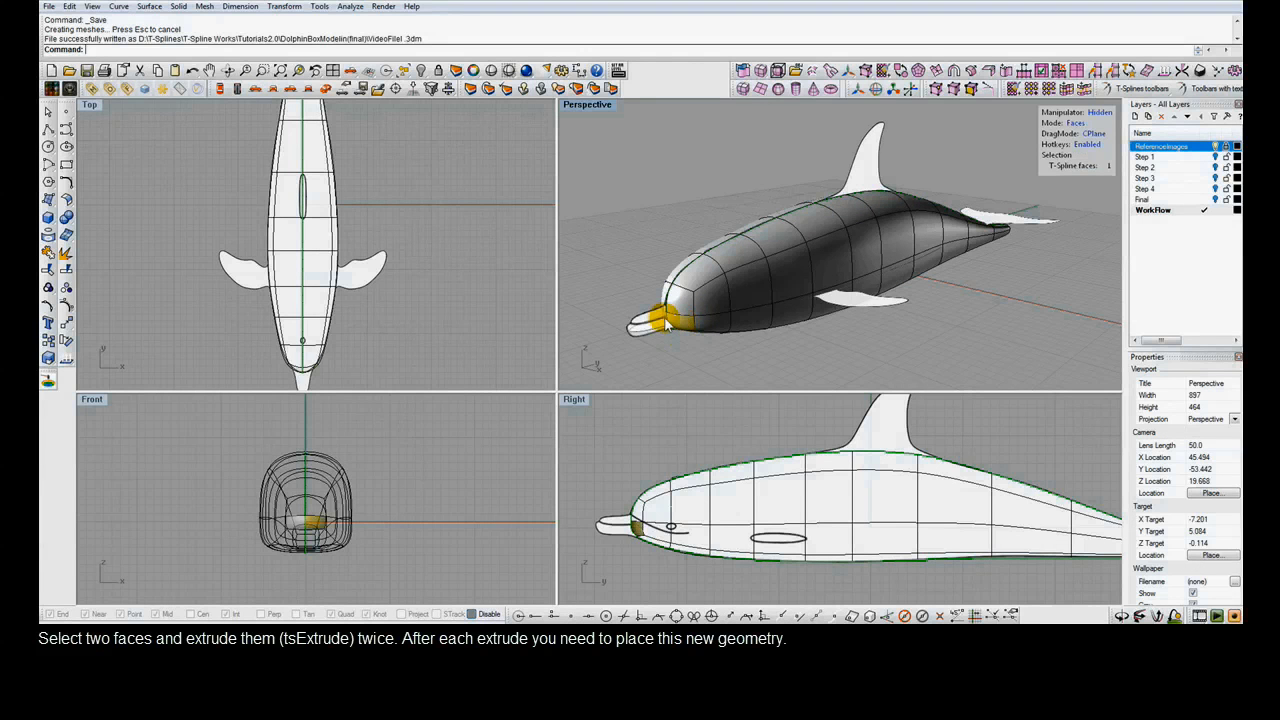
pyautogui.moveTo(649, 545); pyautogui.dragTo(744, 500, button='right')
pyautogui.scroll(1, 742, 500)
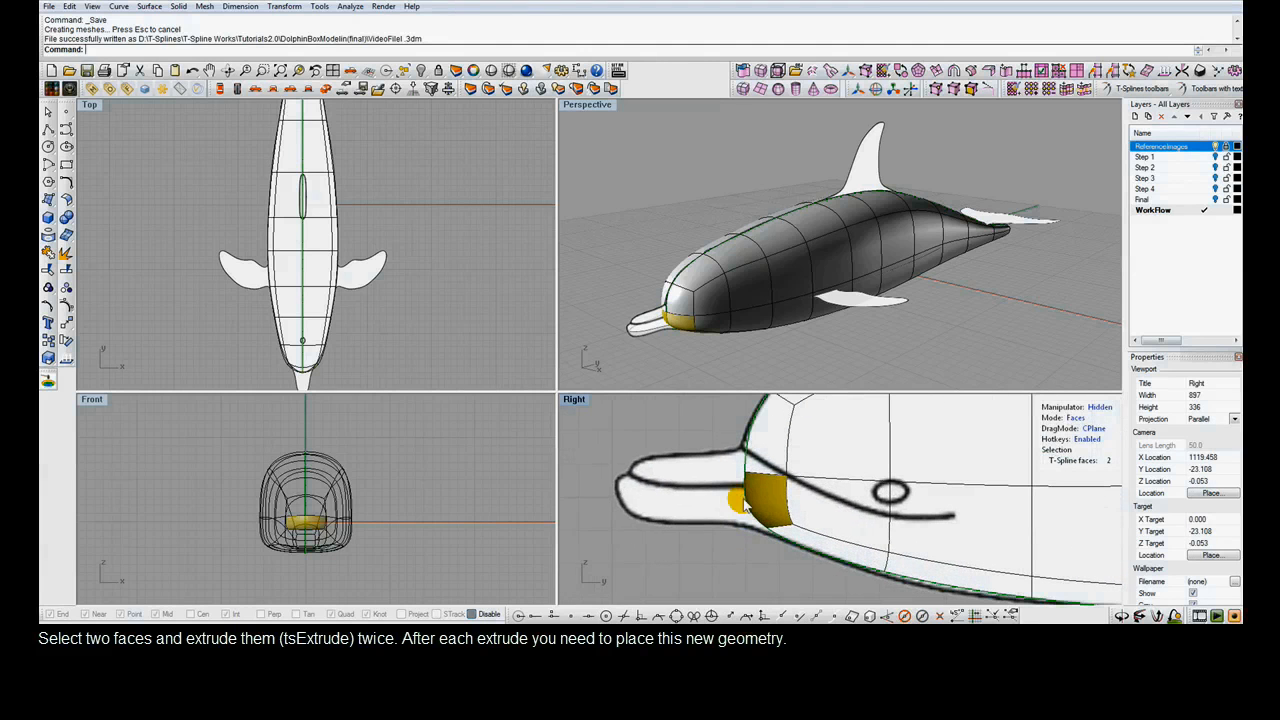
pyautogui.click(938, 68)
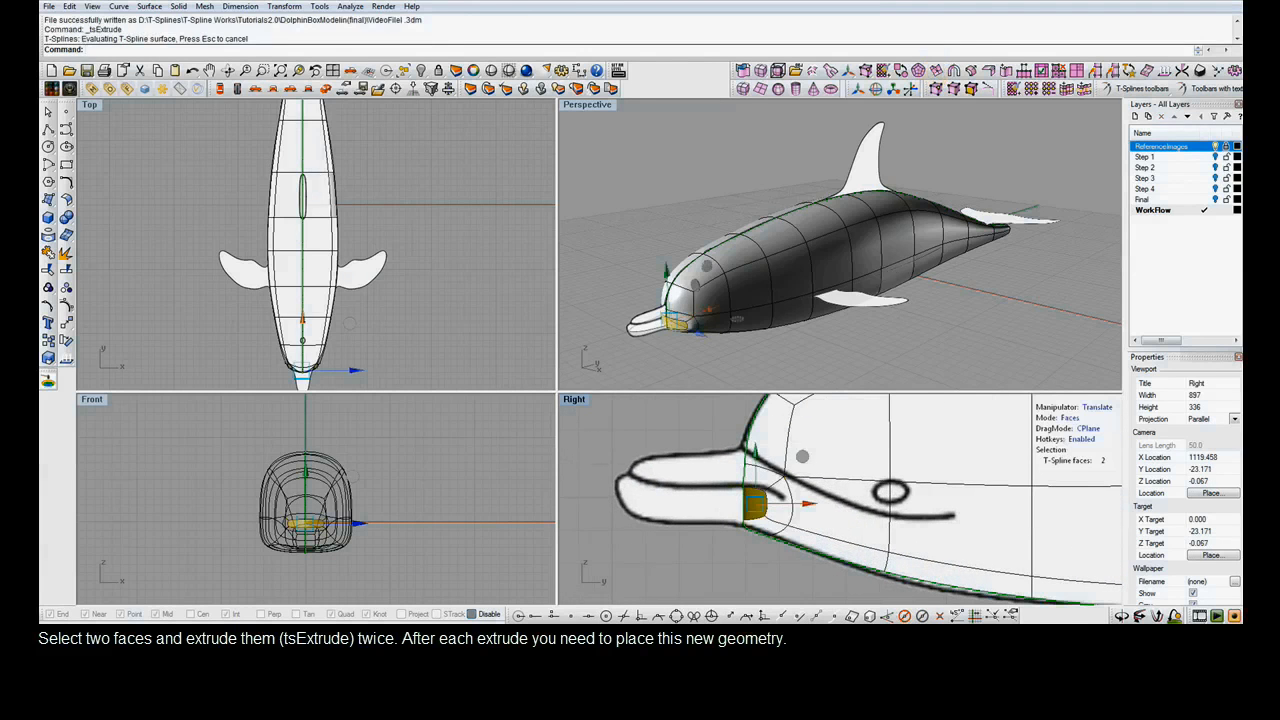
pyautogui.moveTo(810, 504); pyautogui.dragTo(786, 507)
pyautogui.rightClick(748, 590)
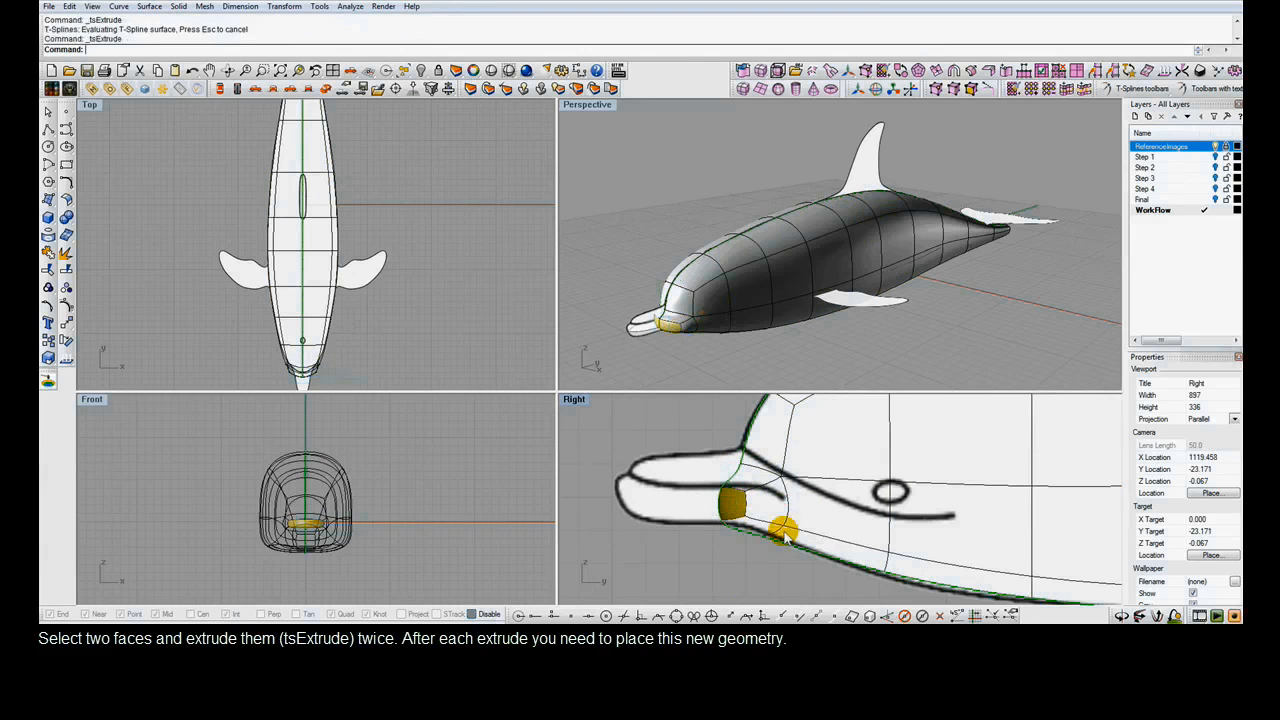
pyautogui.moveTo(784, 505); pyautogui.dragTo(686, 497)
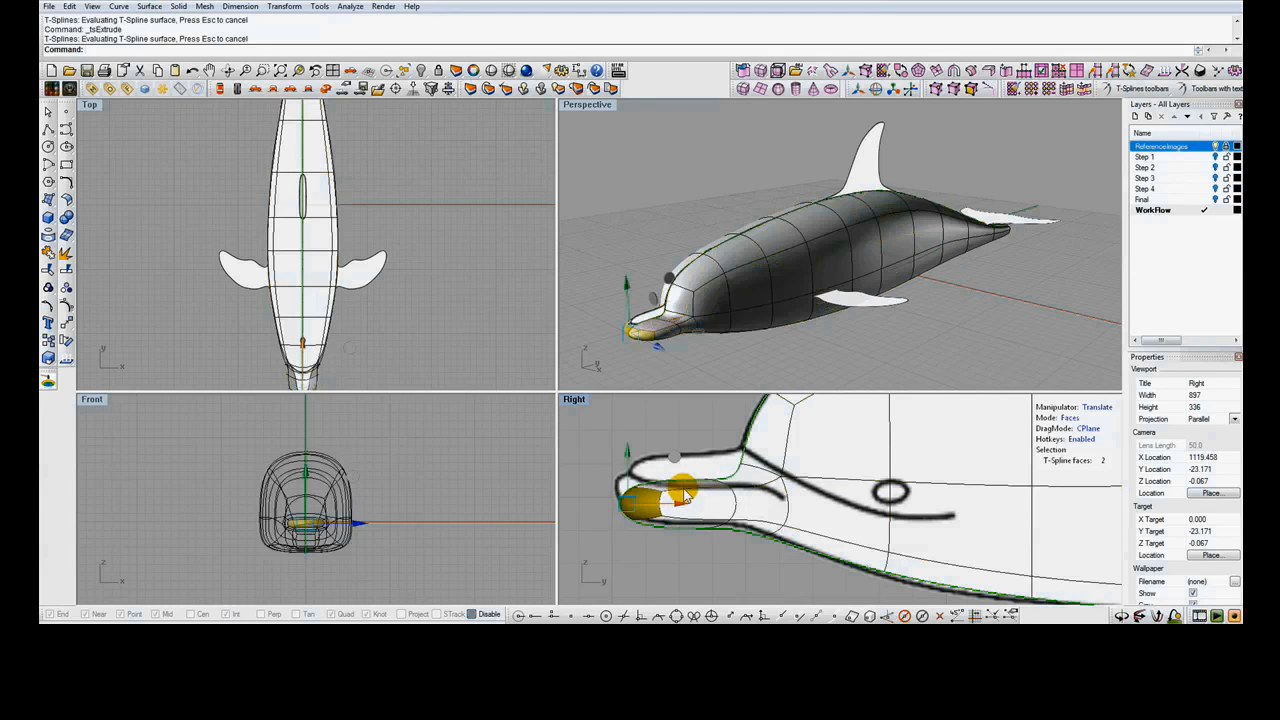
# Raise the upper row of beak vertices in the side view to fit the reference outline of the snout
pyautogui.press('Escape')
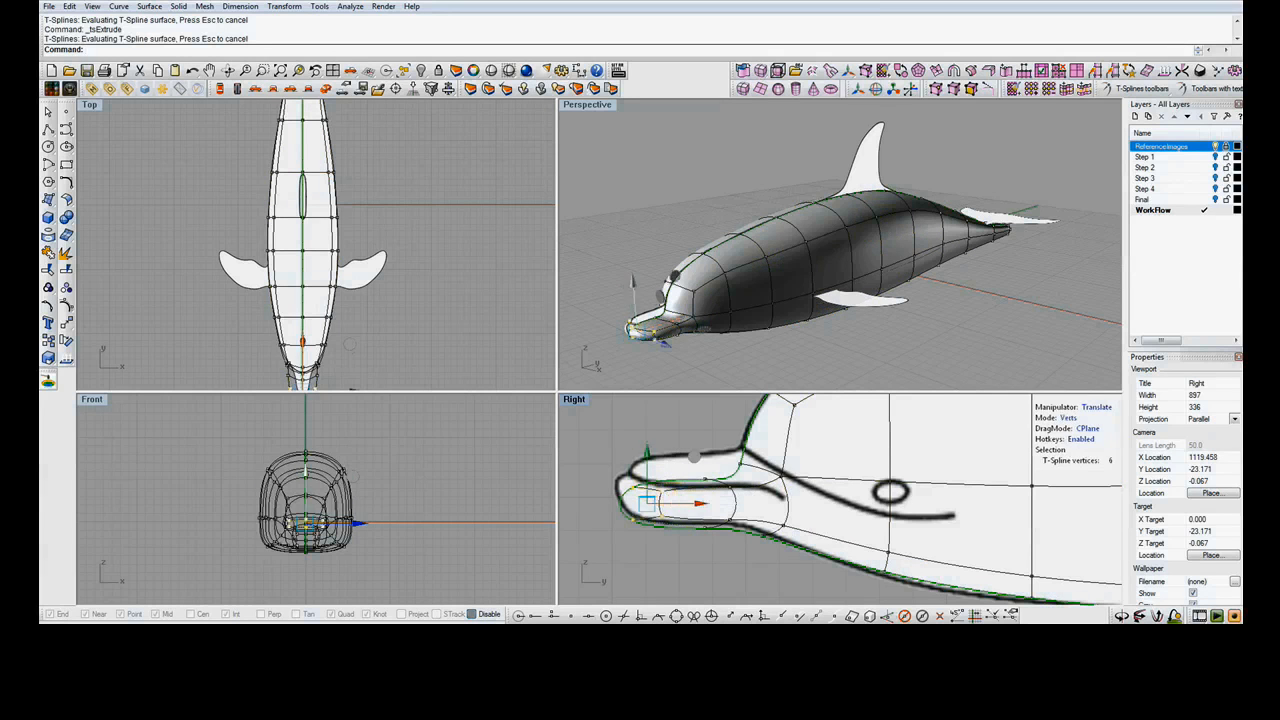
pyautogui.moveTo(605, 441); pyautogui.dragTo(795, 497)
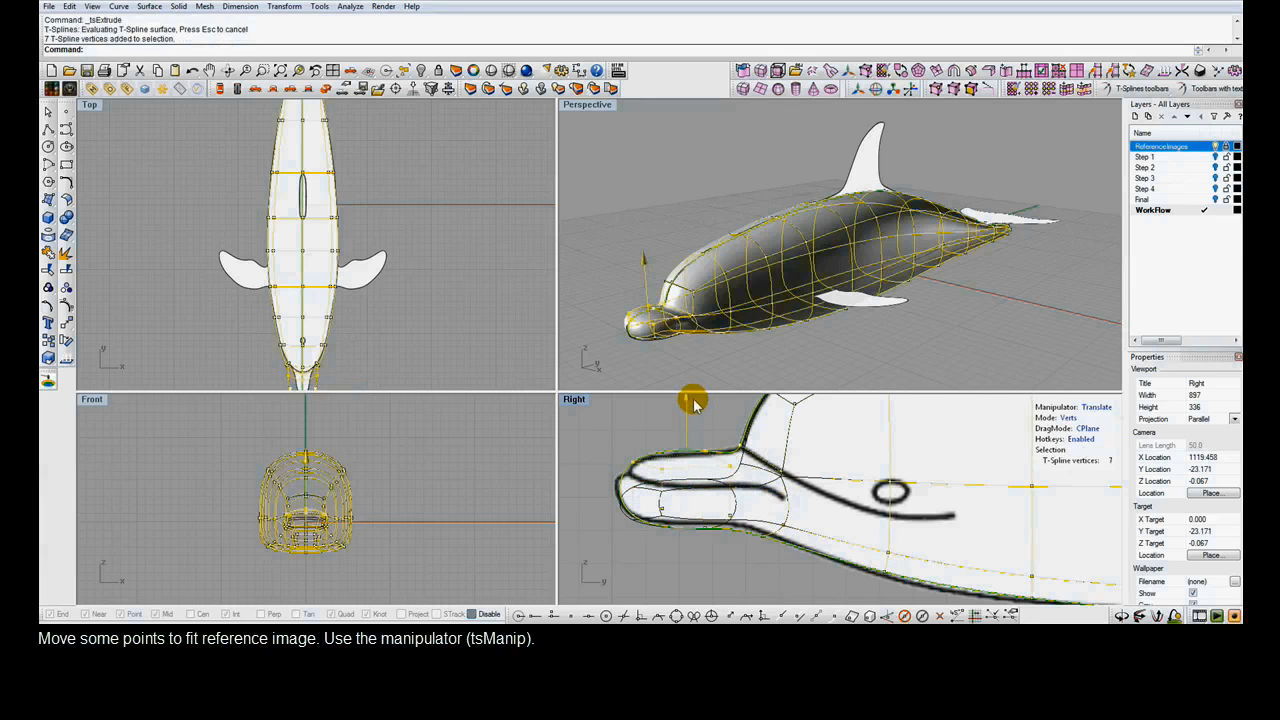
pyautogui.press('Escape')
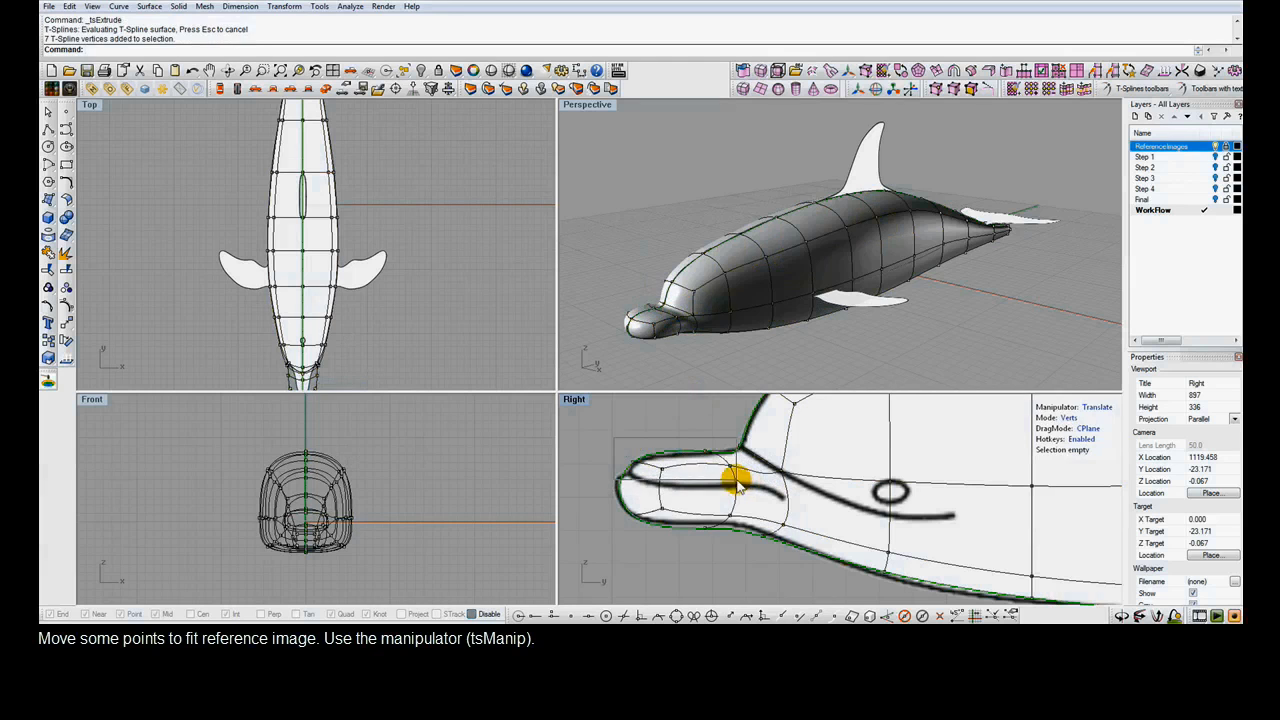
pyautogui.moveTo(737, 480); pyautogui.dragTo(738, 481)
pyautogui.moveTo(685, 413); pyautogui.dragTo(752, 484)
pyautogui.click(629, 443)
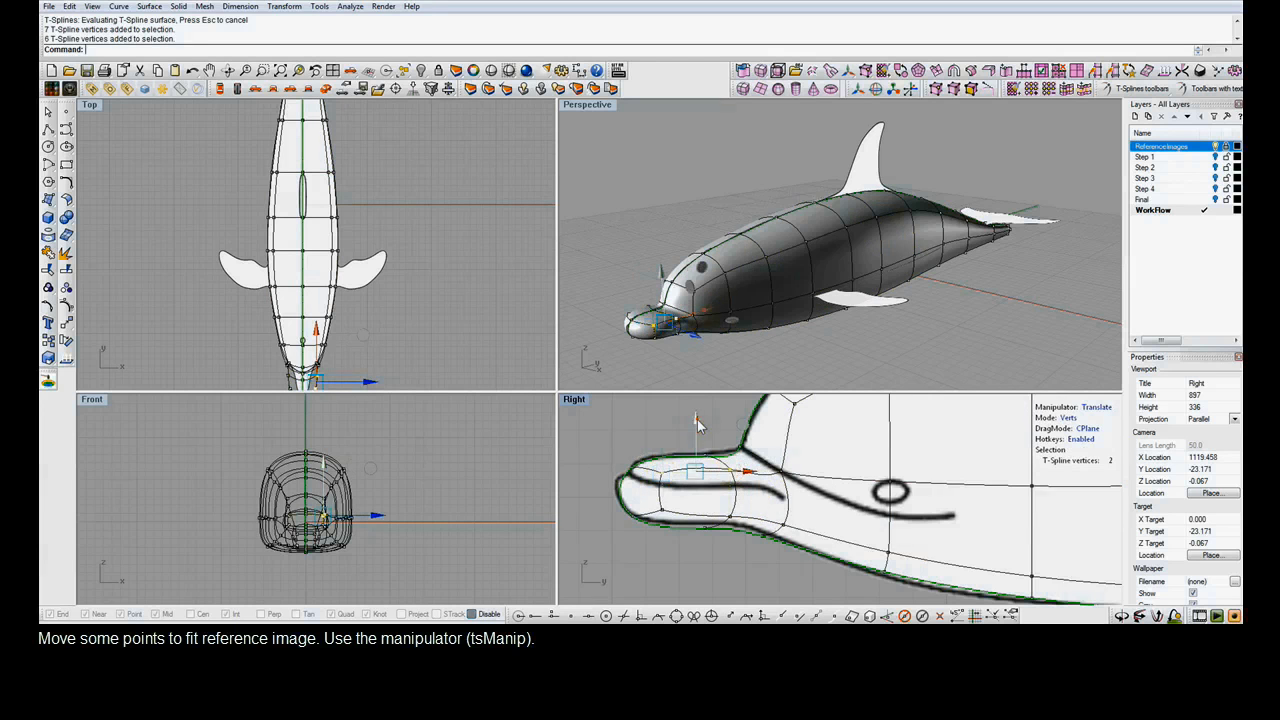
# Refine the beak in the side view by lowering its side vertices and fitting the top centerline vertices to the reference outline
pyautogui.moveTo(698, 424); pyautogui.dragTo(695, 515)
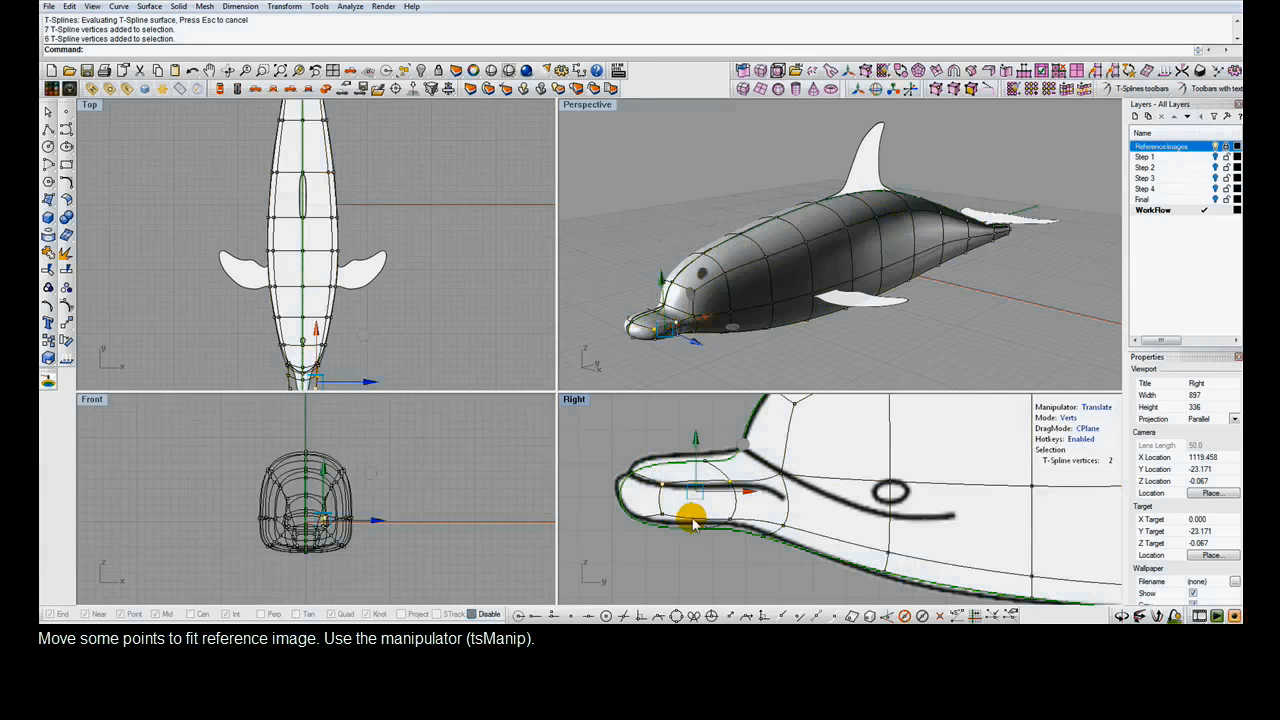
pyautogui.click(698, 460)
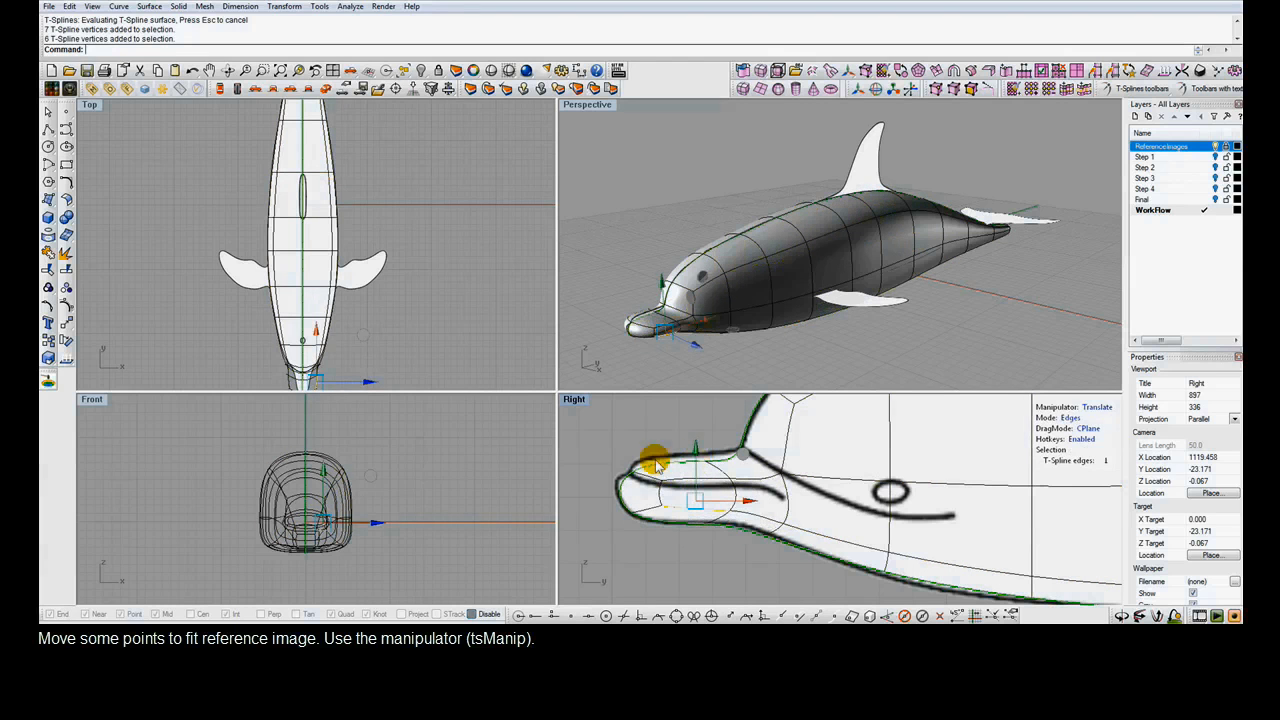
pyautogui.click(677, 418)
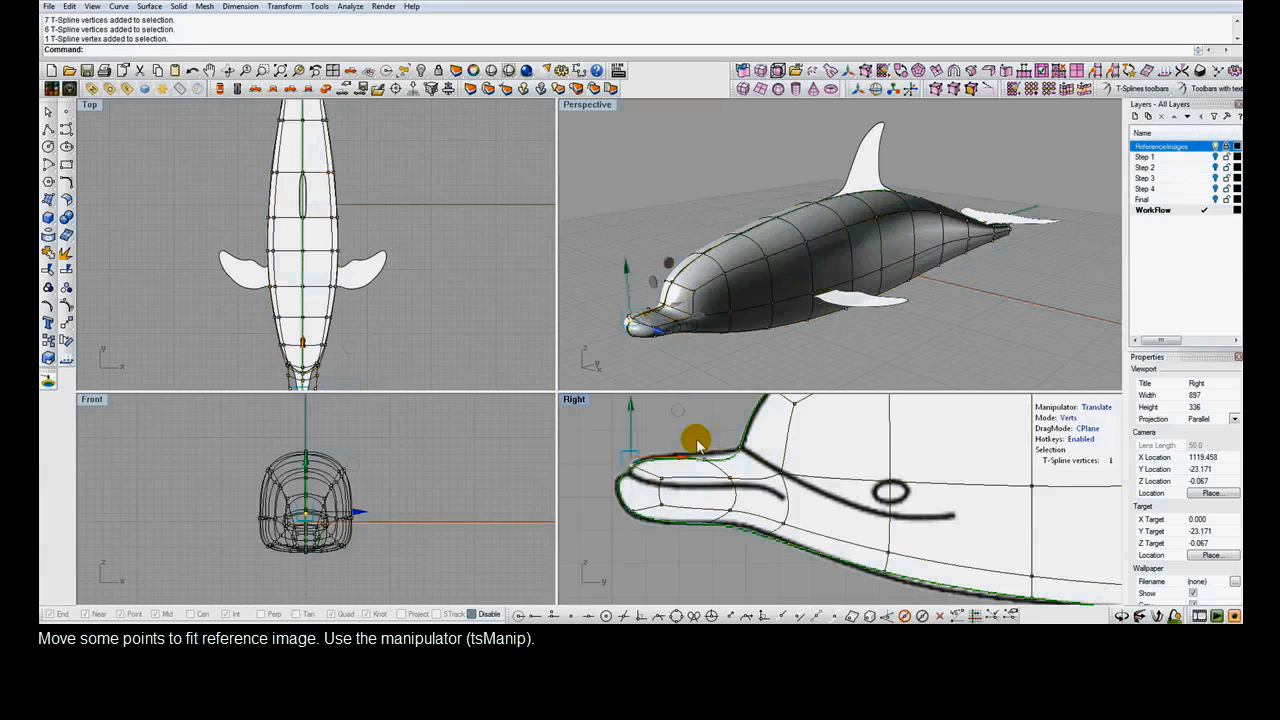
pyautogui.moveTo(697, 440); pyautogui.dragTo(756, 478)
pyautogui.moveTo(722, 412); pyautogui.dragTo(723, 403)
pyautogui.click(669, 437)
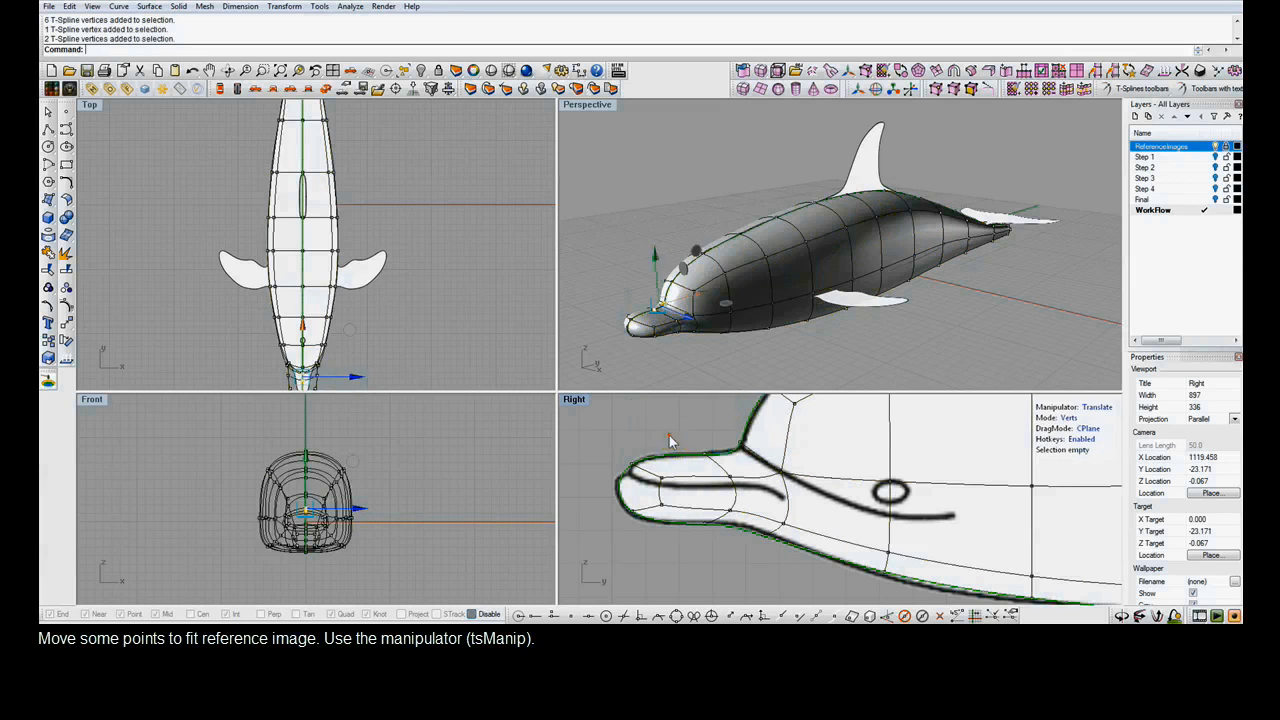
# Scale the beak vertices narrower across its width in the top view to match the reference snout
pyautogui.scroll(-12, 701, 529)
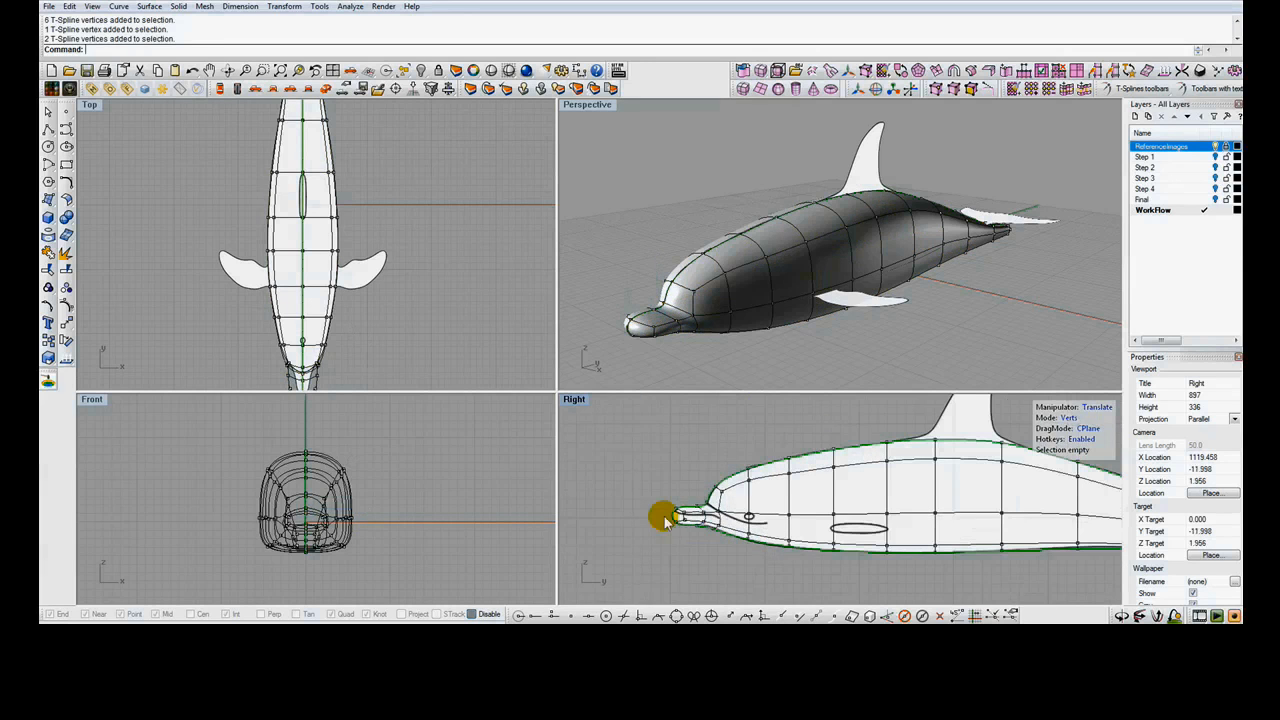
pyautogui.moveTo(395, 345); pyautogui.dragTo(412, 246, button='right')
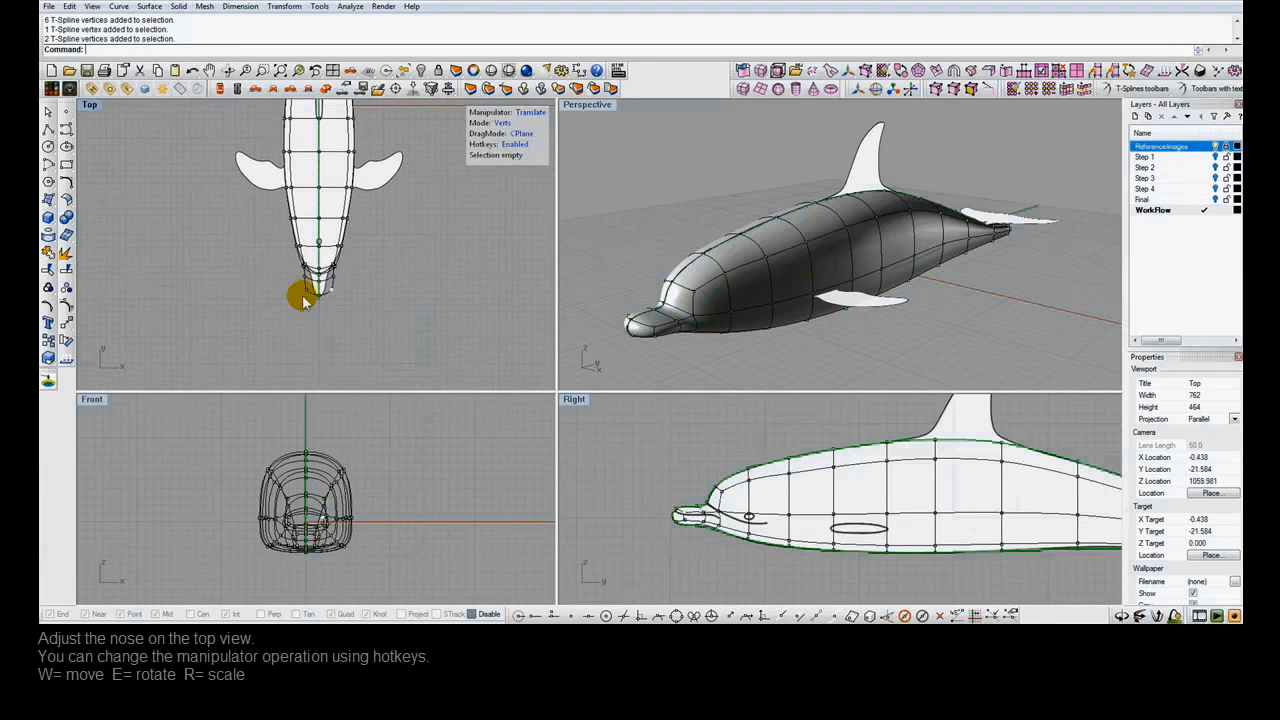
pyautogui.scroll(6, 300, 296)
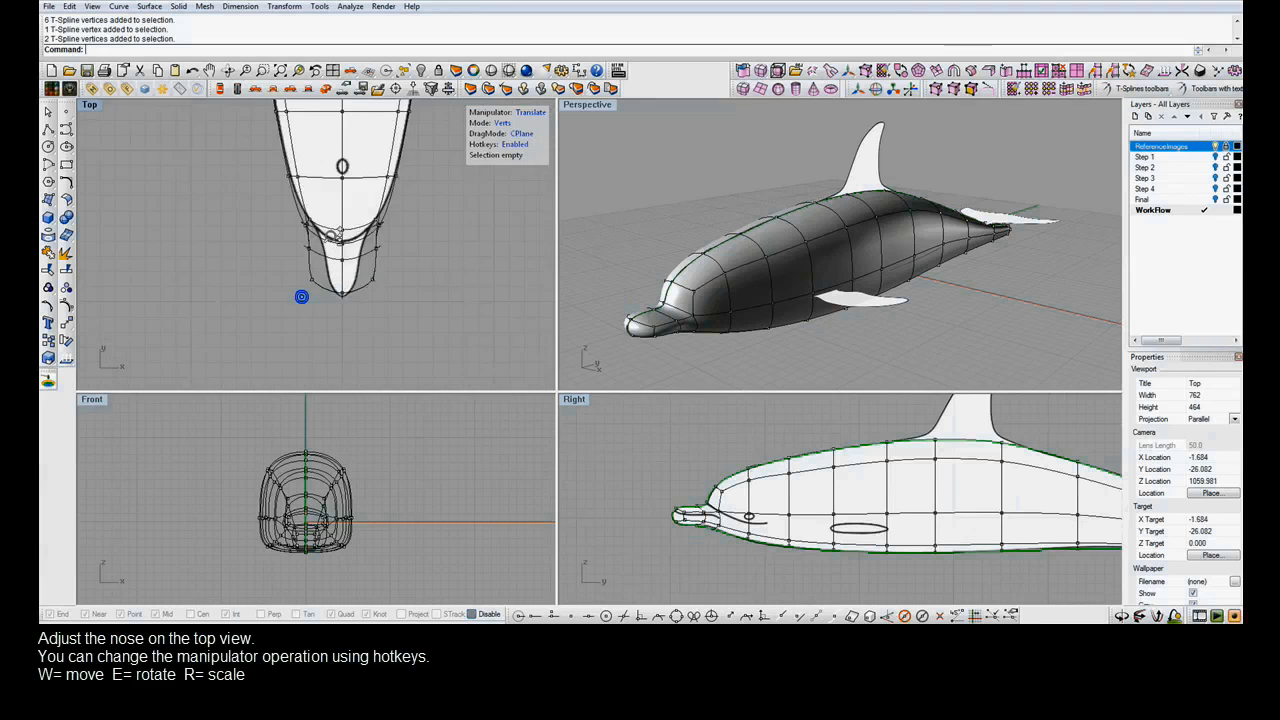
pyautogui.keyDown('ctrl'); pyautogui.moveTo(330, 218); pyautogui.dragTo(322, 222, button='right'); pyautogui.keyUp('ctrl')
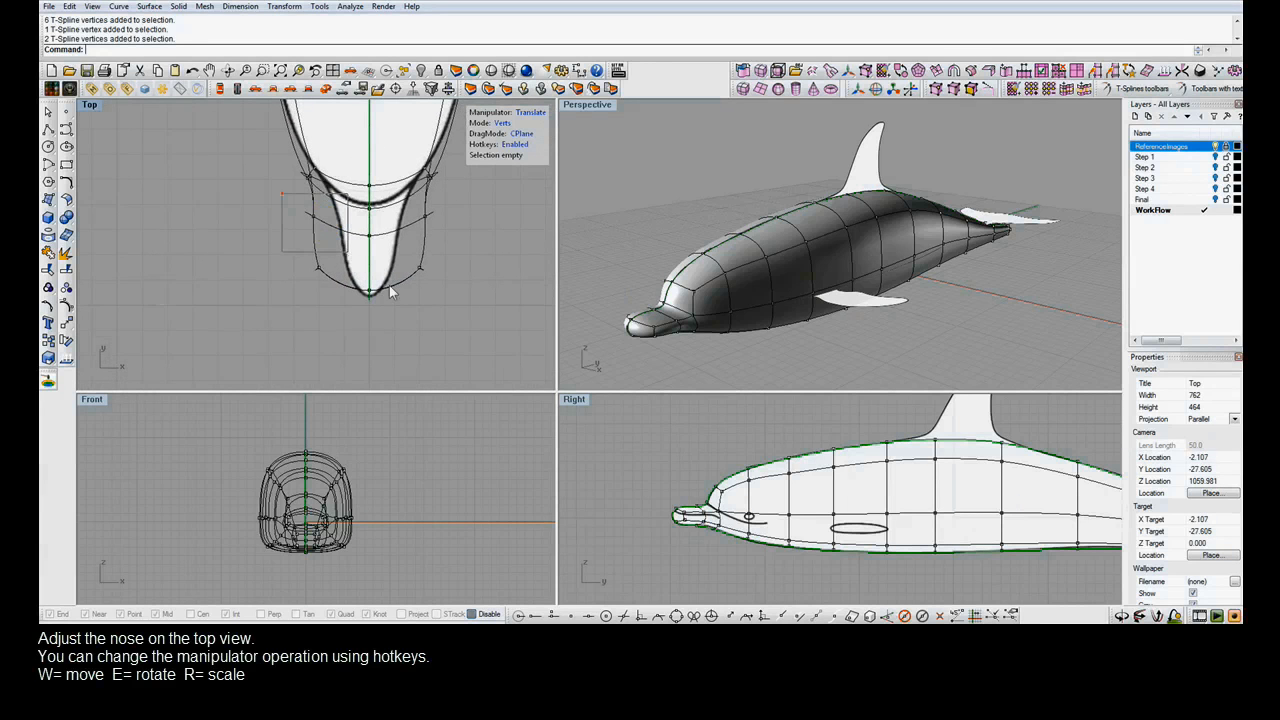
pyautogui.moveTo(390, 287); pyautogui.dragTo(437, 316)
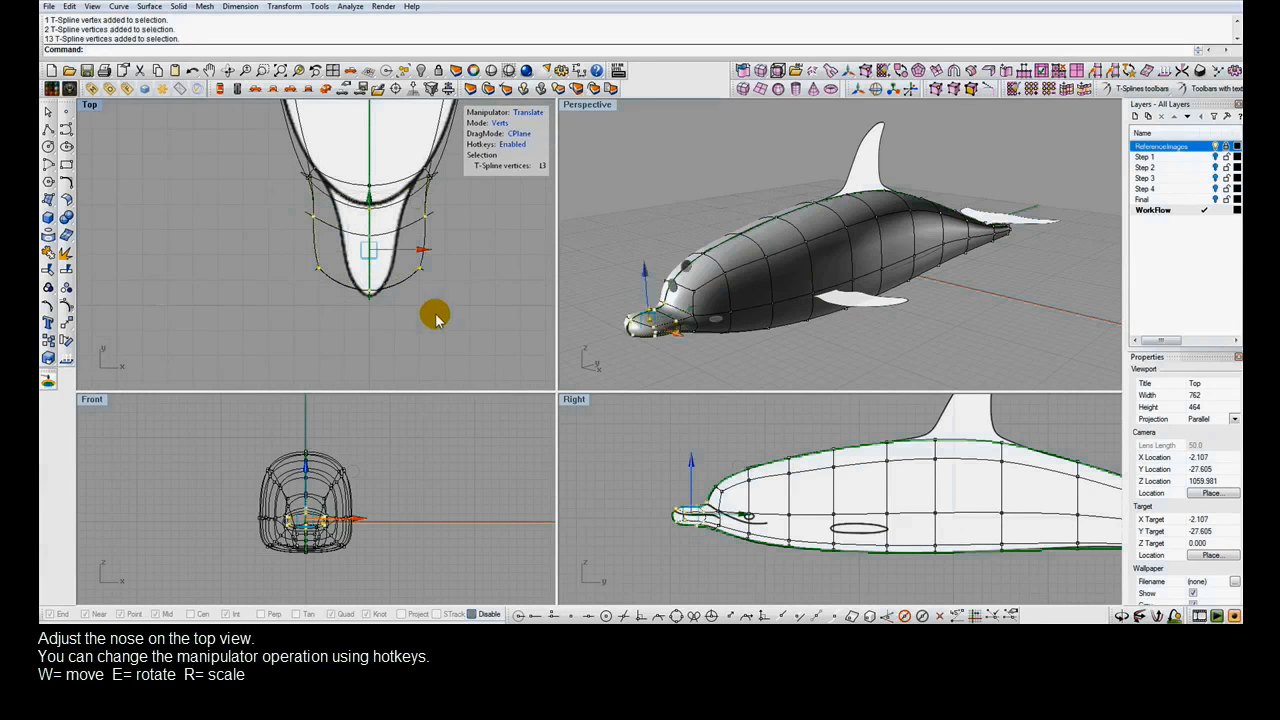
pyautogui.press('r')
pyautogui.moveTo(428, 252); pyautogui.dragTo(402, 258)
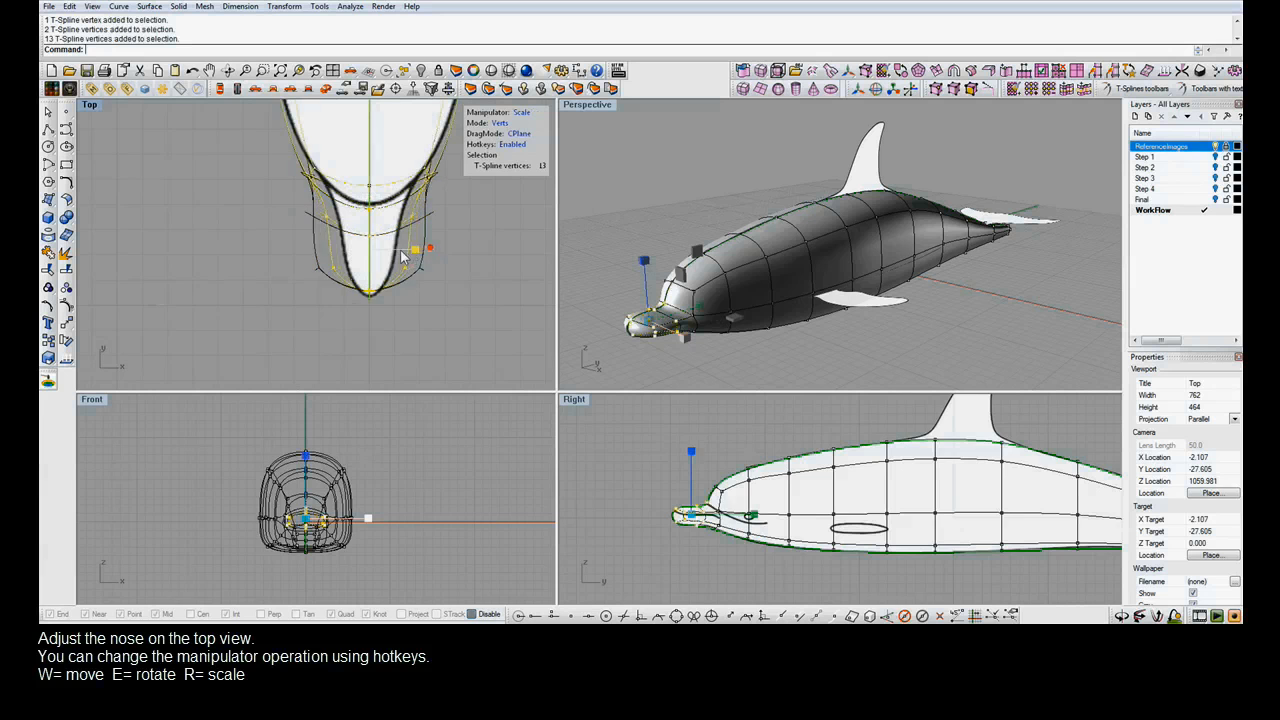
pyautogui.click(400, 253)
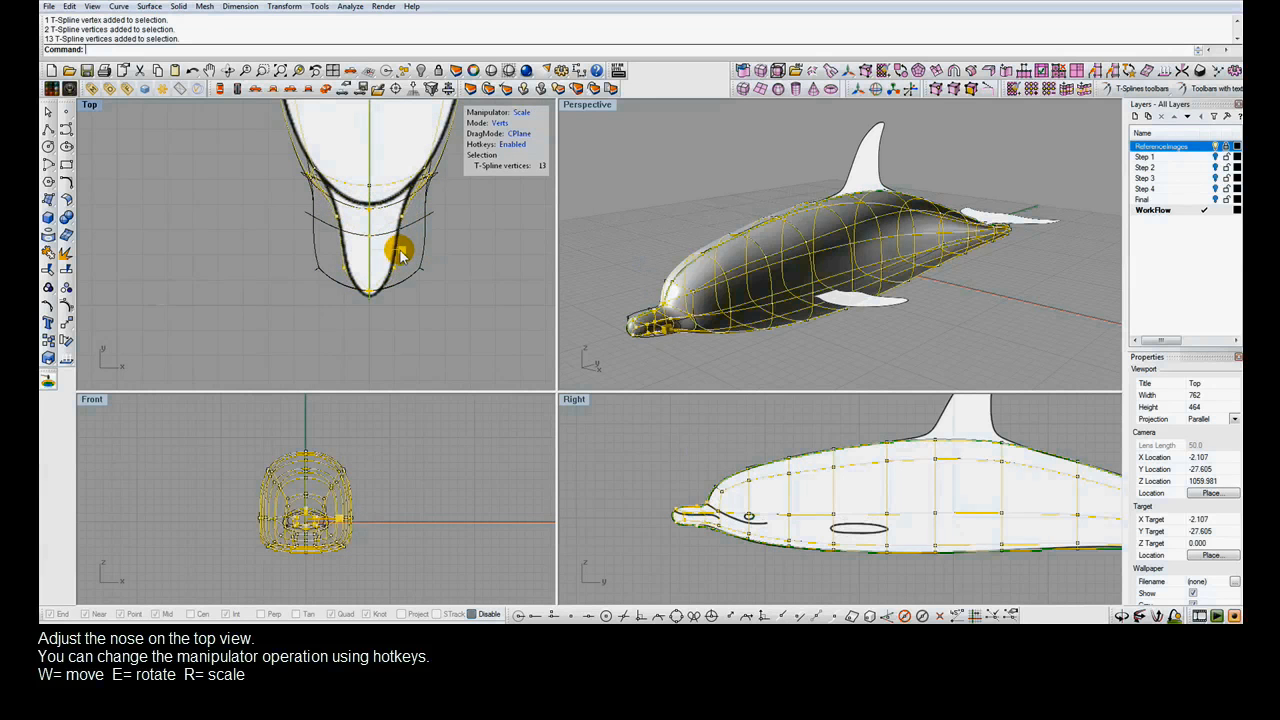
# Move the vertices where the beak joins the head inward in the top view to fit the reference outline
pyautogui.click(295, 199)
pyautogui.moveTo(276, 154); pyautogui.dragTo(375, 176)
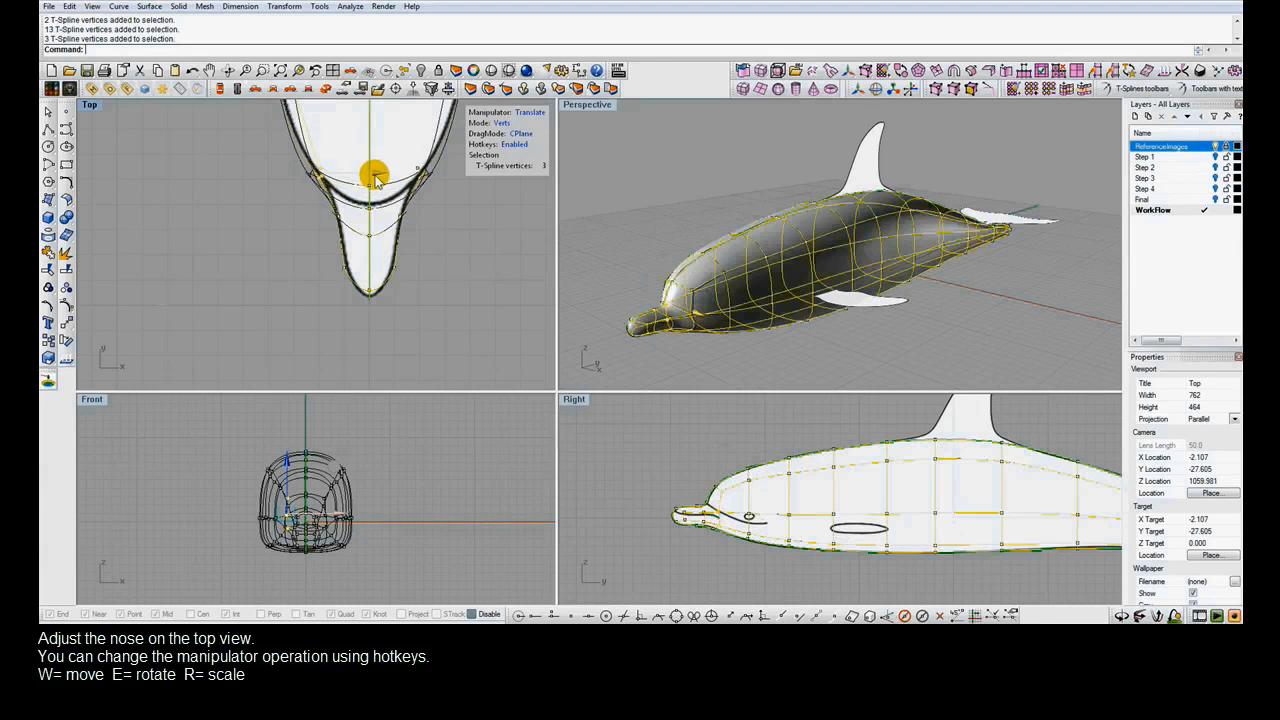
pyautogui.click(285, 286)
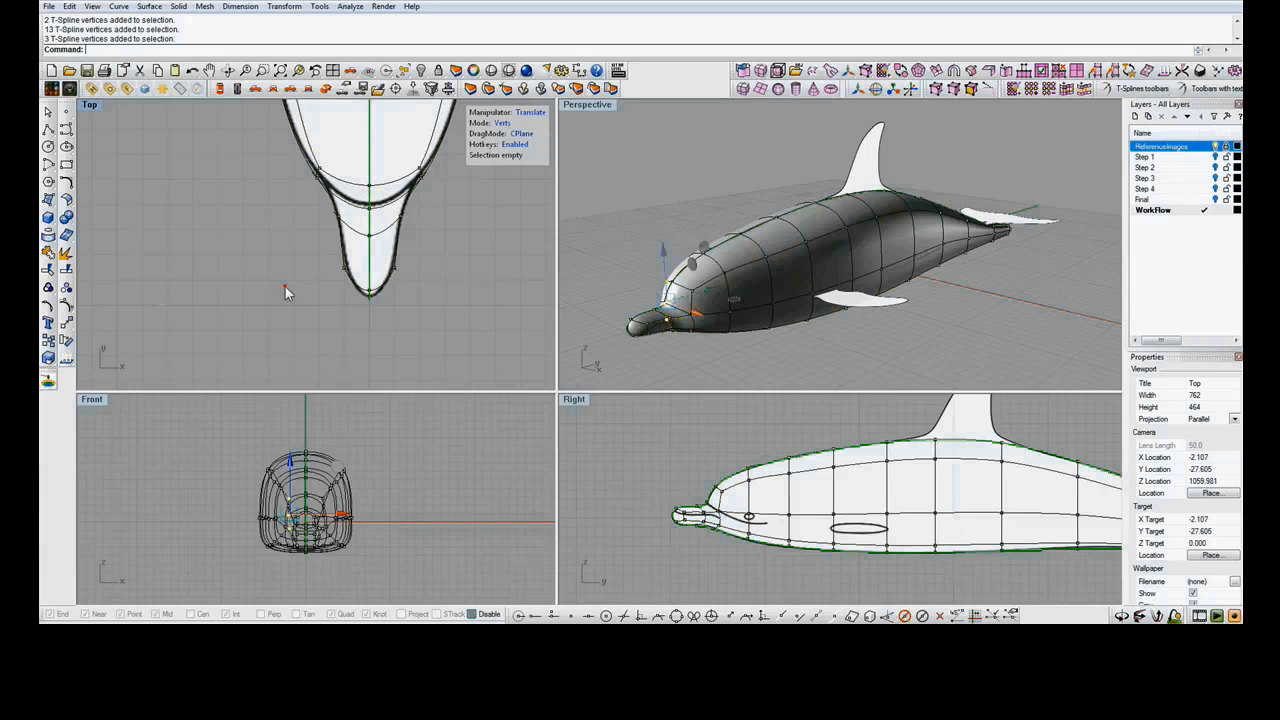
# Subdivide all faces of the dolphin body using the Exact insertion type, accepting the loss of symmetry
pyautogui.moveTo(680, 271)
pyautogui.mouseDown(button='right')
pyautogui.moveTo(773, 250)
pyautogui.moveTo(666, 277)
pyautogui.moveTo(677, 277)
pyautogui.mouseUp(button='right')
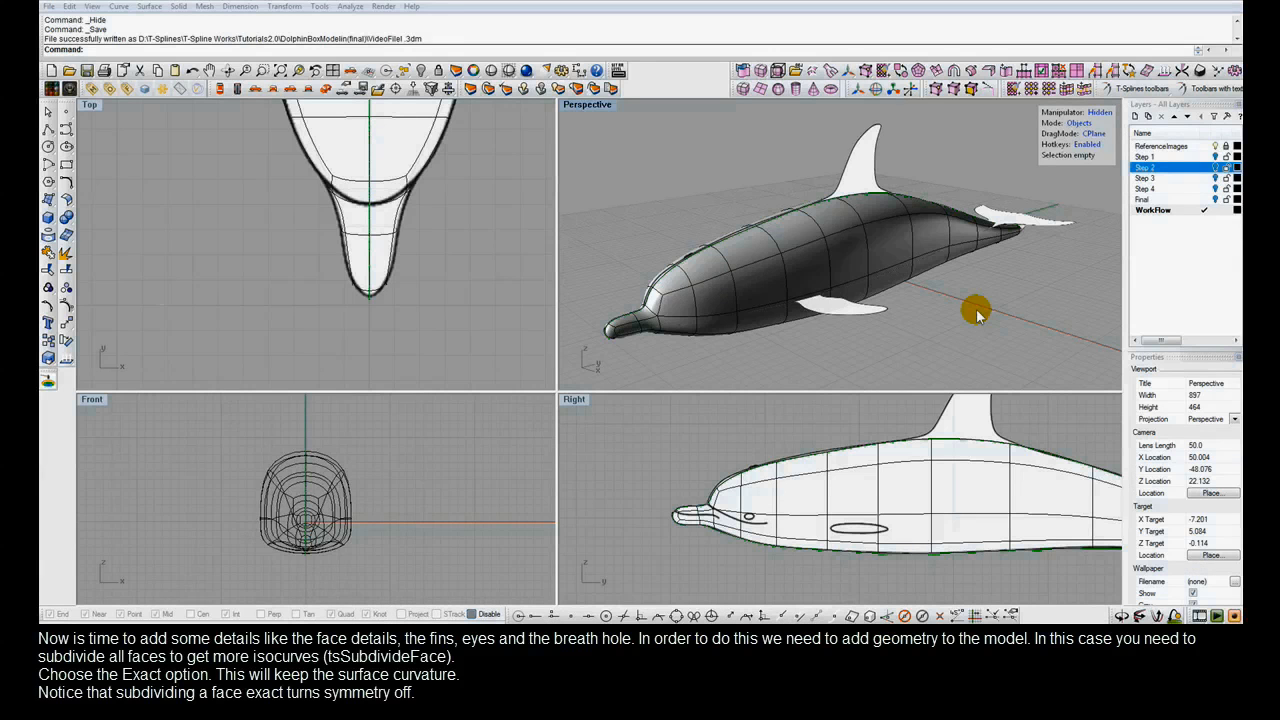
pyautogui.click(1077, 72)
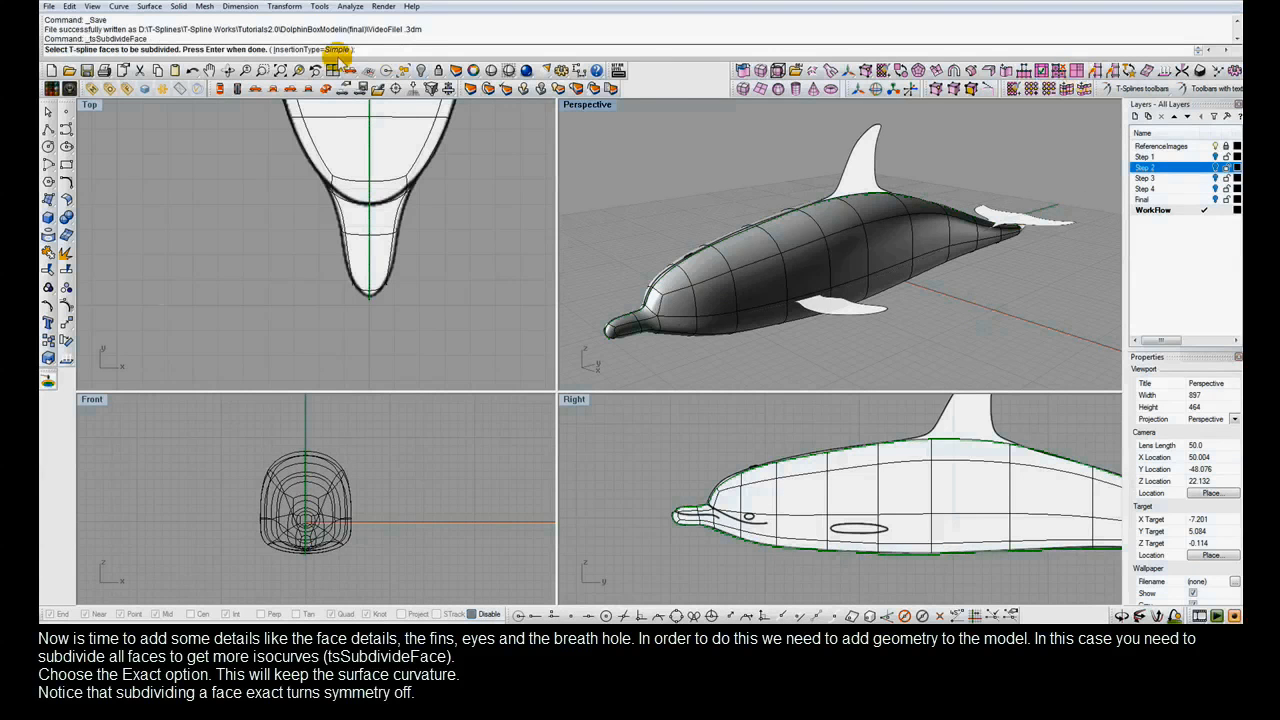
pyautogui.click(338, 50)
pyautogui.click(172, 49)
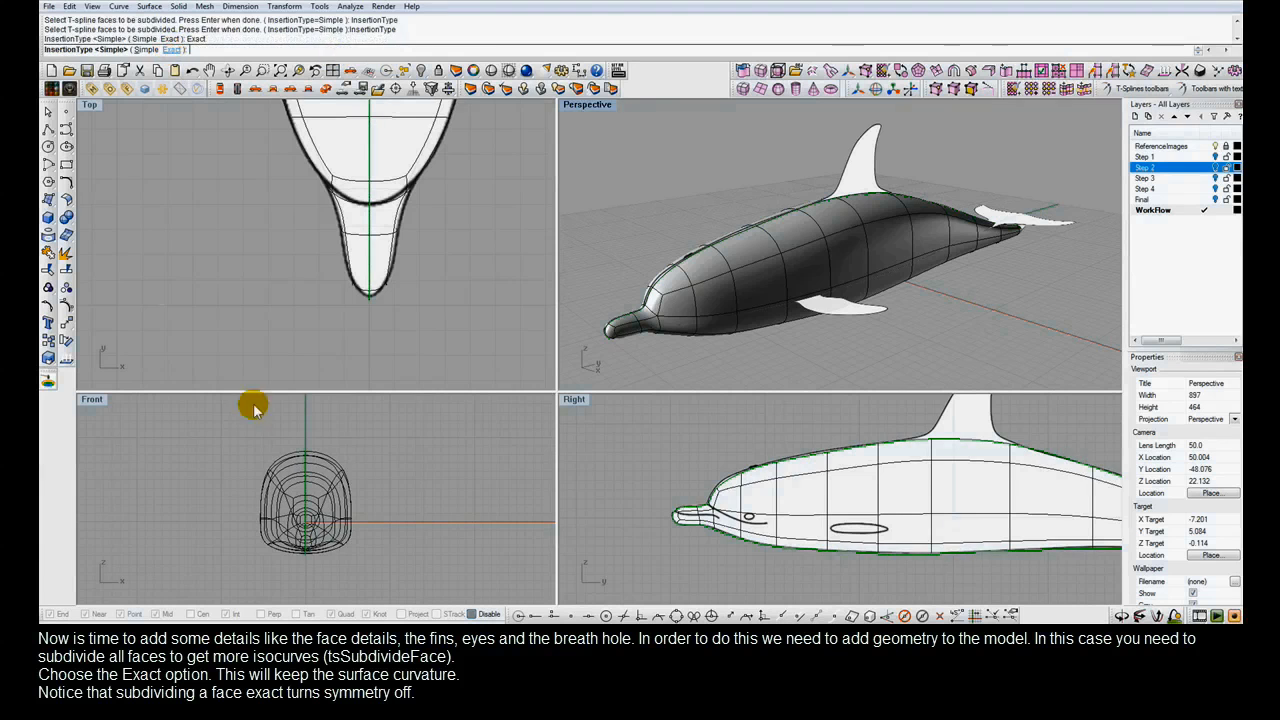
pyautogui.moveTo(244, 432); pyautogui.dragTo(383, 606)
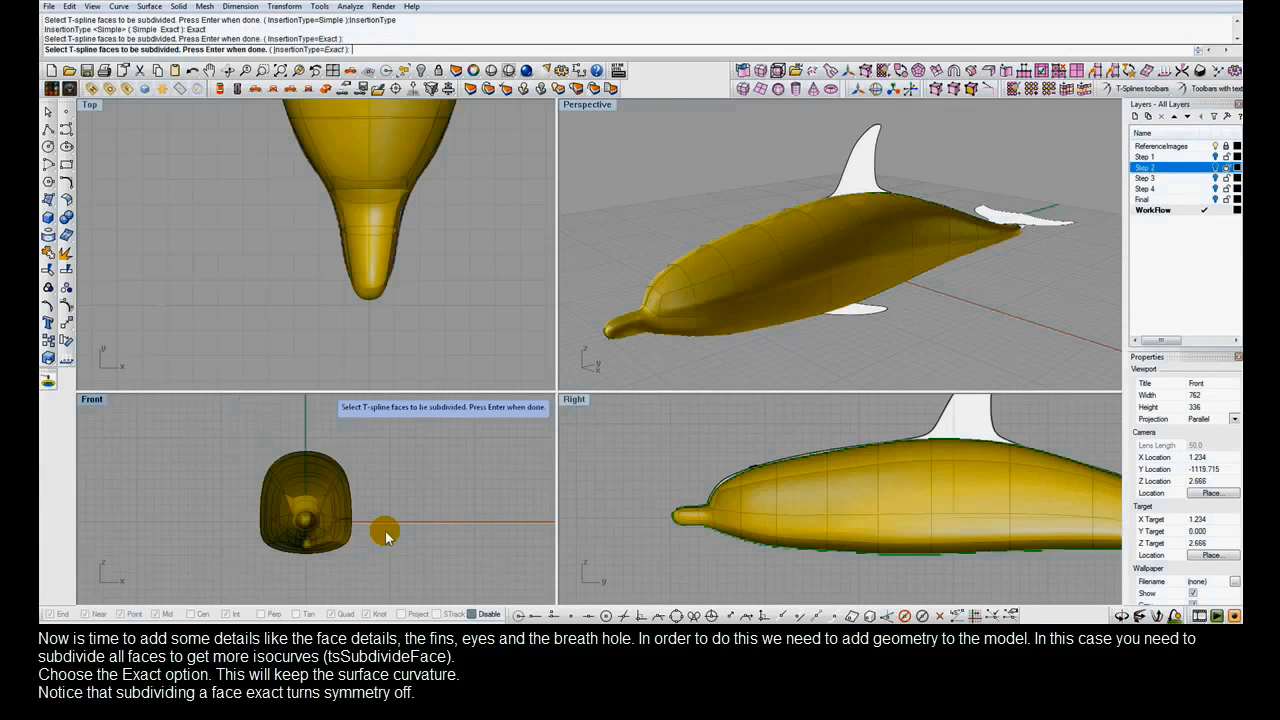
pyautogui.rightClick(386, 536)
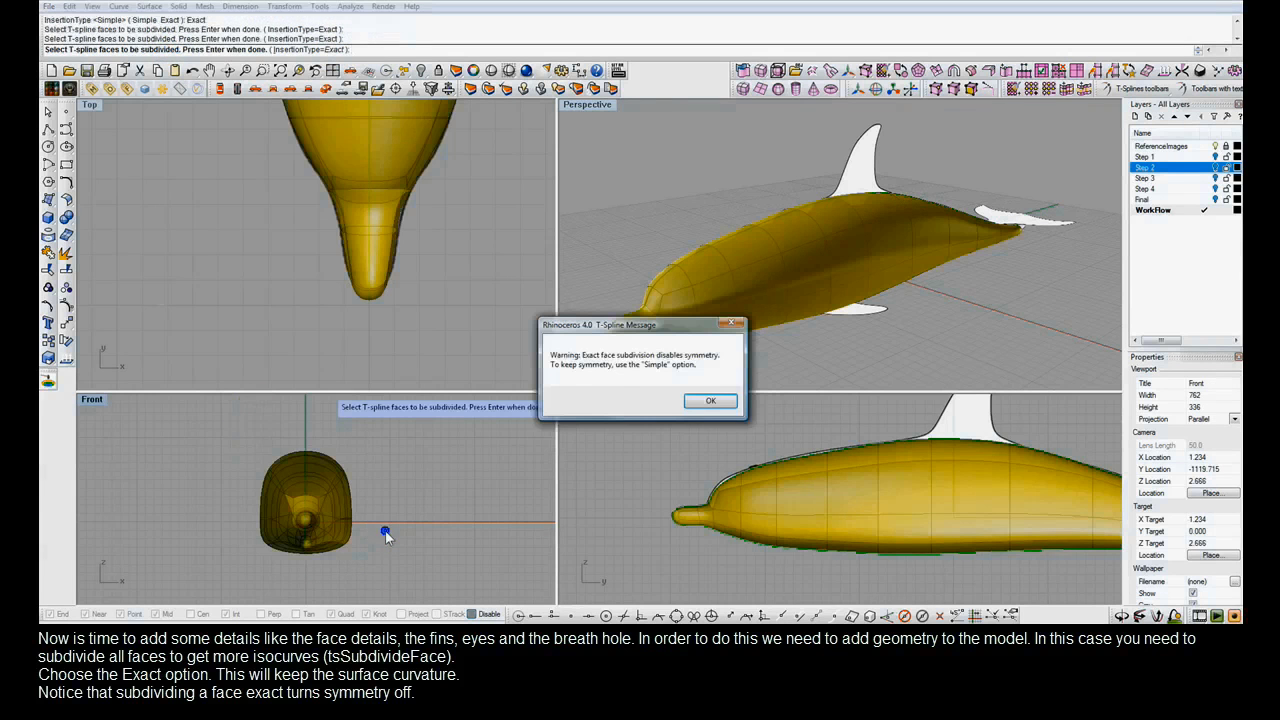
pyautogui.click(708, 402)
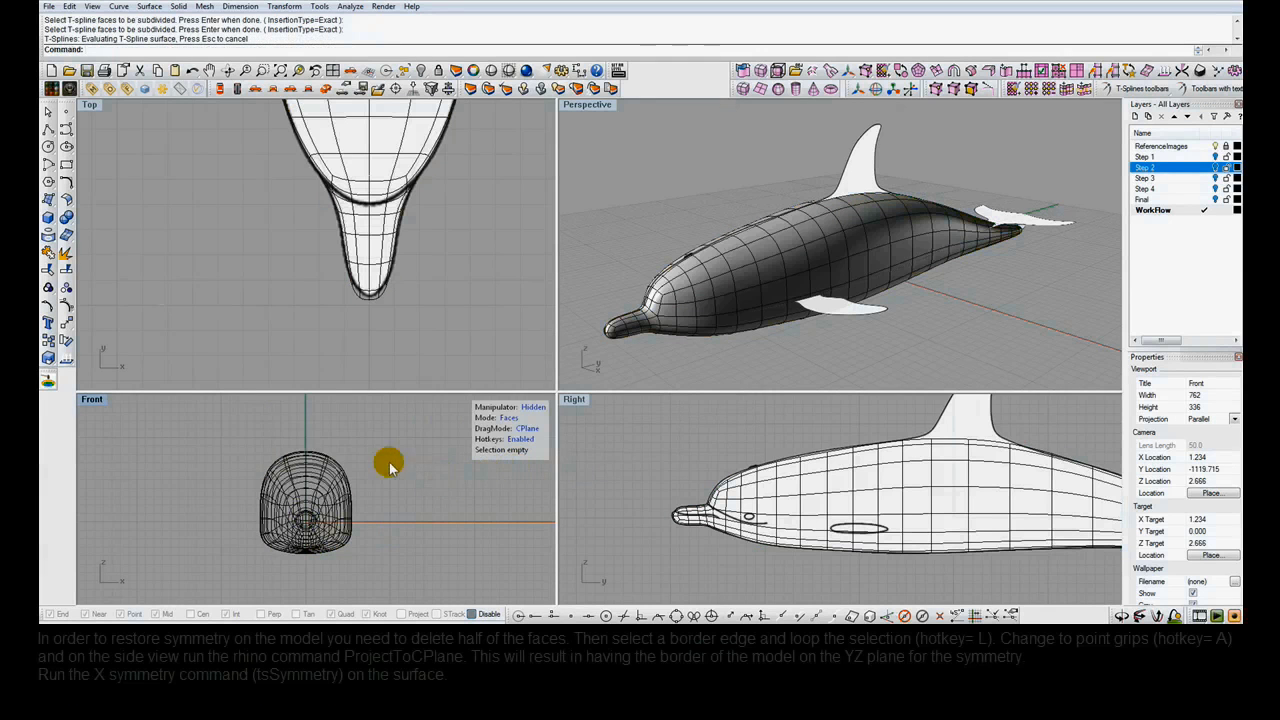
# Delete all faces on the negative X half of the body and switch to edge selection
pyautogui.moveTo(238, 434); pyautogui.dragTo(277, 506)
pyautogui.moveTo(308, 575); pyautogui.dragTo(308, 575)
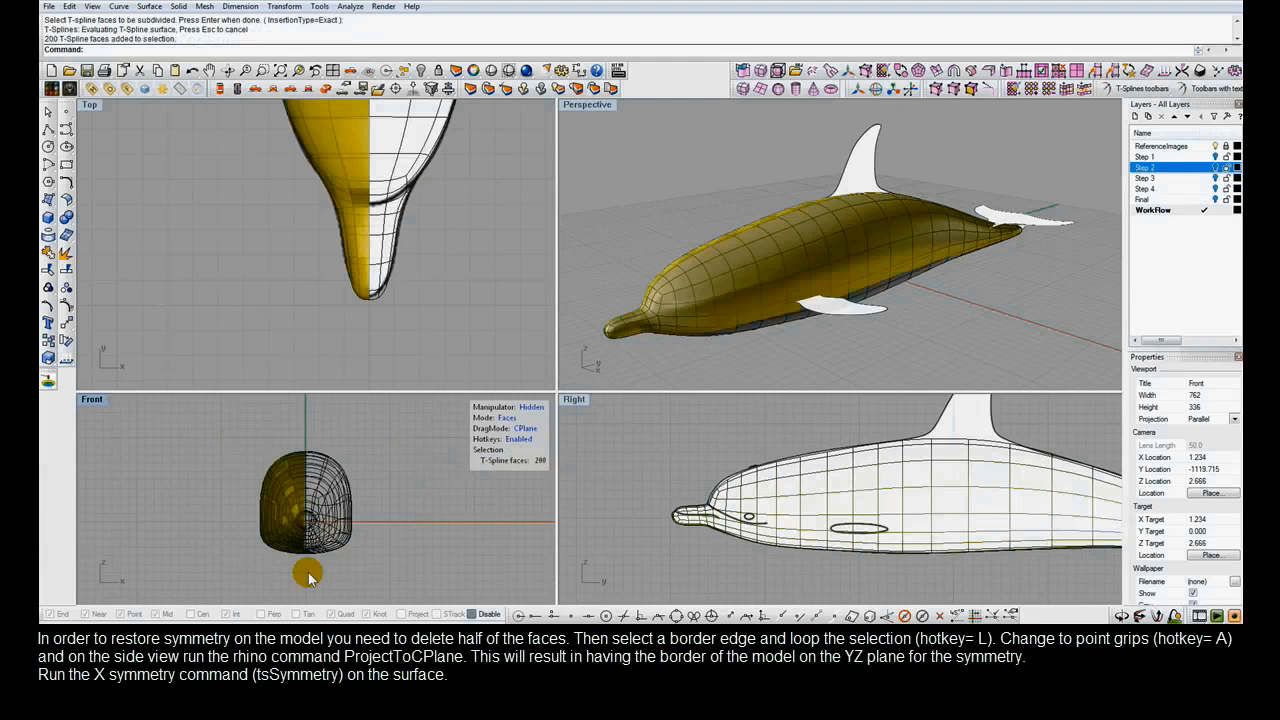
pyautogui.click(1042, 71)
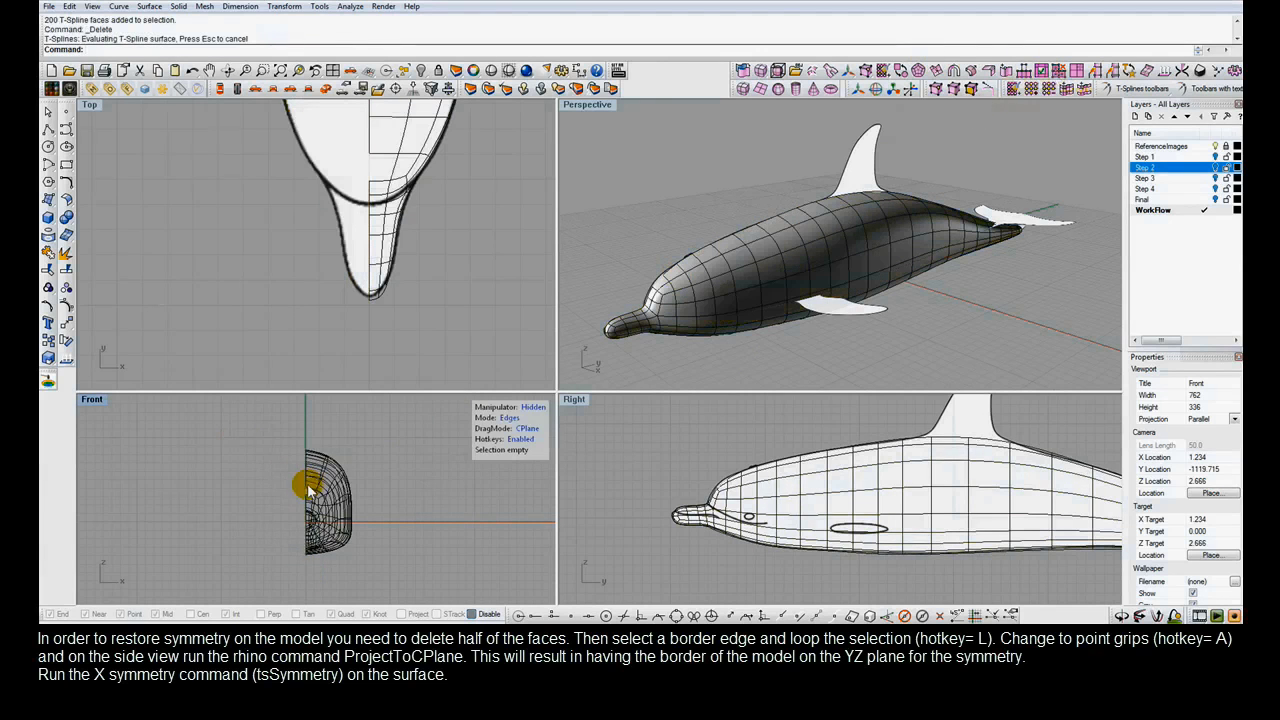
# Loop-select the open border, convert it to vertices, and project them to the side view's construction plane, deleting the input objects
pyautogui.click(308, 488)
pyautogui.press('l')
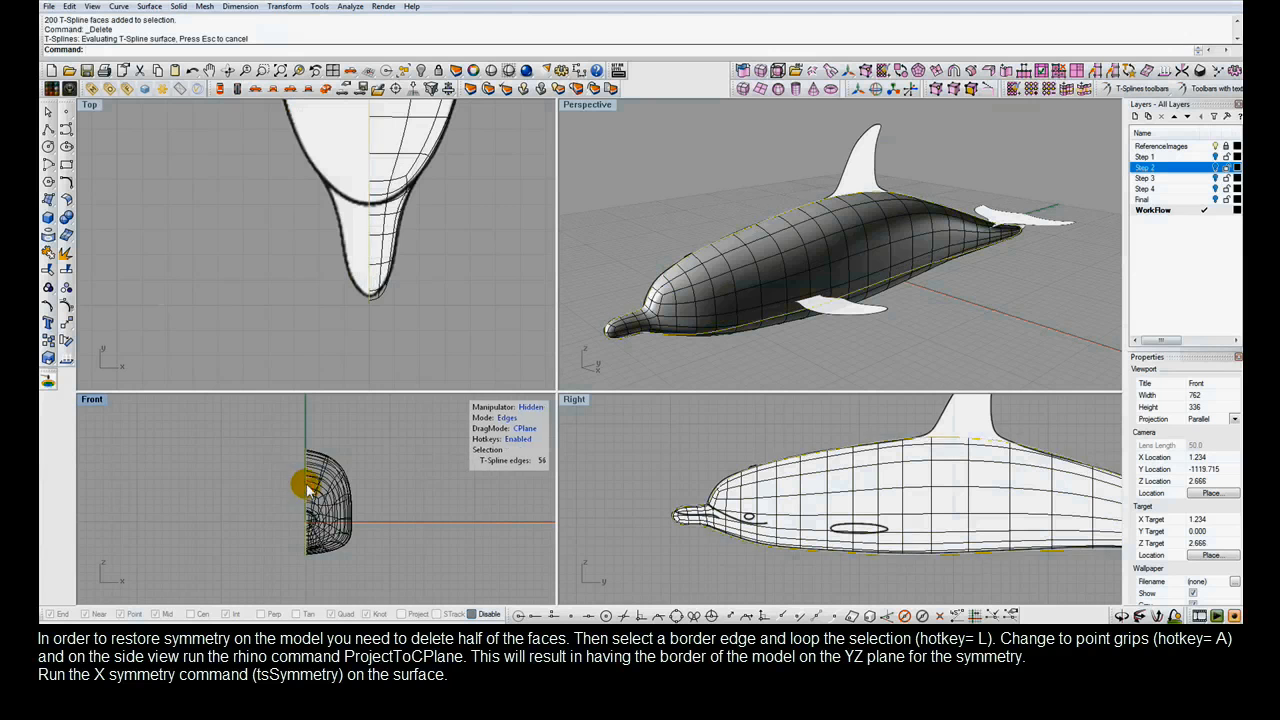
pyautogui.press('a')
pyautogui.click(571, 403)
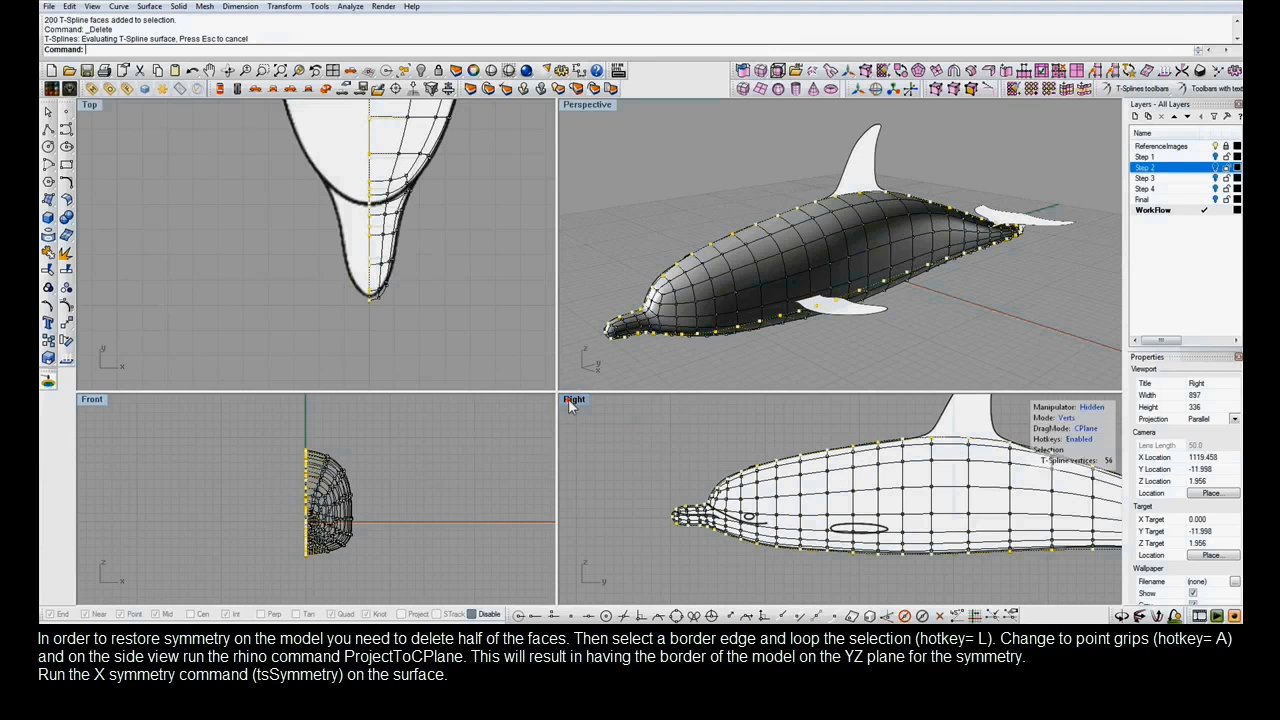
pyautogui.click(70, 326)
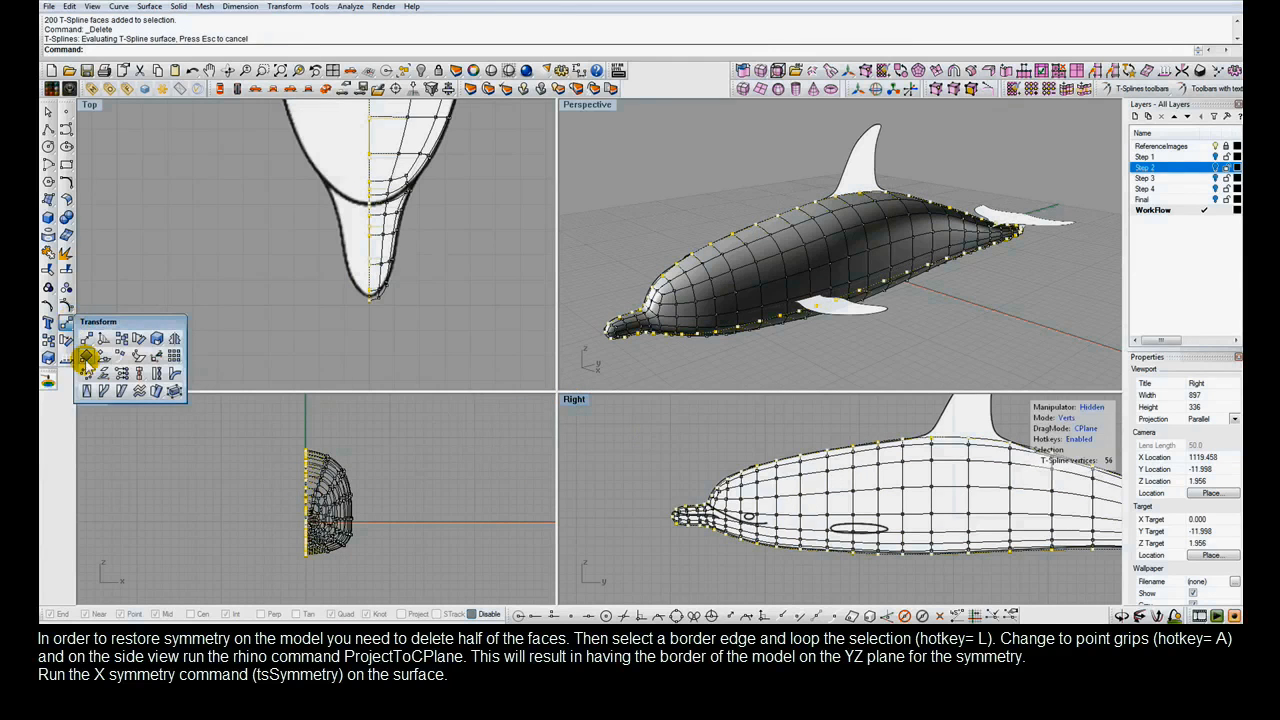
pyautogui.click(100, 378)
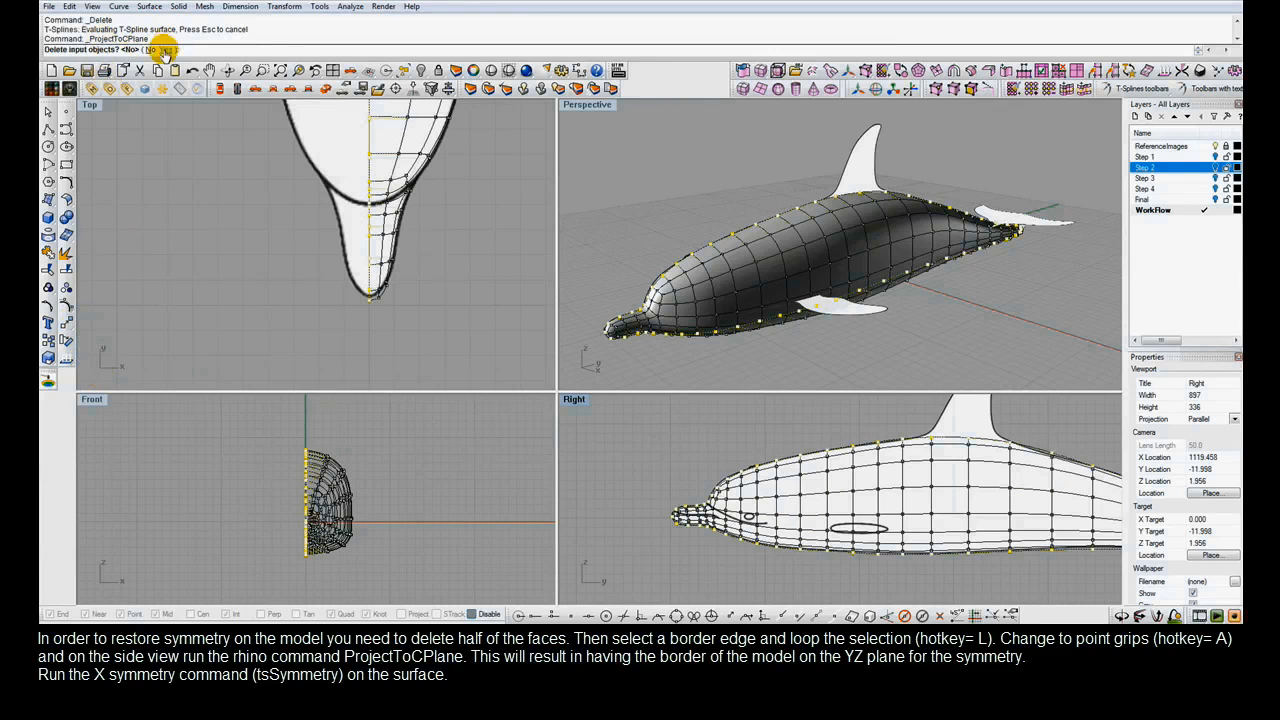
pyautogui.click(165, 50)
pyautogui.click(714, 370)
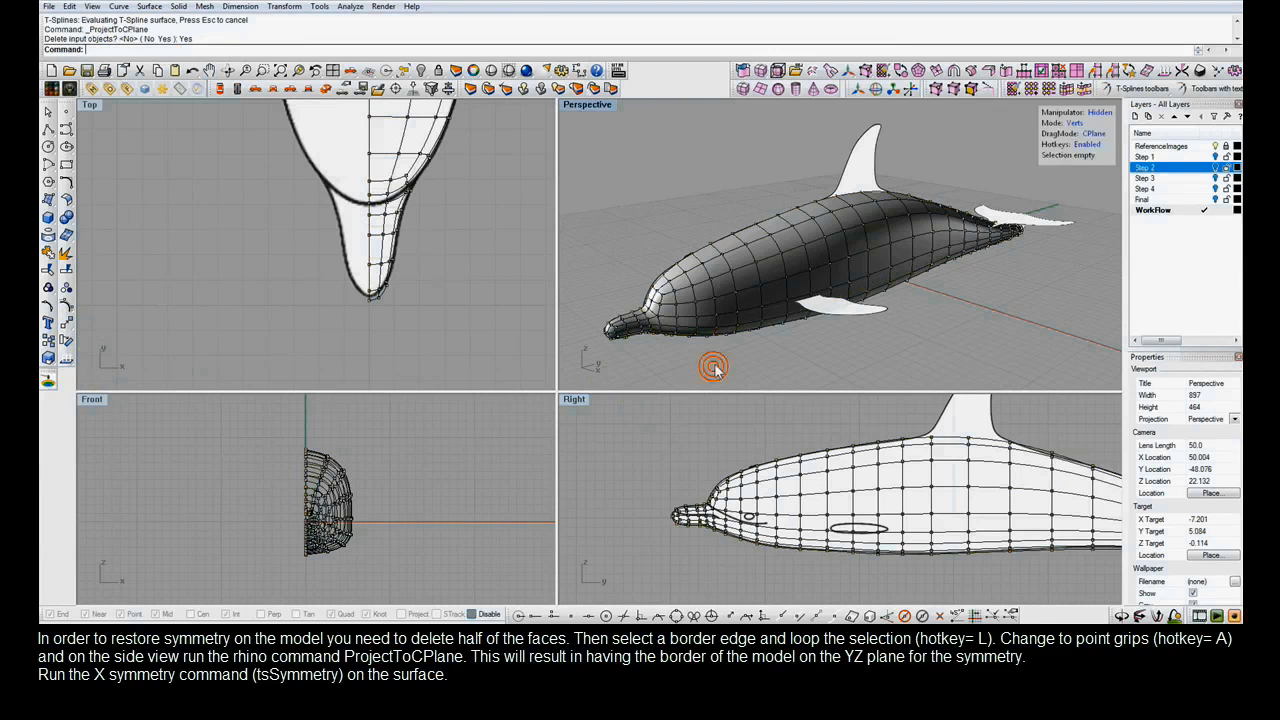
# Apply welded X symmetry to the half body and turn off the smooth T-Splines display
pyautogui.click(729, 322)
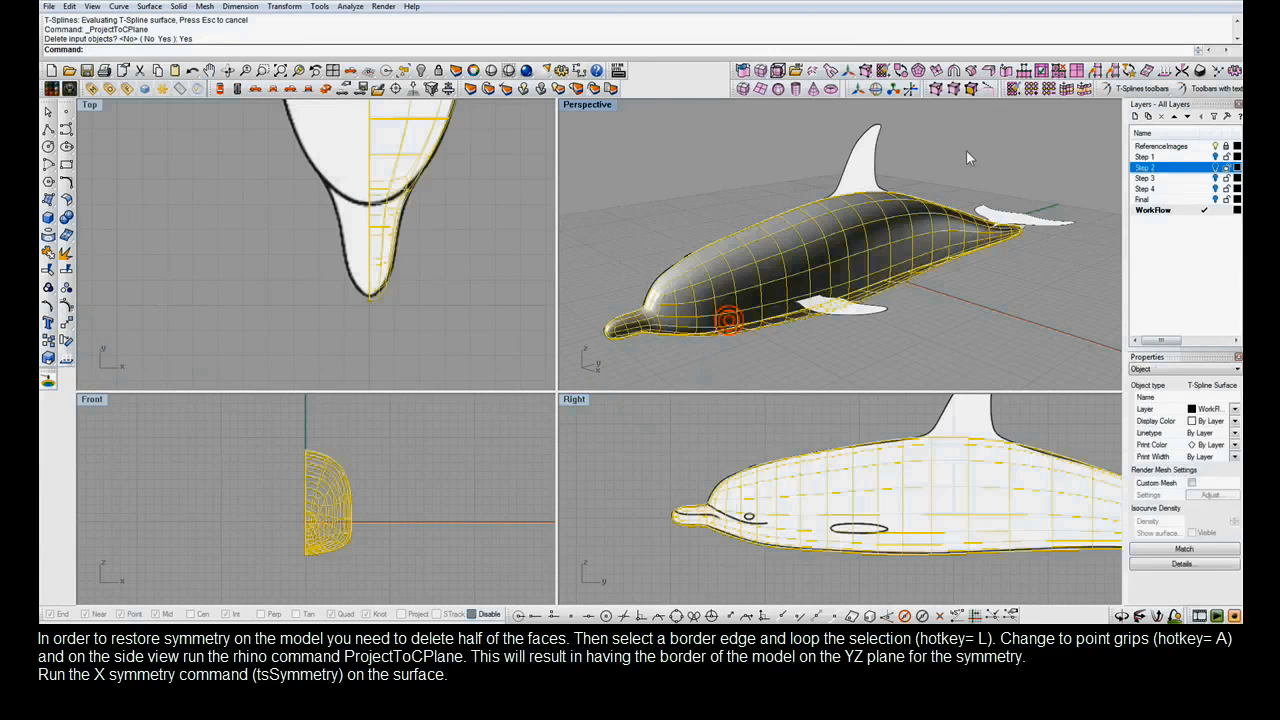
pyautogui.click(953, 72)
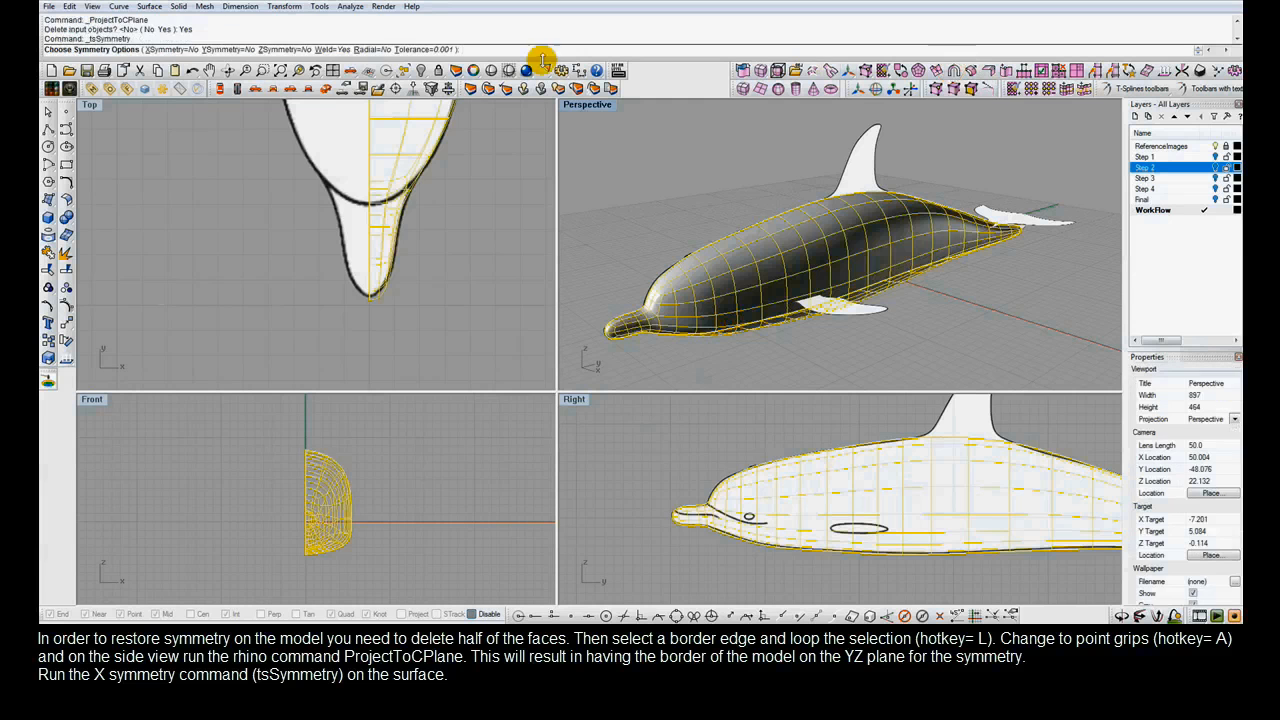
pyautogui.click(172, 49)
pyautogui.rightClick(703, 199)
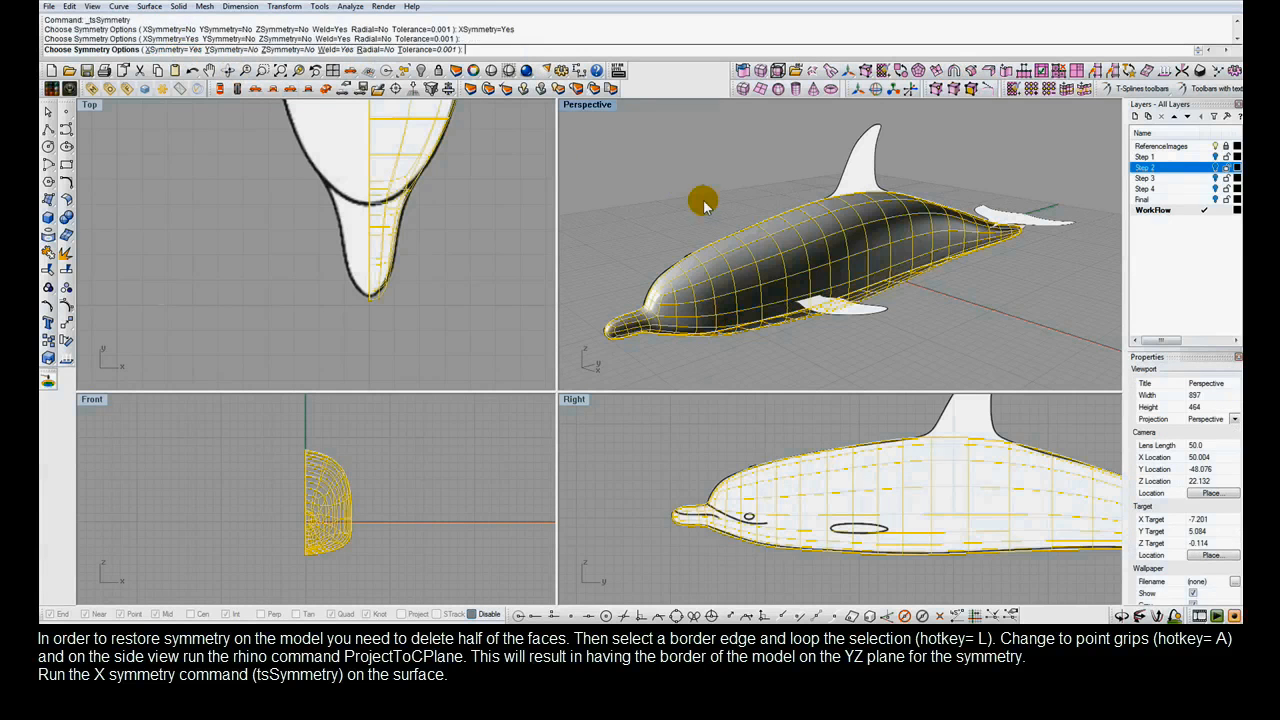
pyautogui.click(703, 199)
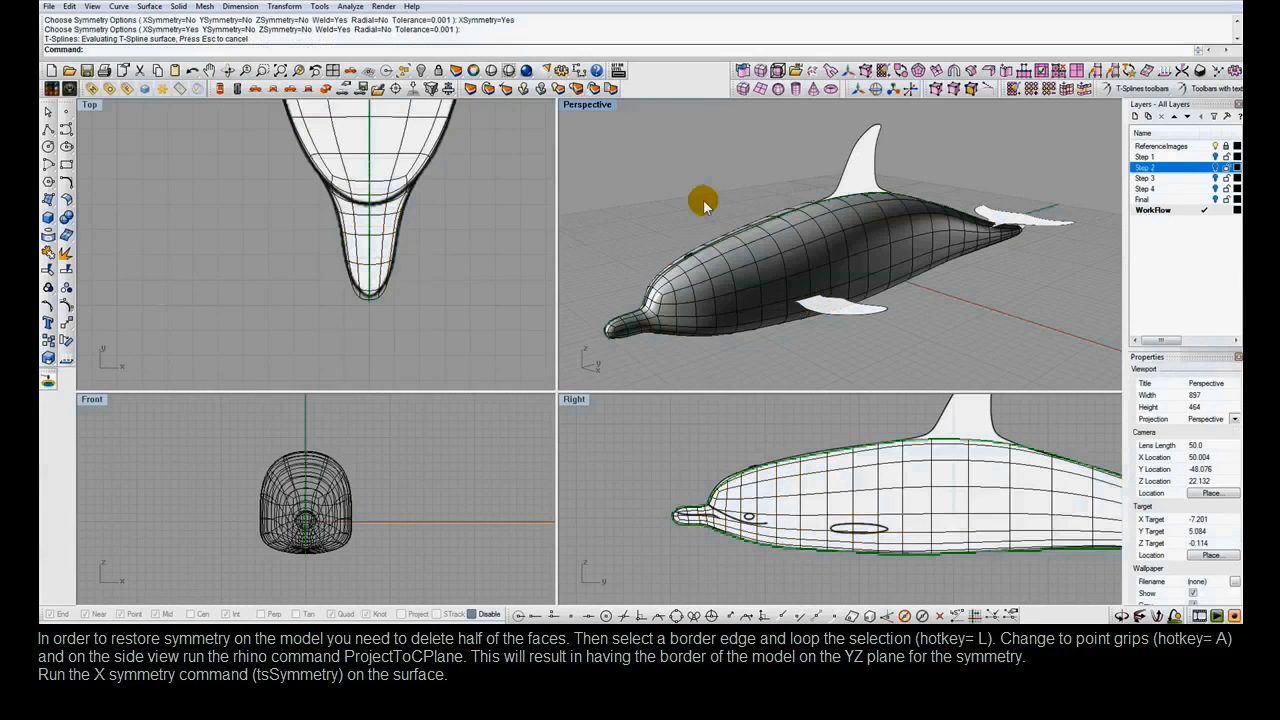
pyautogui.press('Tab')
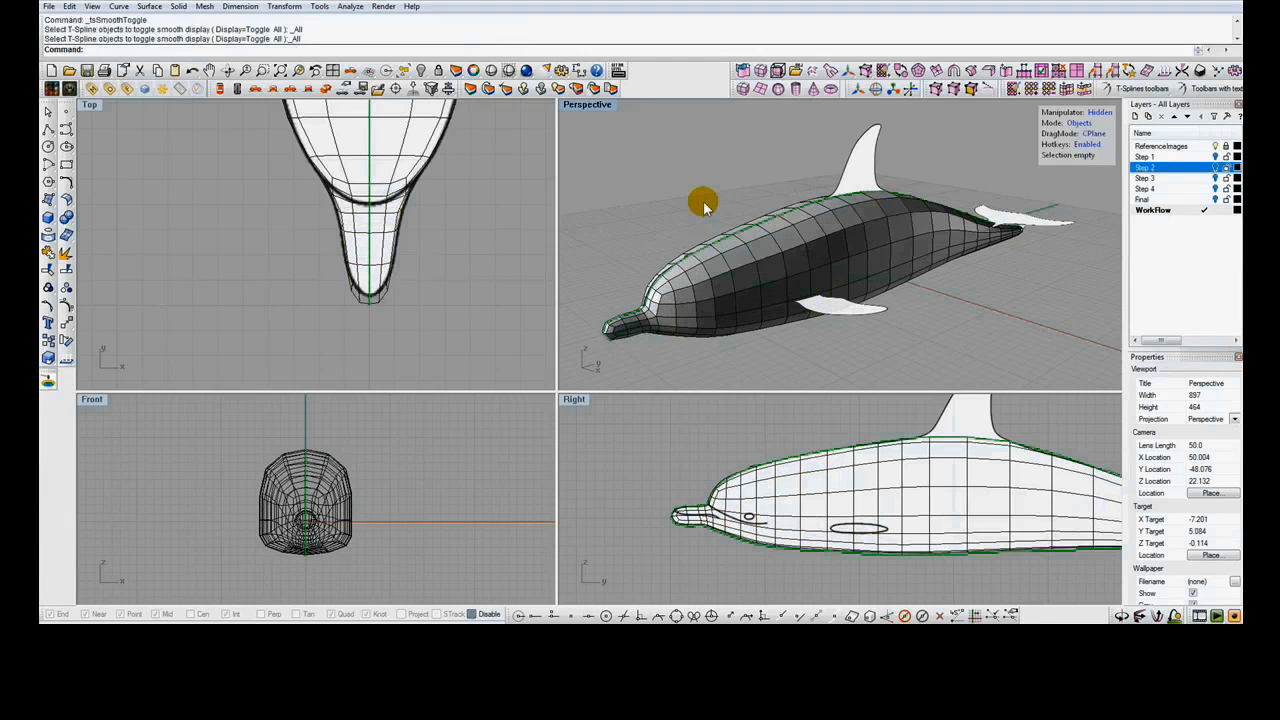
# Save the file and insert a Simple partial isoparm across the row of edges on the side of the head, behind the beak
pyautogui.hotkey('ctrl', 's')
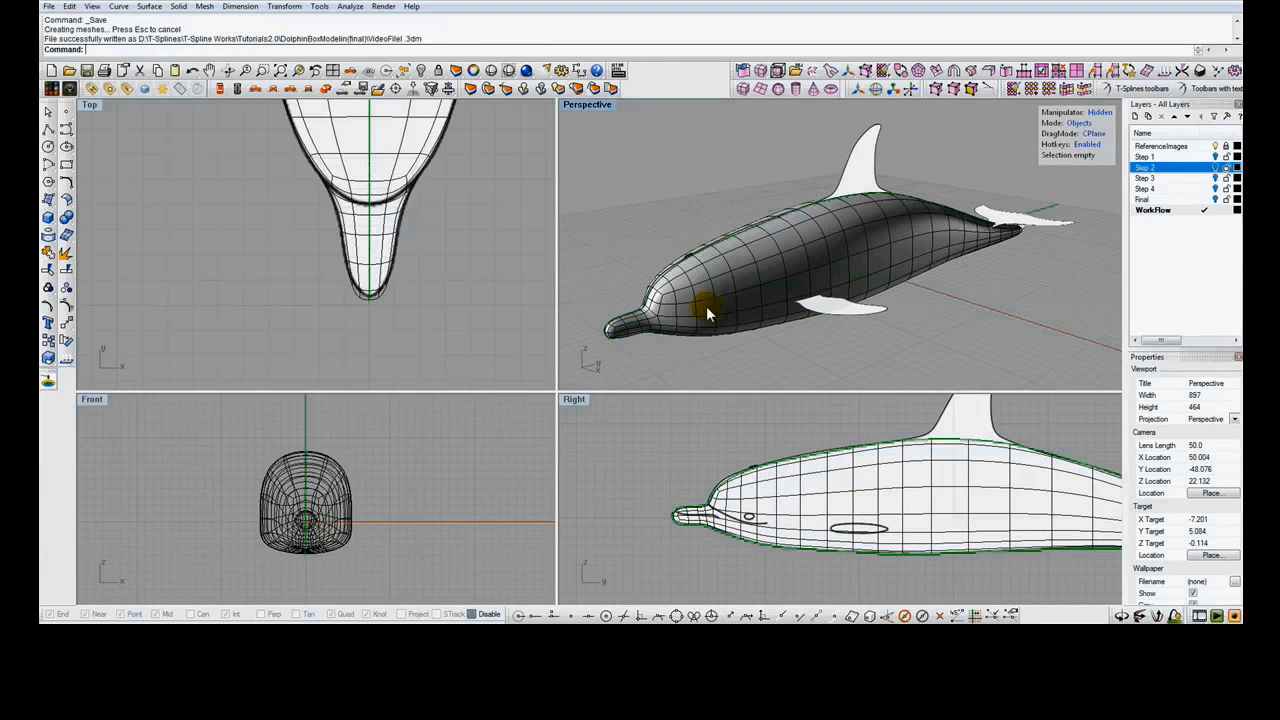
pyautogui.keyDown('shift'); pyautogui.moveTo(704, 311); pyautogui.dragTo(886, 250, button='right'); pyautogui.keyUp('shift')
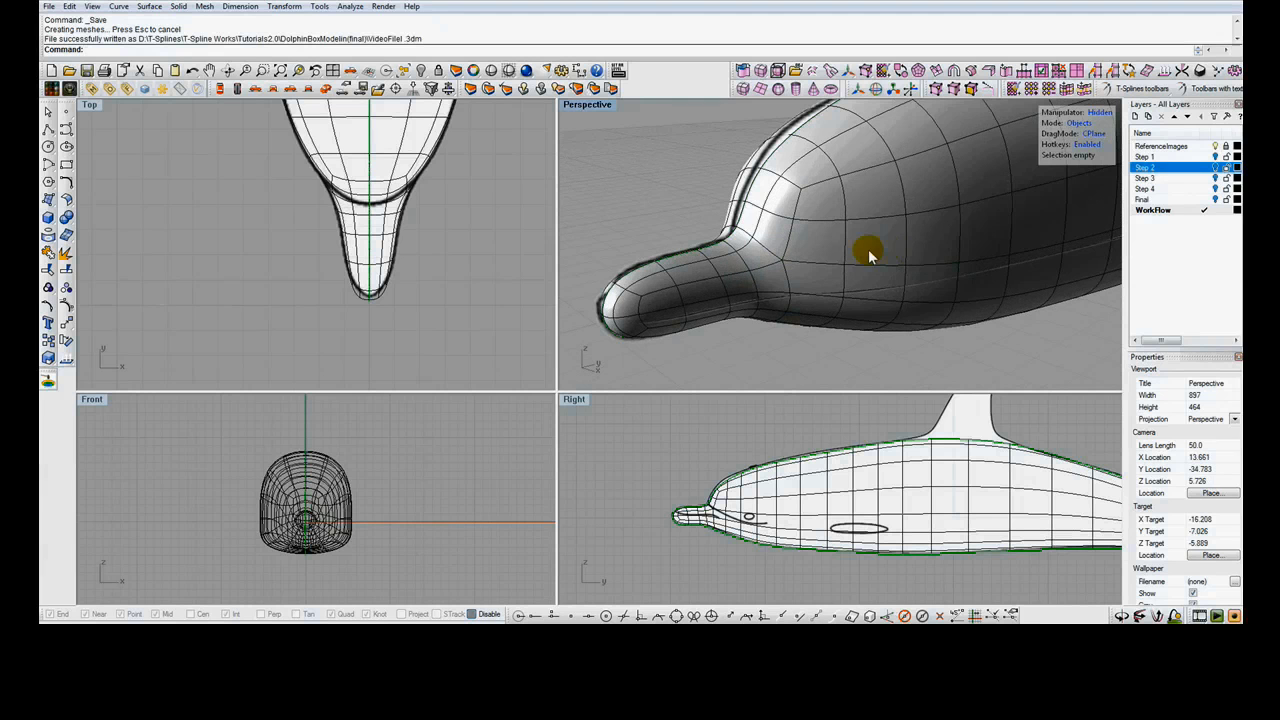
pyautogui.click(751, 214)
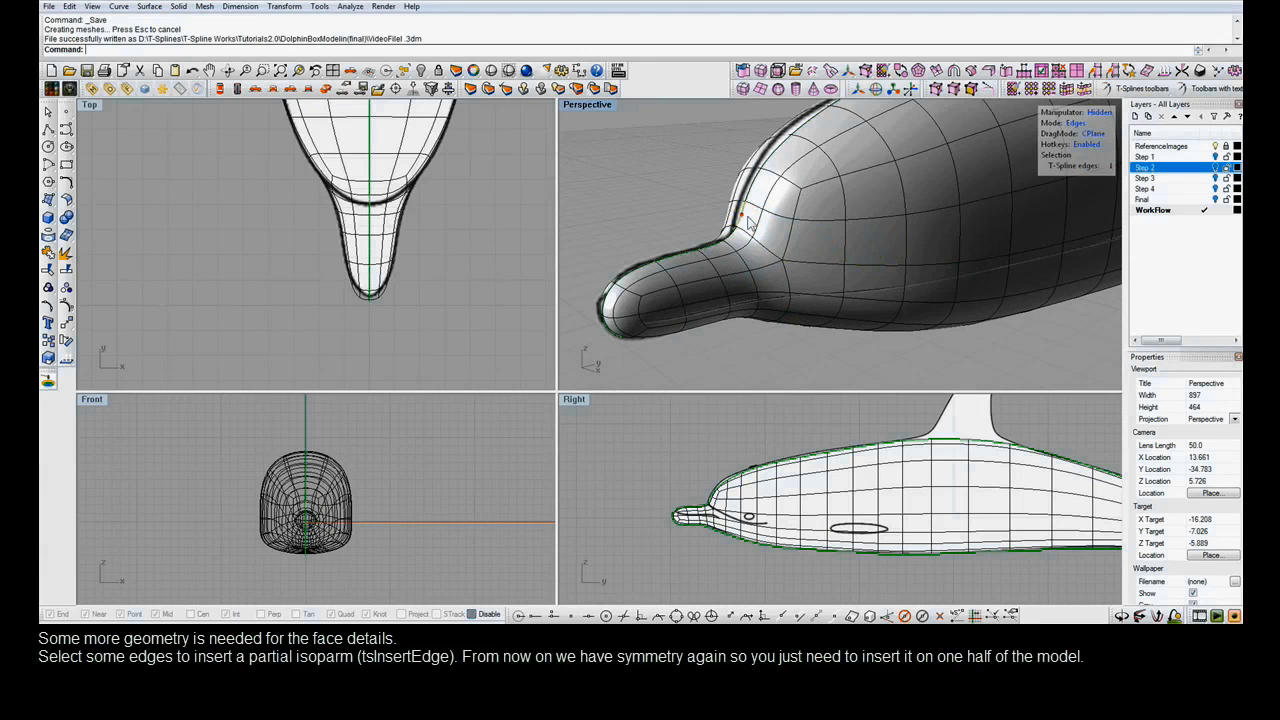
pyautogui.click(789, 246)
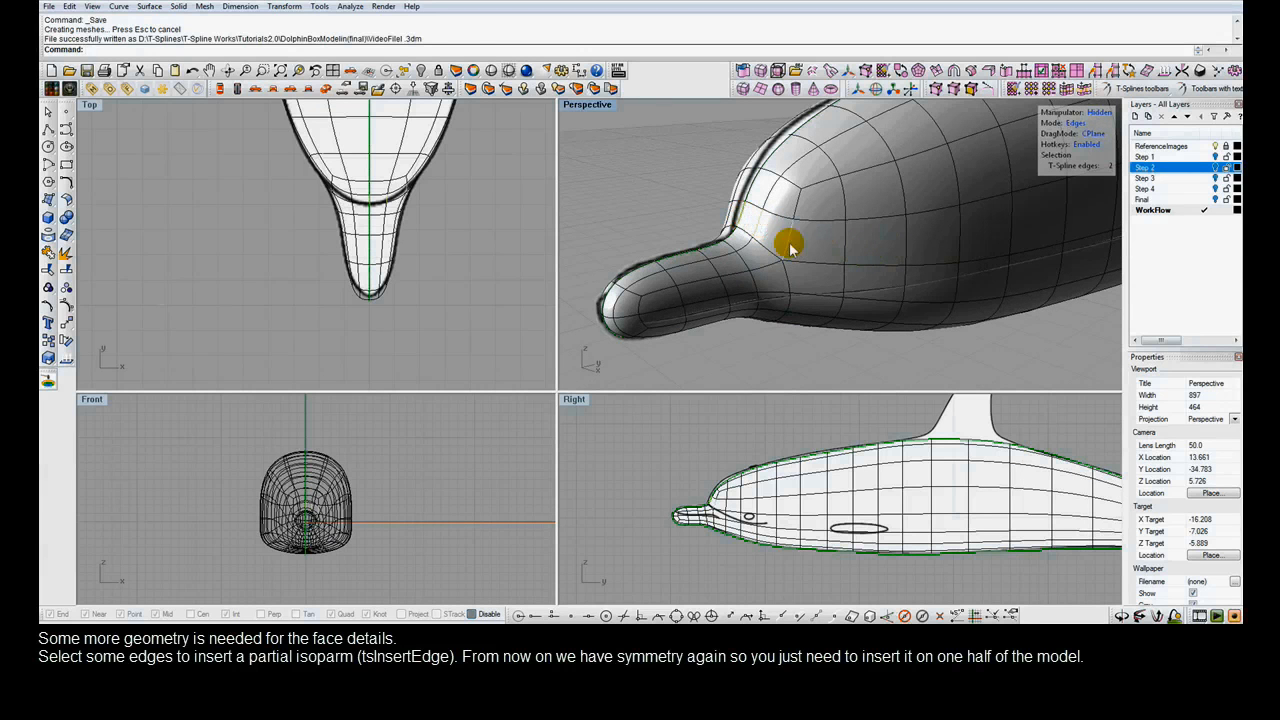
pyautogui.click(906, 259)
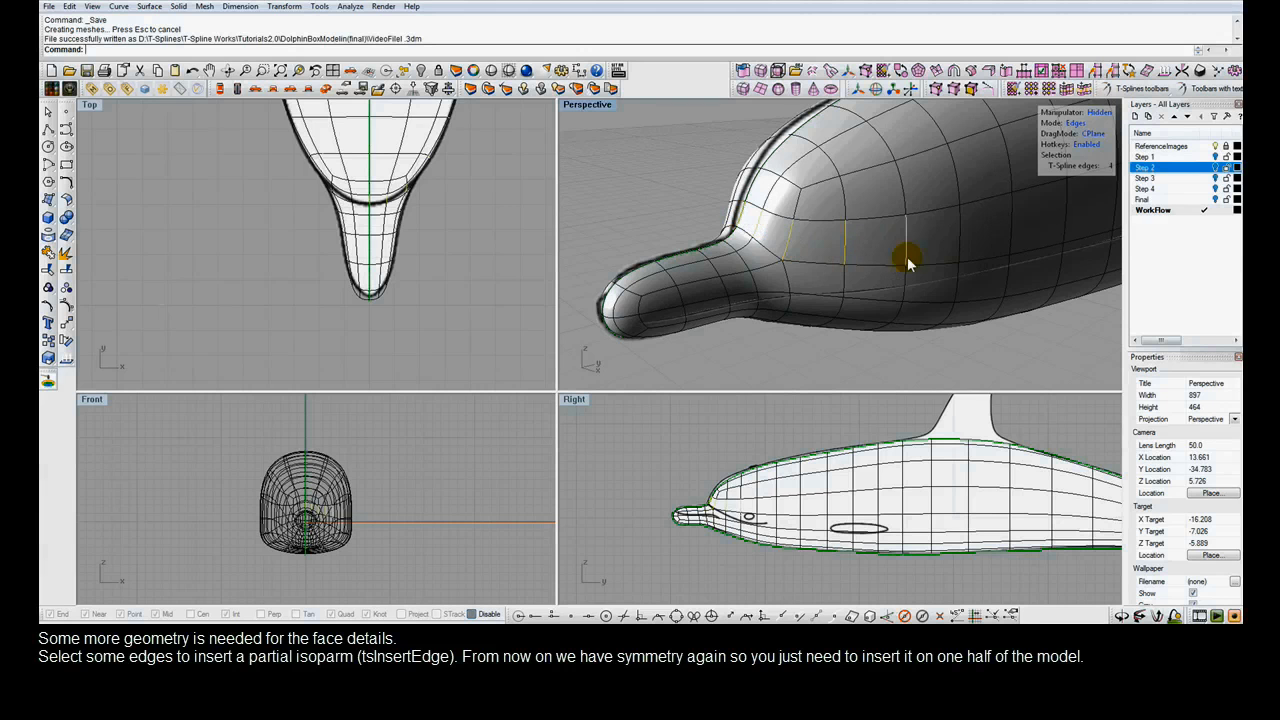
pyautogui.click(1008, 70)
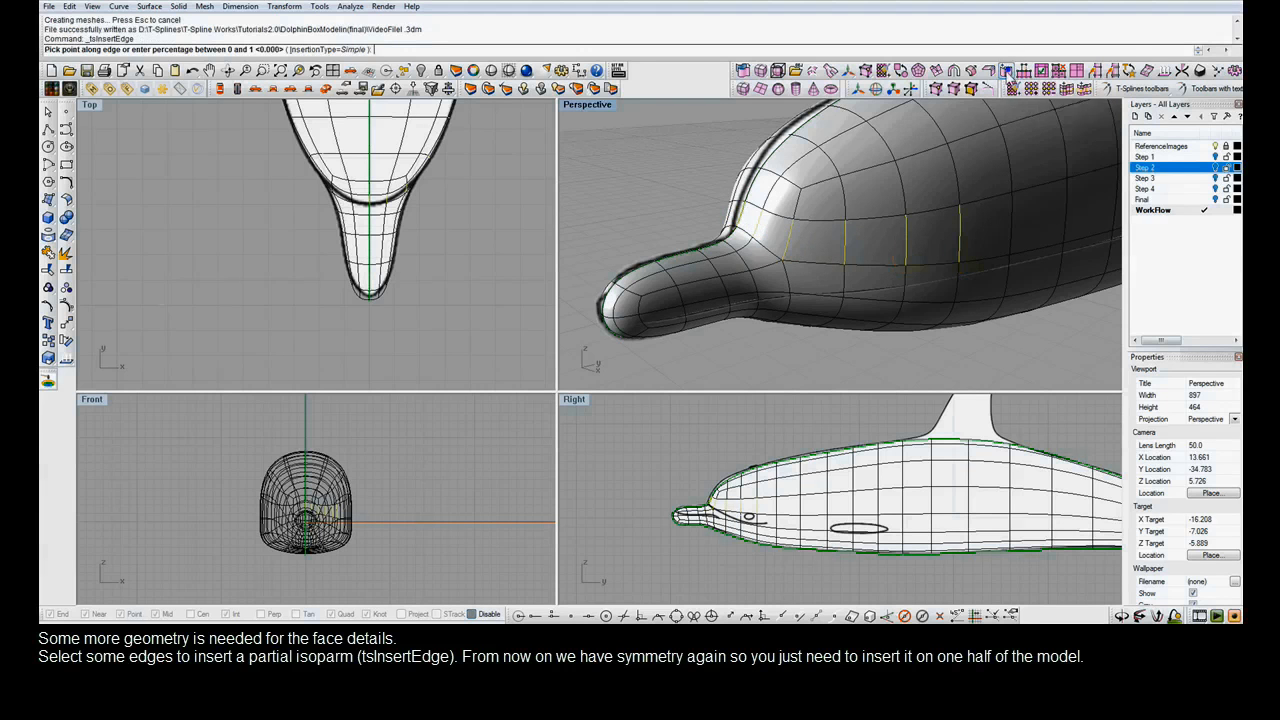
pyautogui.click(959, 248)
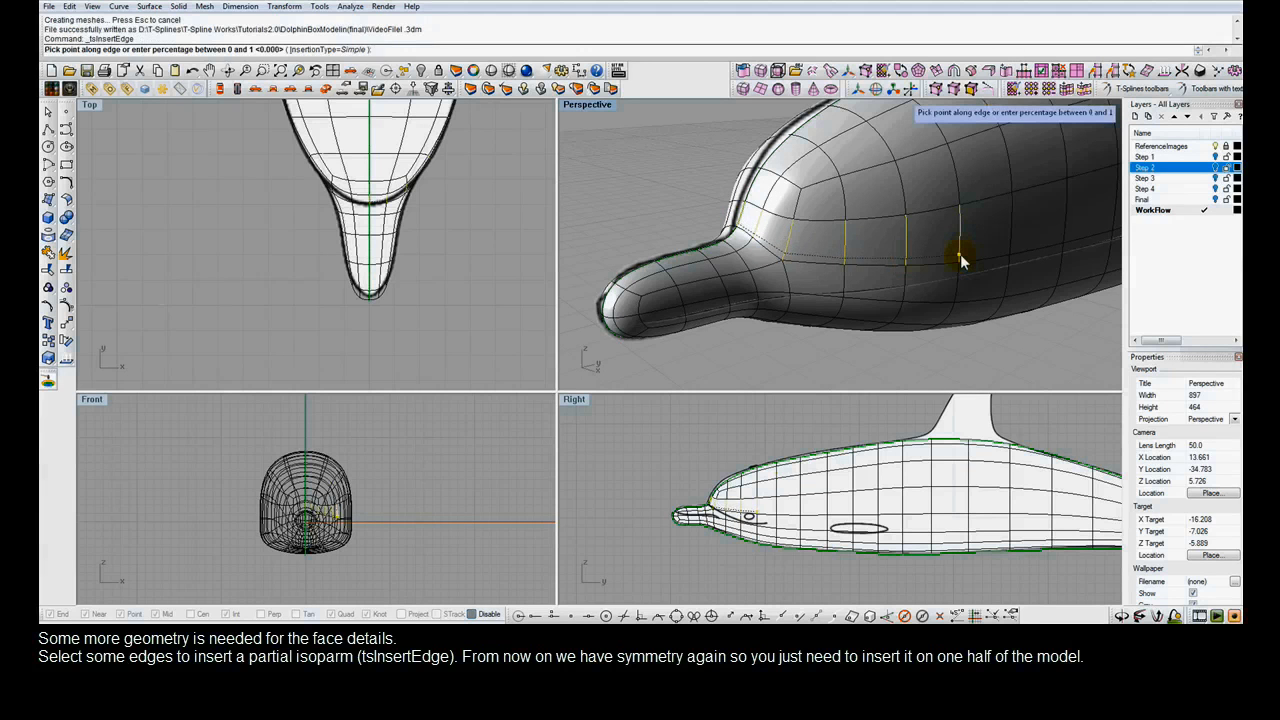
pyautogui.click(959, 258)
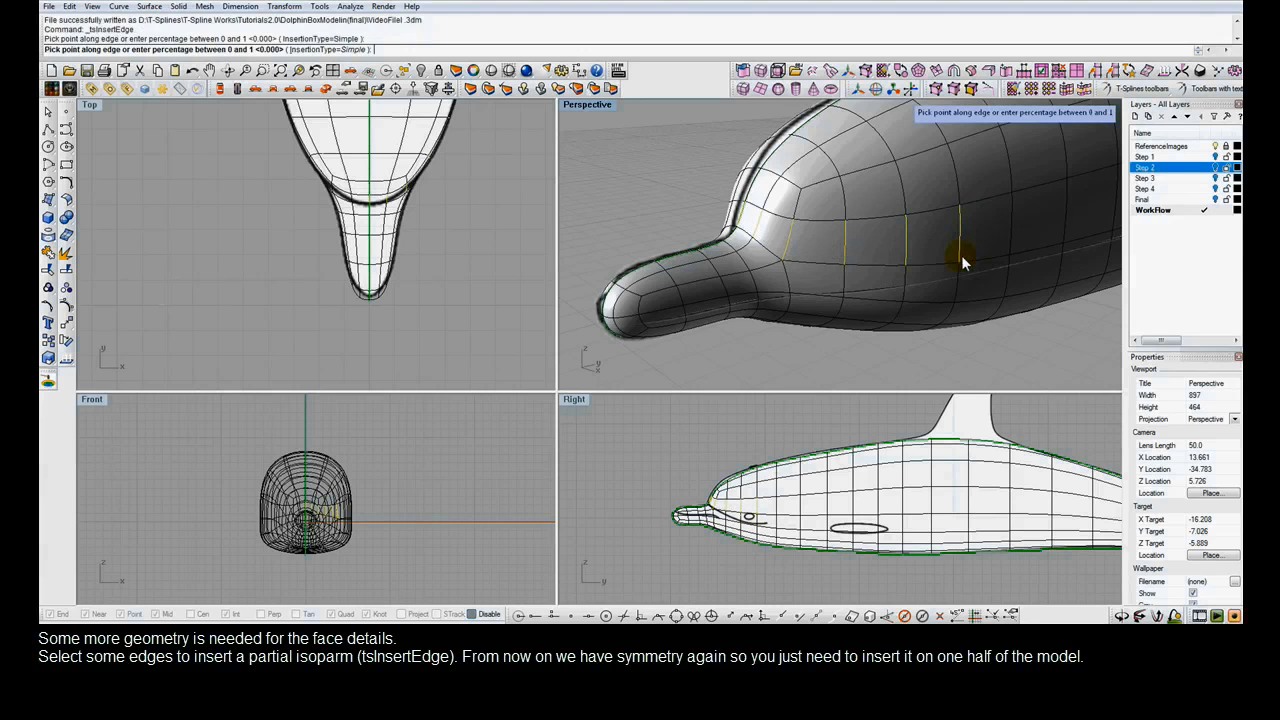
pyautogui.press('Return')
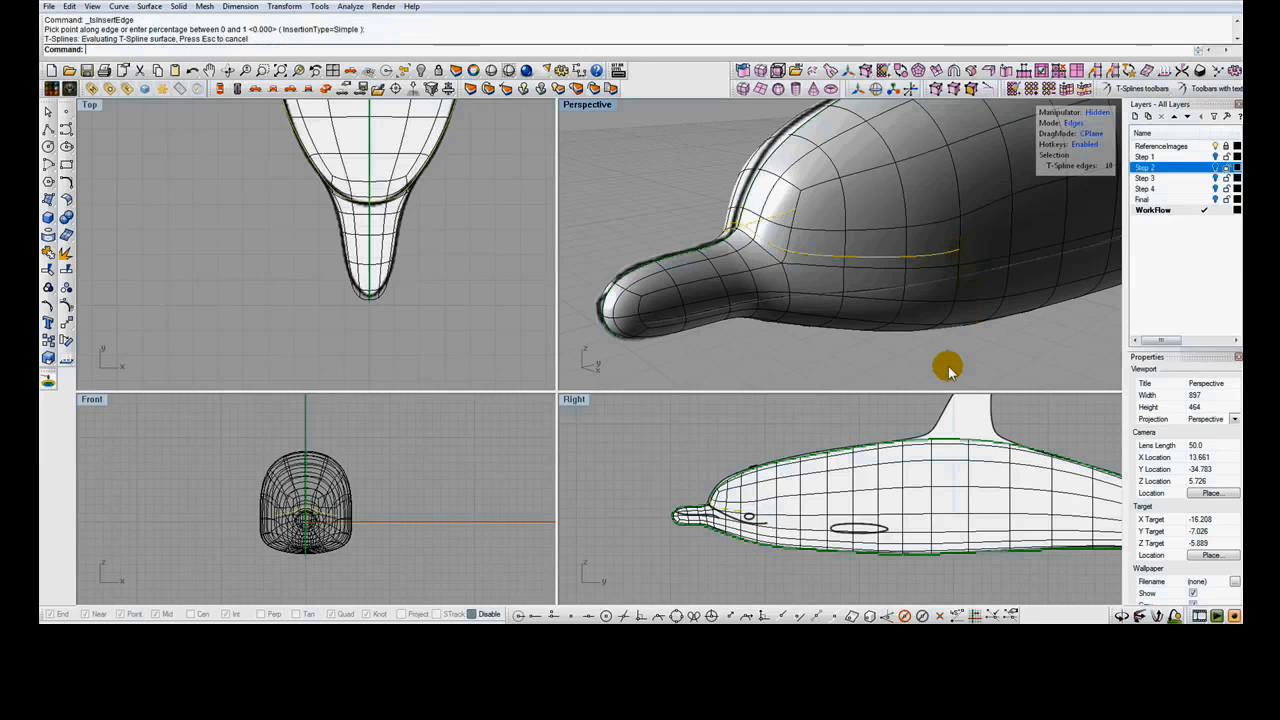
# Deselect the rearmost edges of the new head isoparm and scale the remaining front edges along X
pyautogui.keyDown('ctrl'); pyautogui.moveTo(952, 368); pyautogui.dragTo(928, 230); pyautogui.keyUp('ctrl')
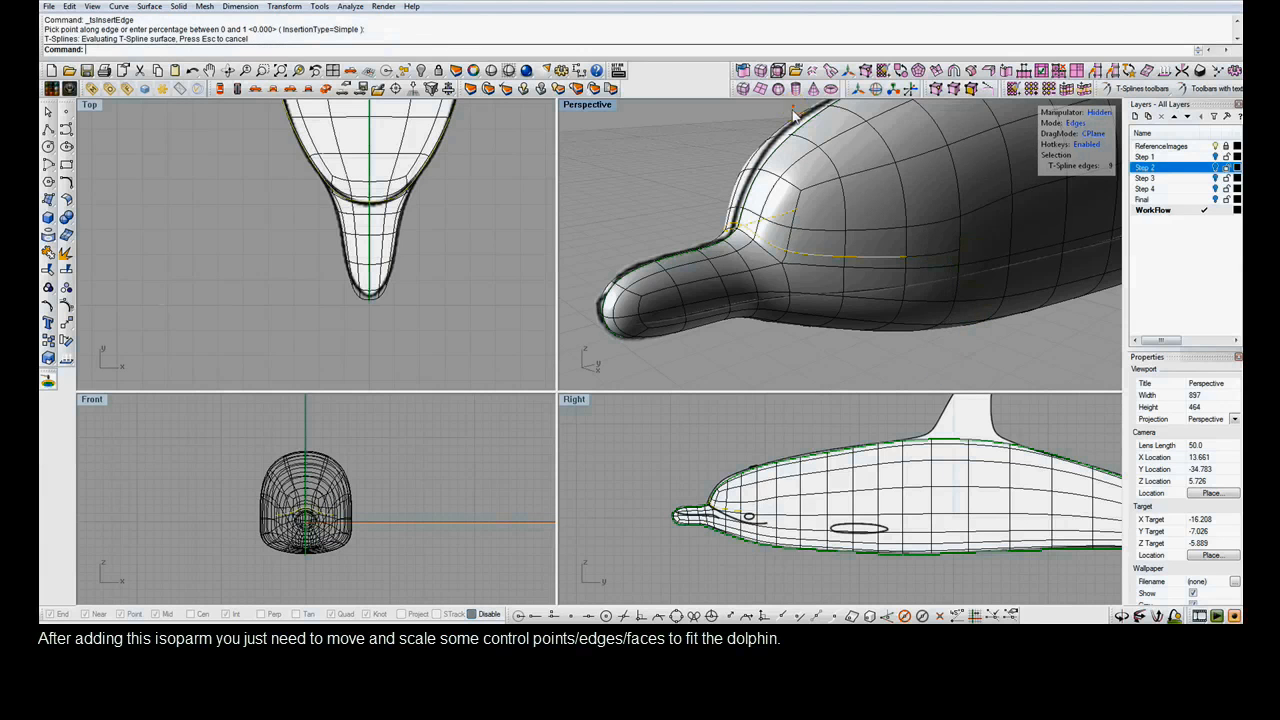
pyautogui.click(784, 226)
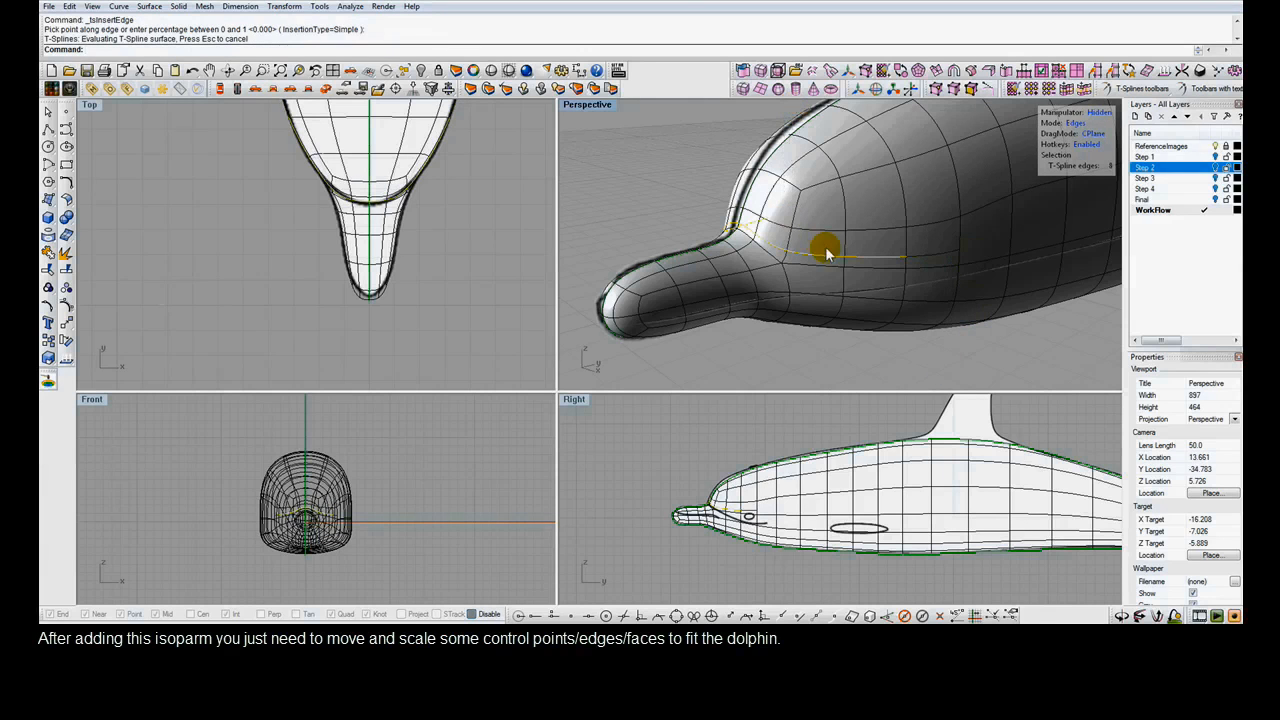
pyautogui.press('r')
pyautogui.click(829, 246)
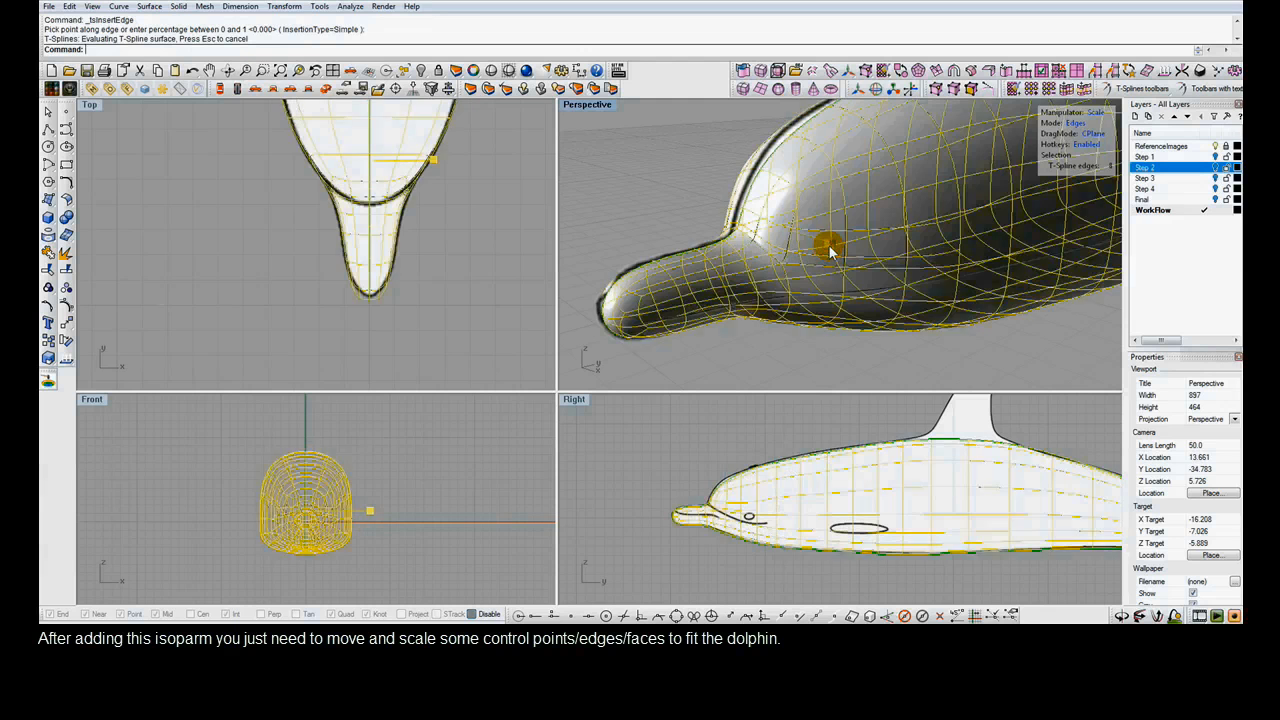
# Translate the isoparm edges at the beak-forehead junction in the side view to fit the crease in the reference outline
pyautogui.click(773, 451)
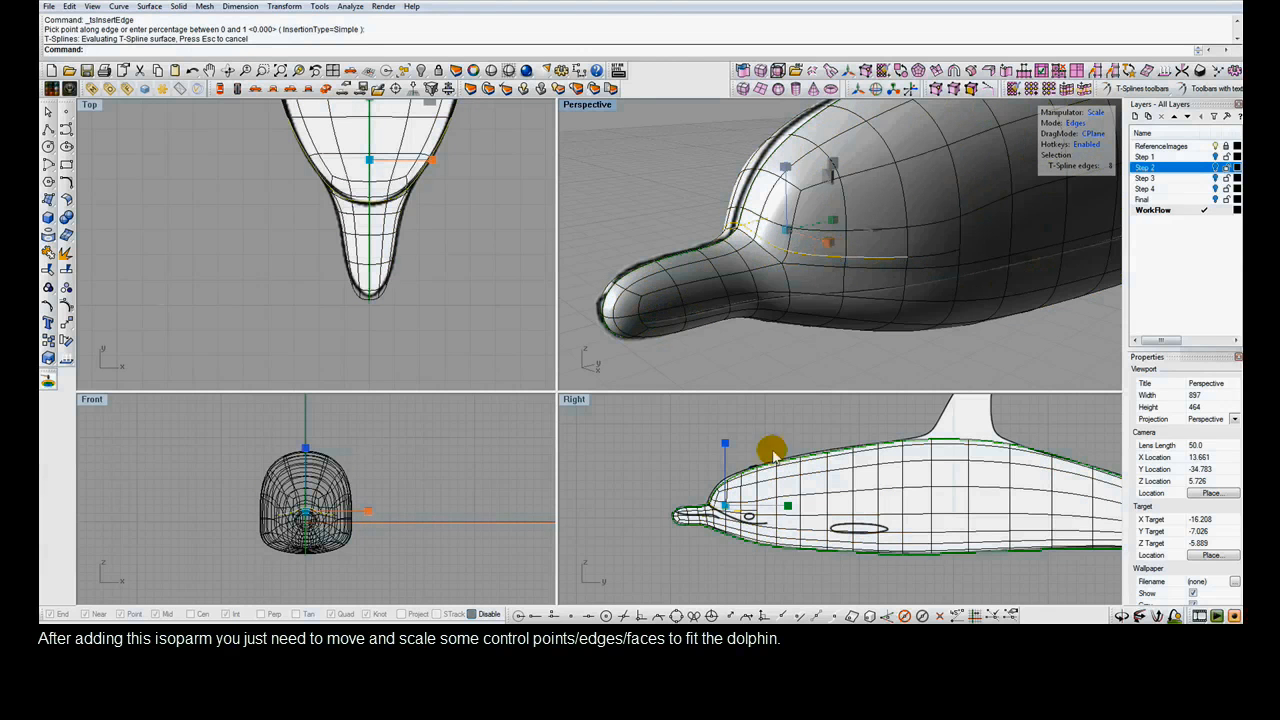
pyautogui.moveTo(712, 561); pyautogui.dragTo(931, 426, button='right')
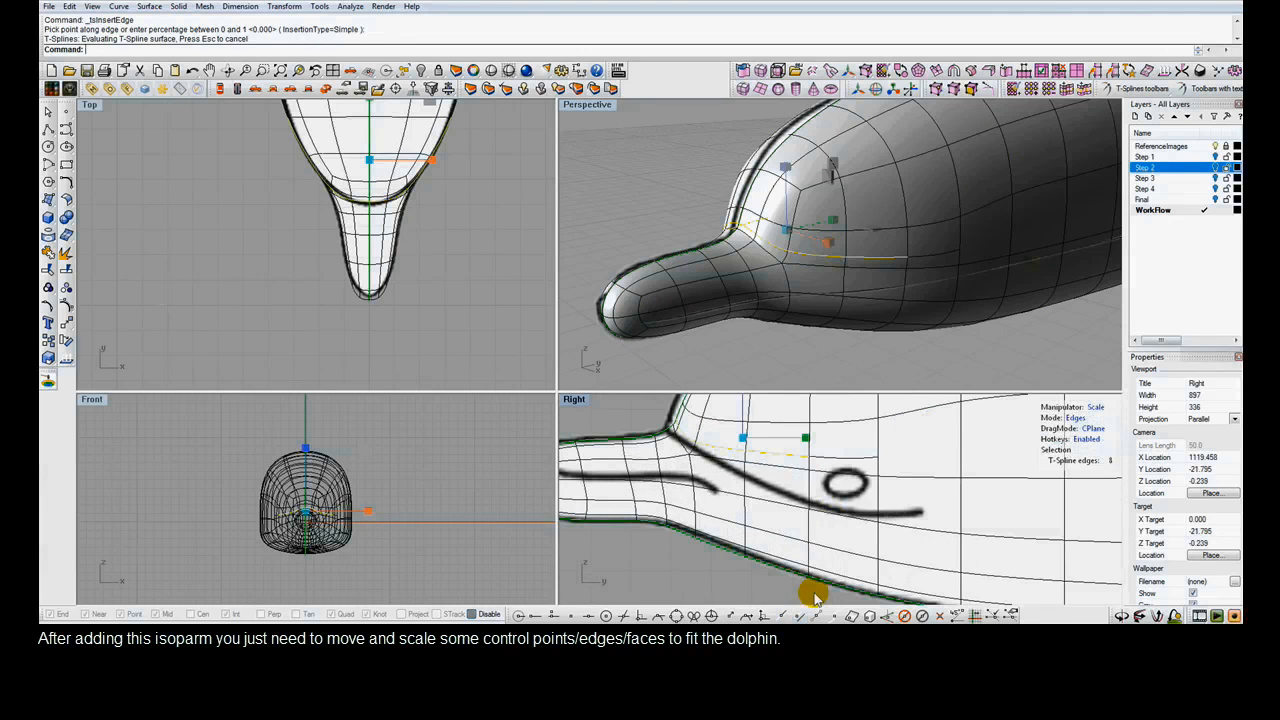
pyautogui.click(727, 433)
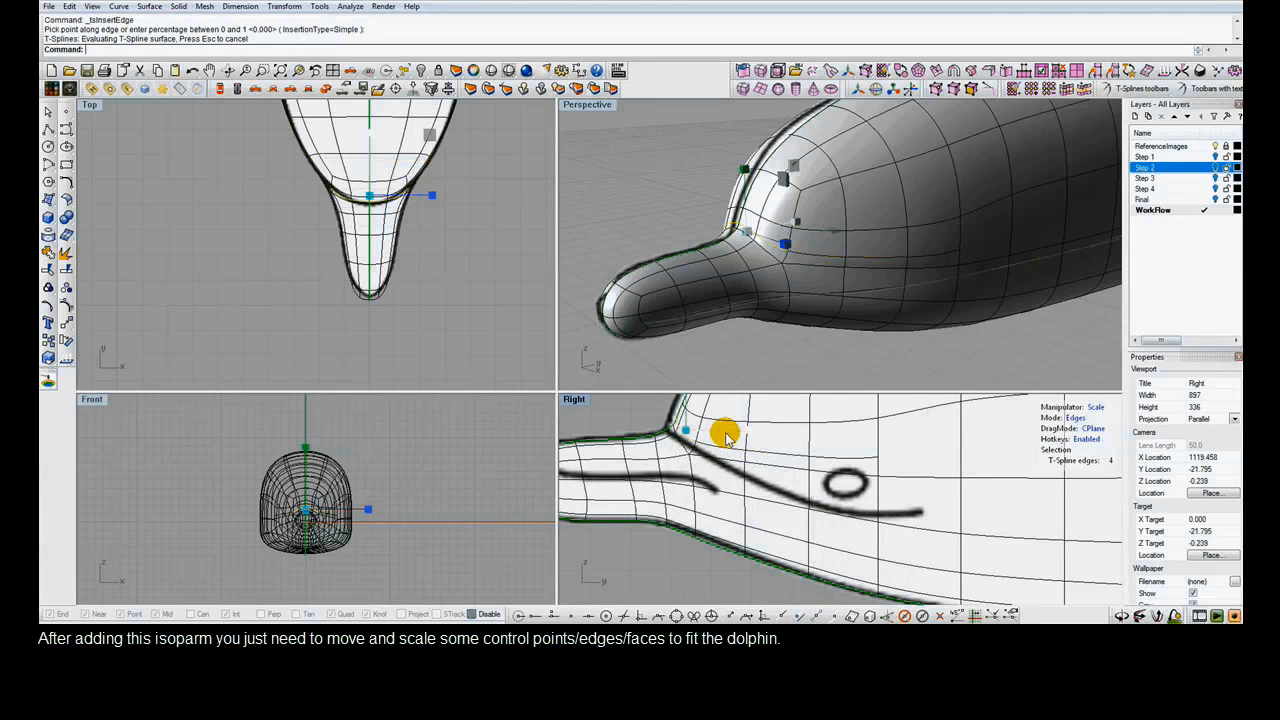
pyautogui.moveTo(726, 437); pyautogui.dragTo(736, 502, button='right')
pyautogui.press('w')
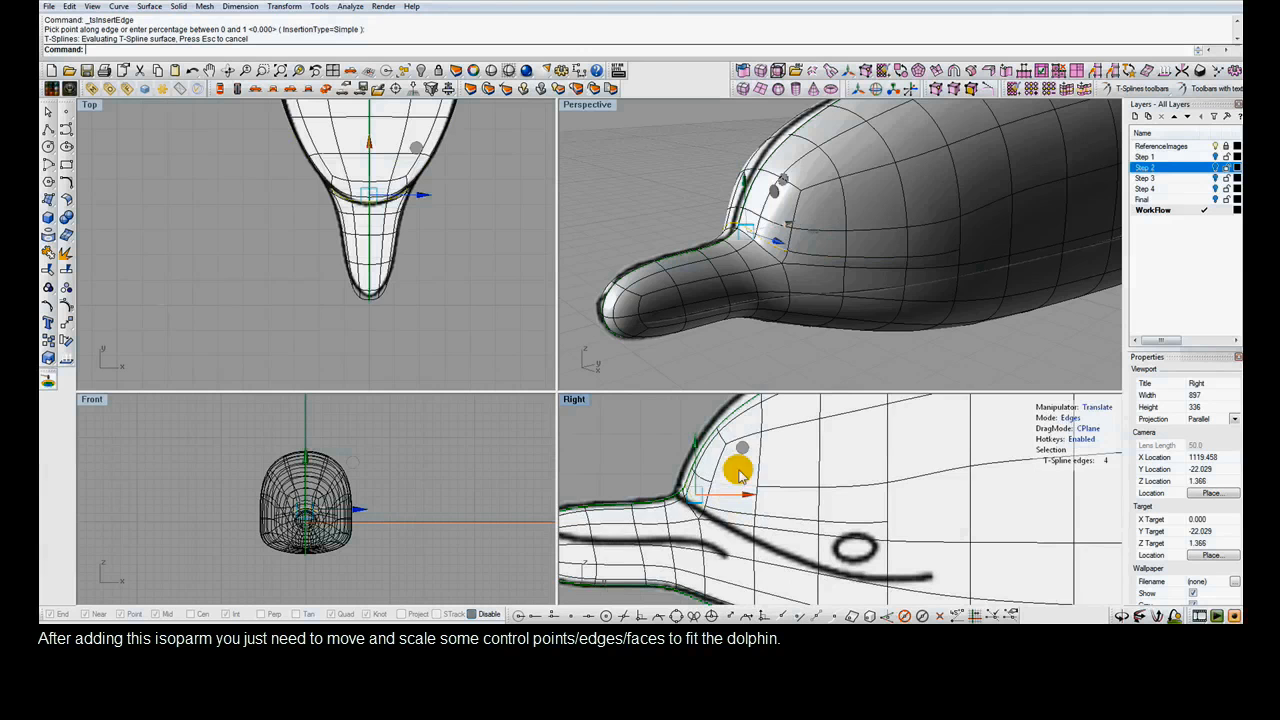
pyautogui.click(739, 453)
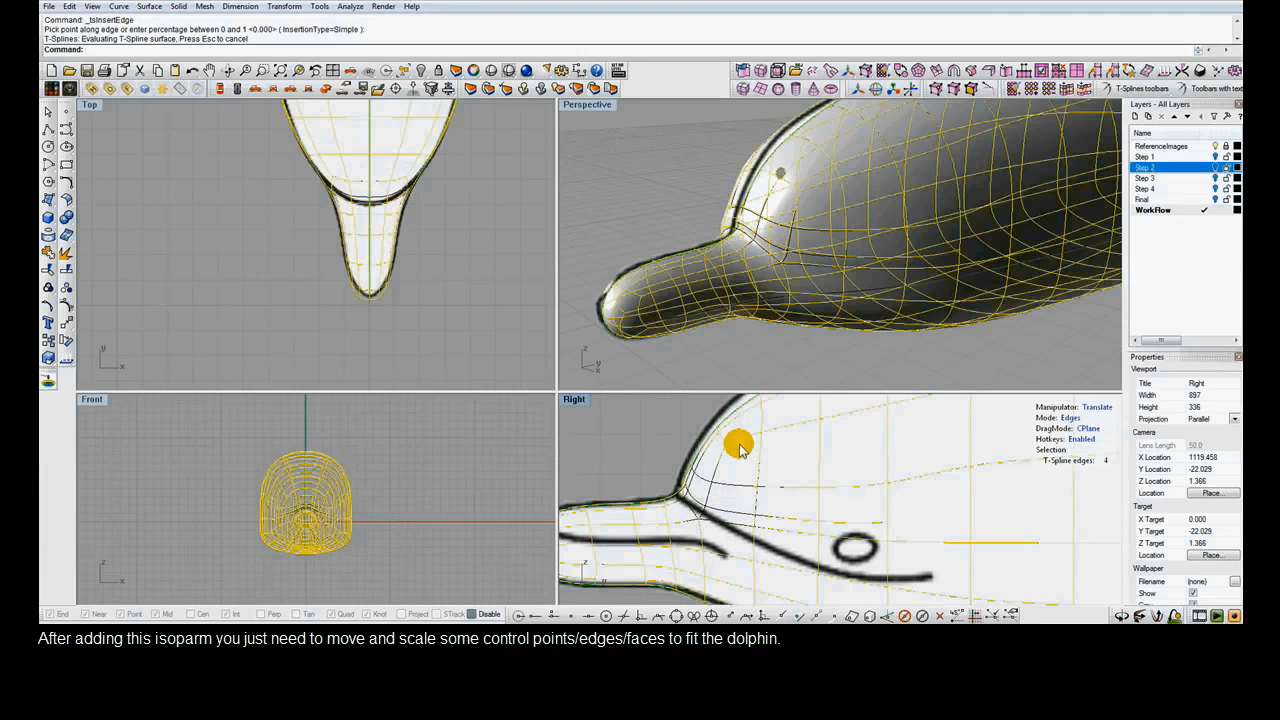
pyautogui.click(739, 447)
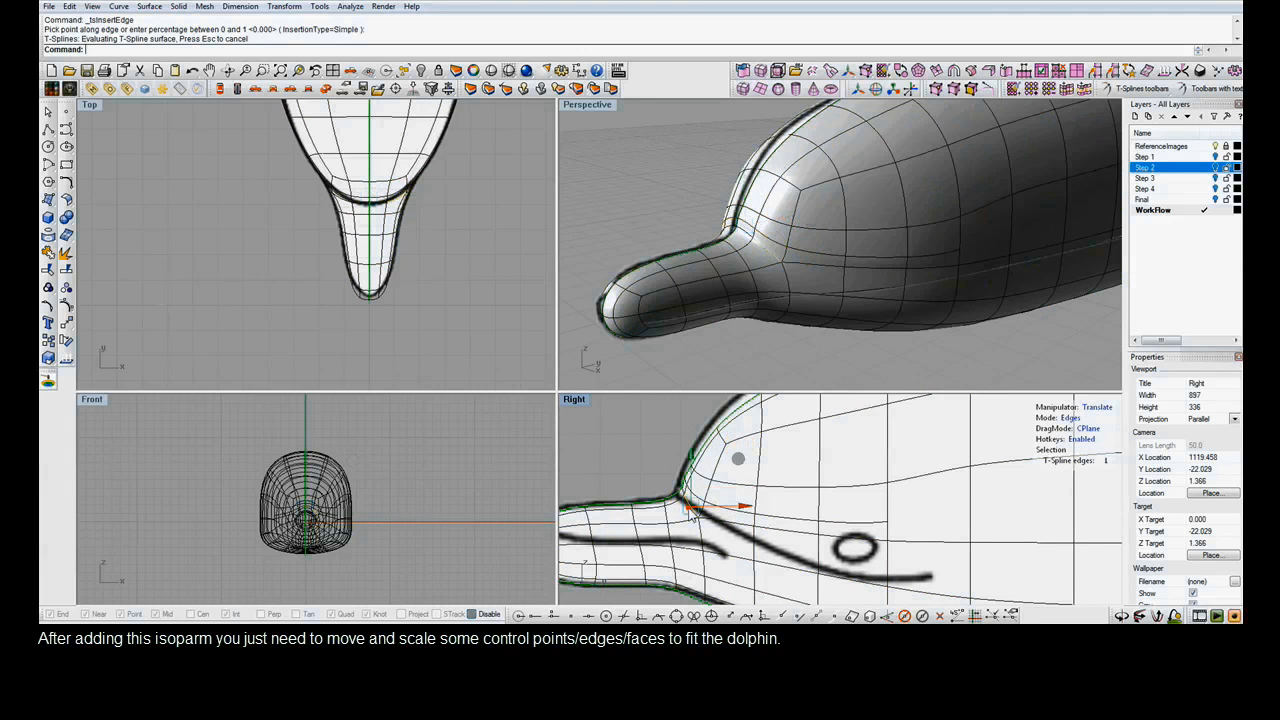
pyautogui.click(691, 503)
pyautogui.click(733, 459)
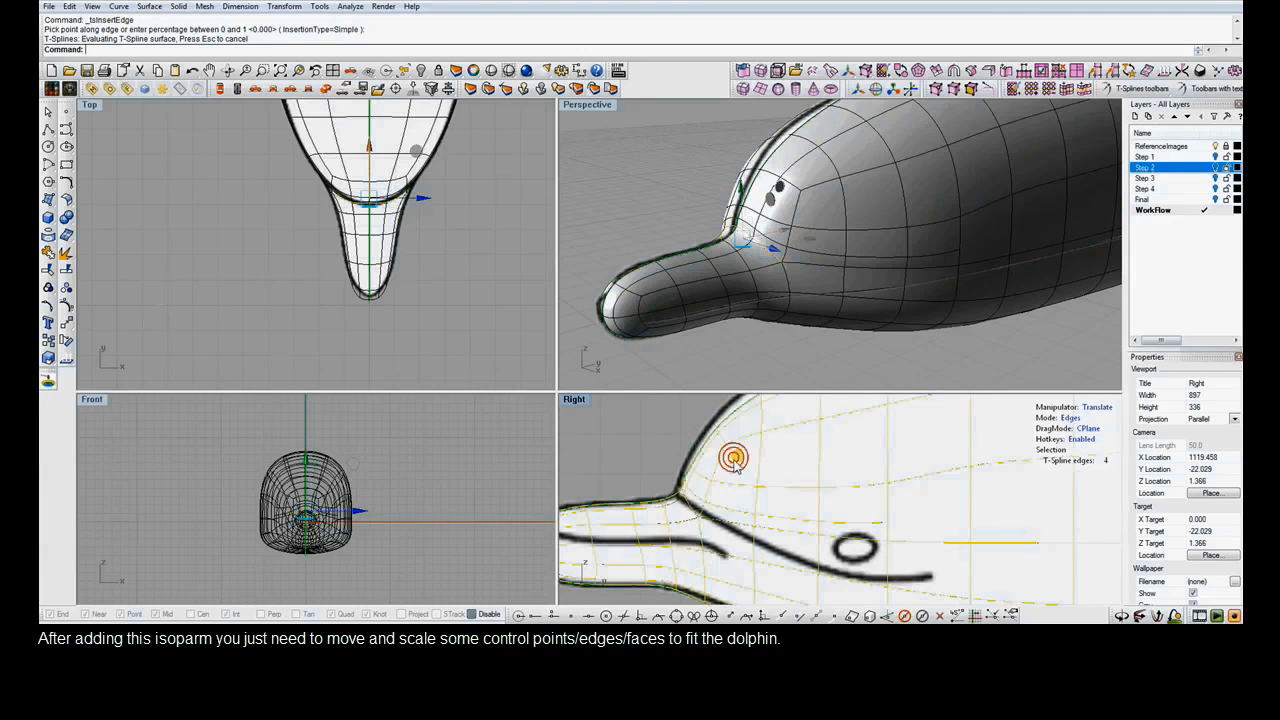
pyautogui.click(734, 463)
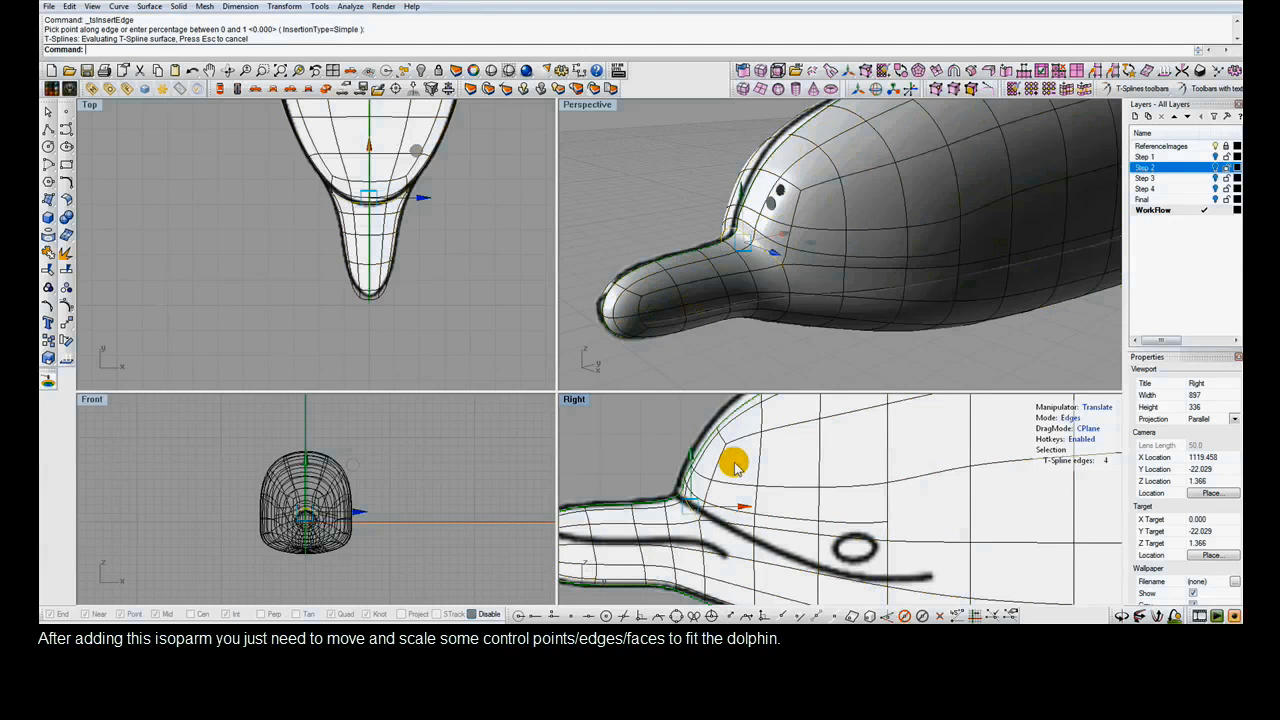
# Select the 12 vertices of the isoparm rows around the eye in the side view and move them straight down toward the face line
pyautogui.press('a')
pyautogui.click(788, 500)
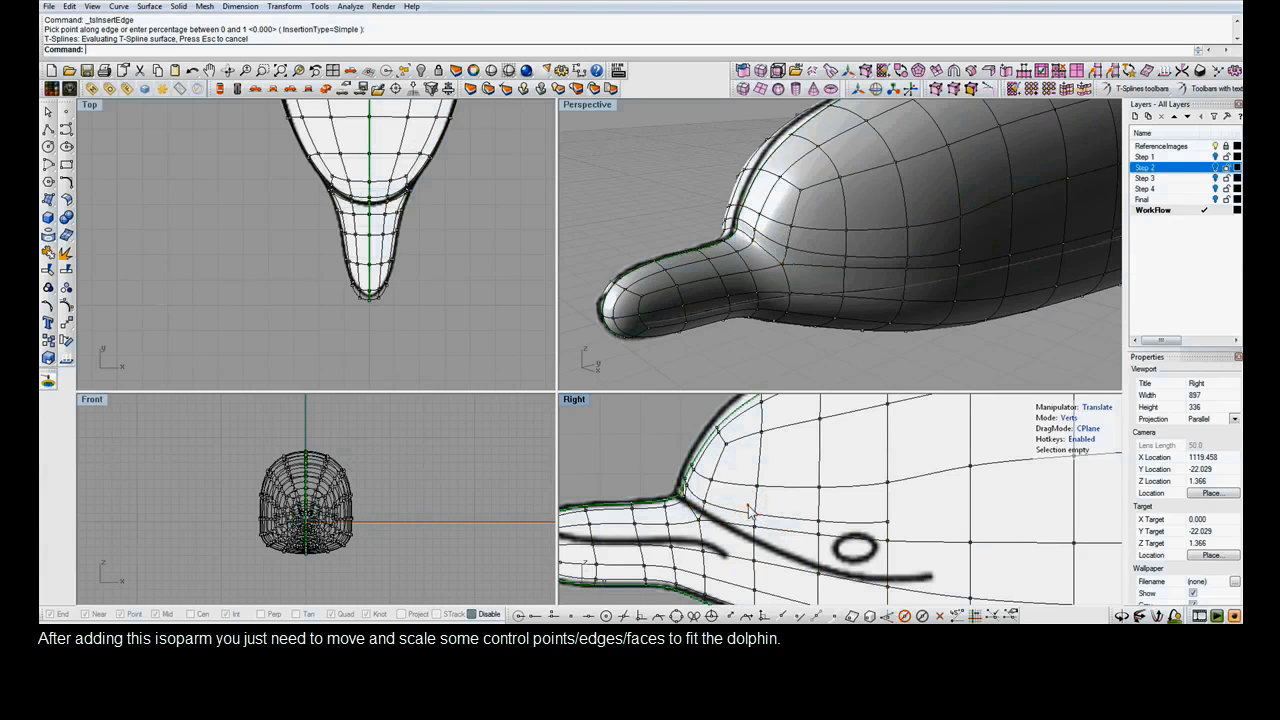
pyautogui.moveTo(751, 512); pyautogui.dragTo(903, 545)
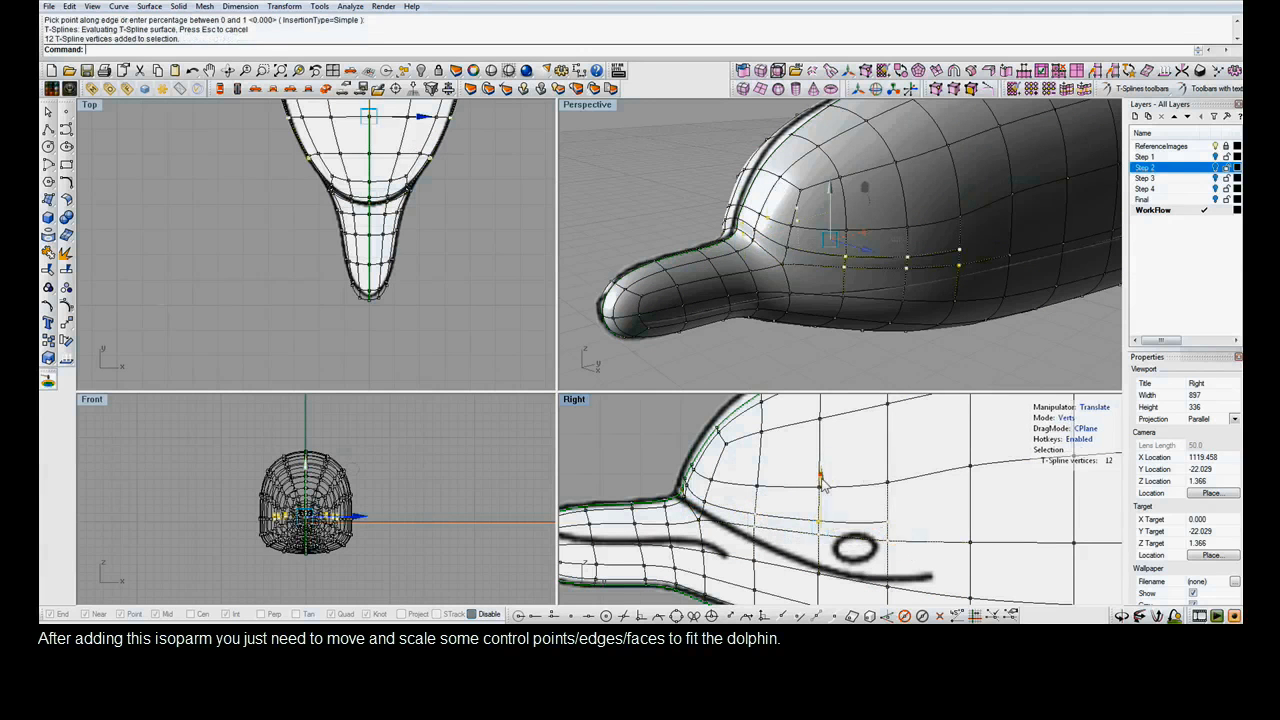
pyautogui.moveTo(822, 484); pyautogui.dragTo(823, 509)
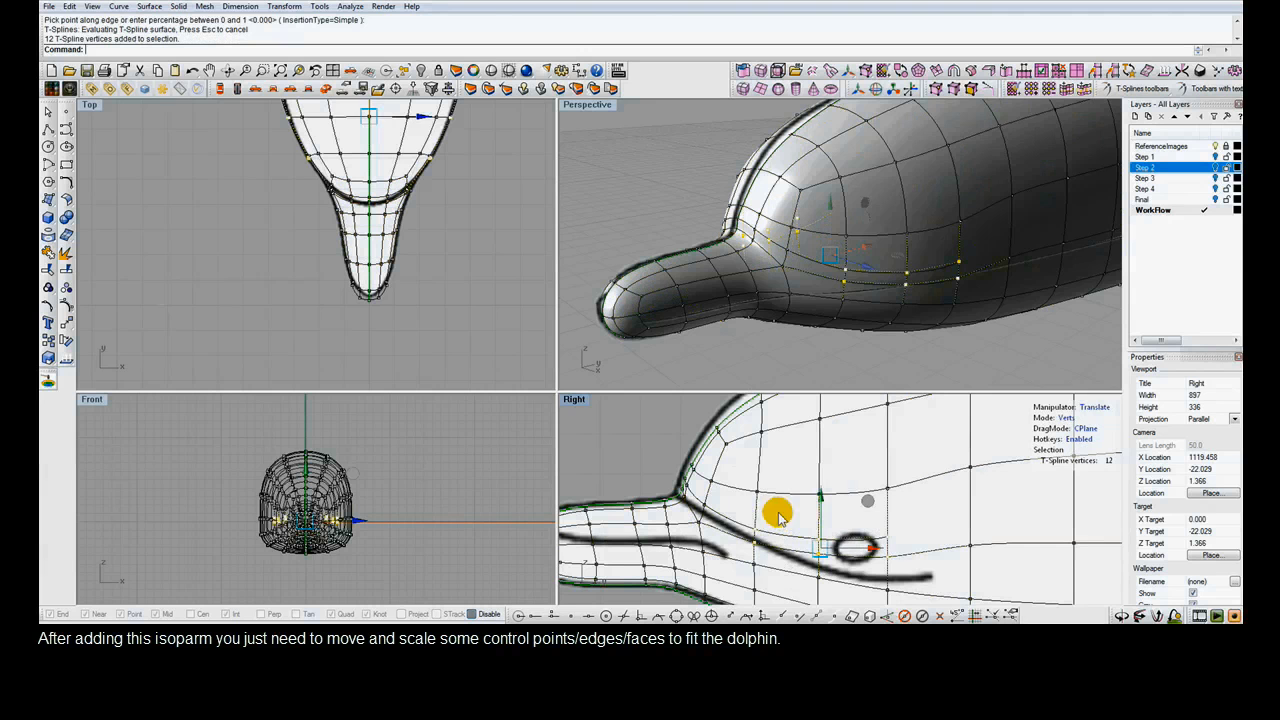
# Lower the rear eight of these vertices slightly, excluding the front ones, and raise only their upper row around the eye
pyautogui.keyDown('ctrl'); pyautogui.moveTo(739, 581); pyautogui.dragTo(739, 581); pyautogui.keyUp('ctrl')
pyautogui.moveTo(853, 496); pyautogui.dragTo(855, 505)
pyautogui.click(808, 551)
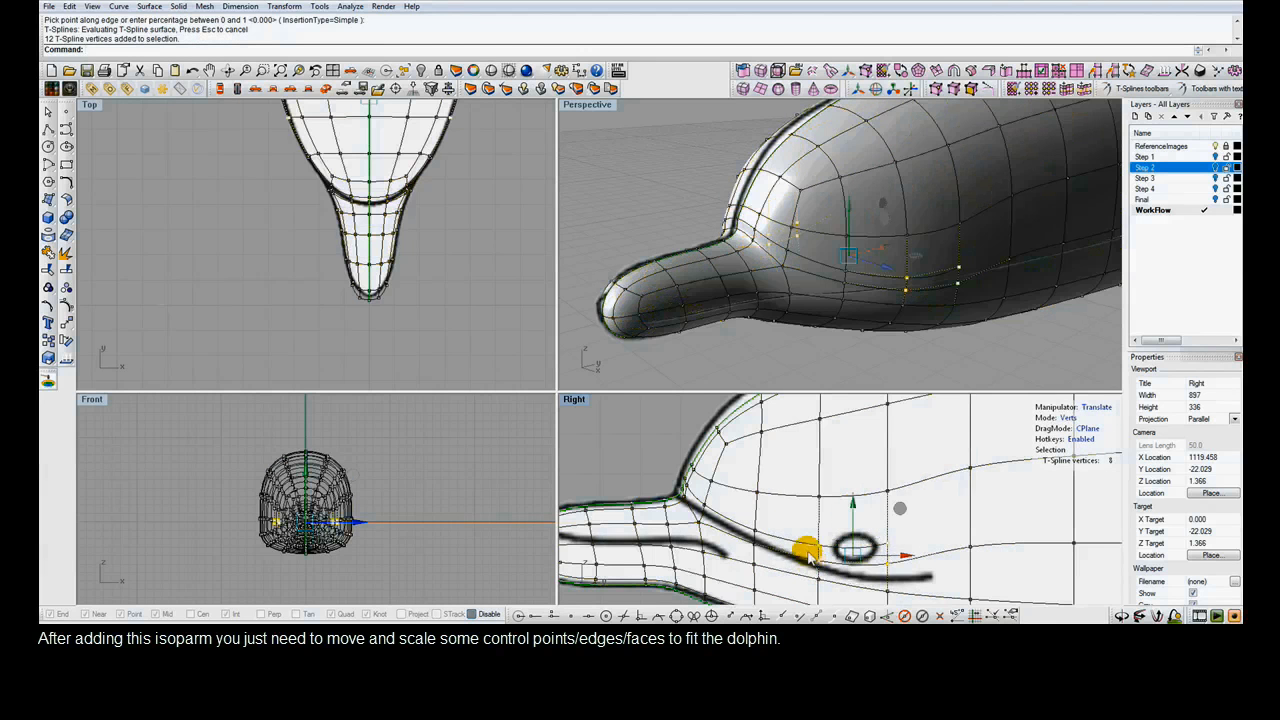
pyautogui.click(853, 496)
pyautogui.moveTo(854, 497); pyautogui.dragTo(853, 494)
# Clear the vertex selection, preview the perspective view shaded without wires, and save the file
pyautogui.click(674, 178)
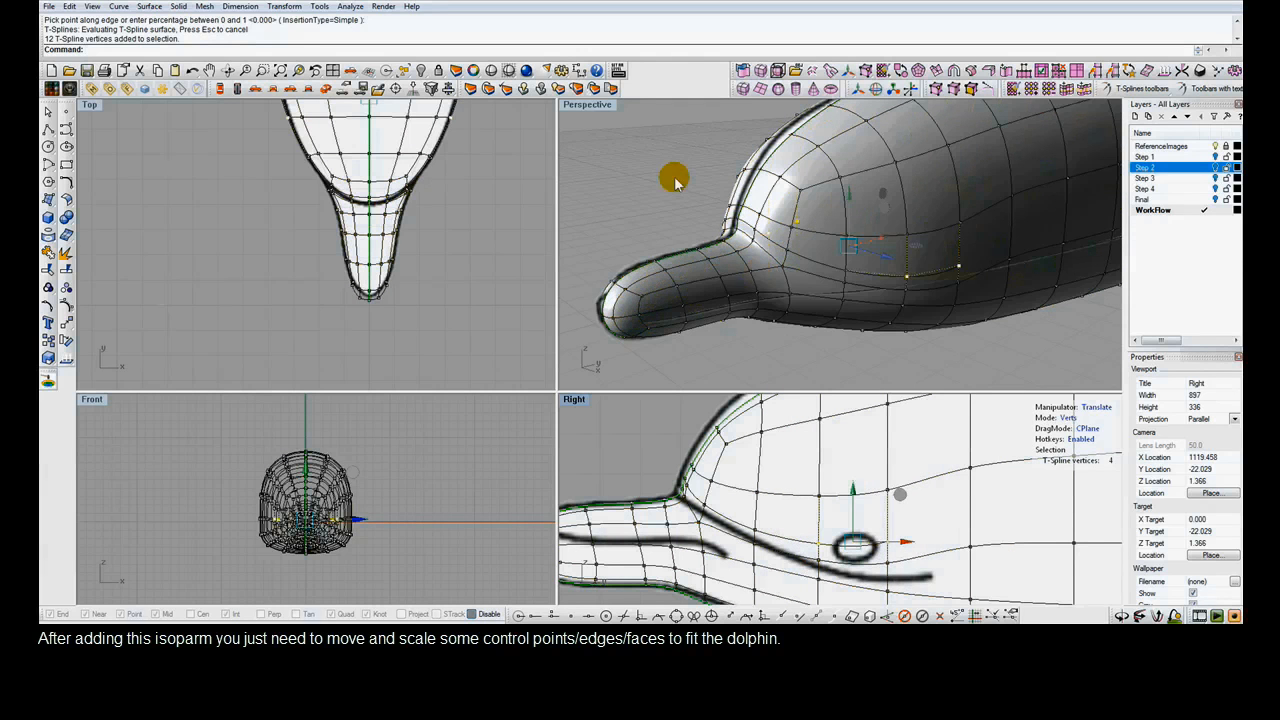
pyautogui.press('Escape')
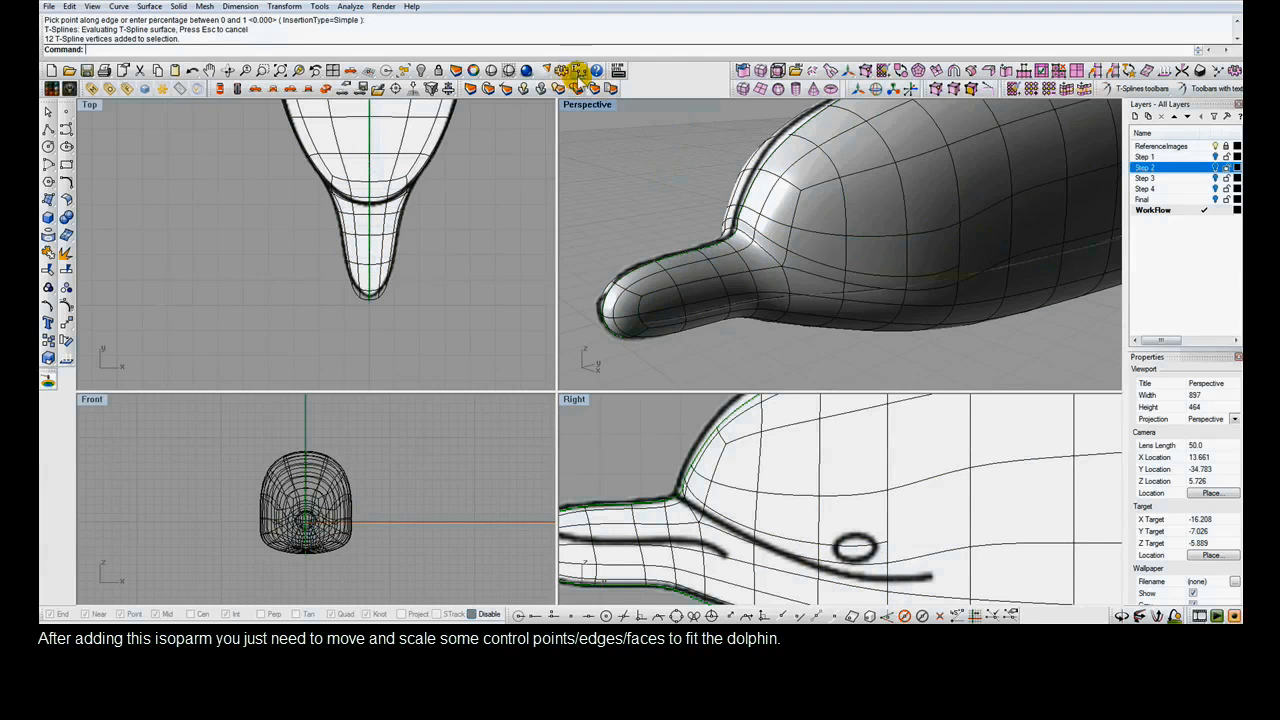
pyautogui.click(491, 71)
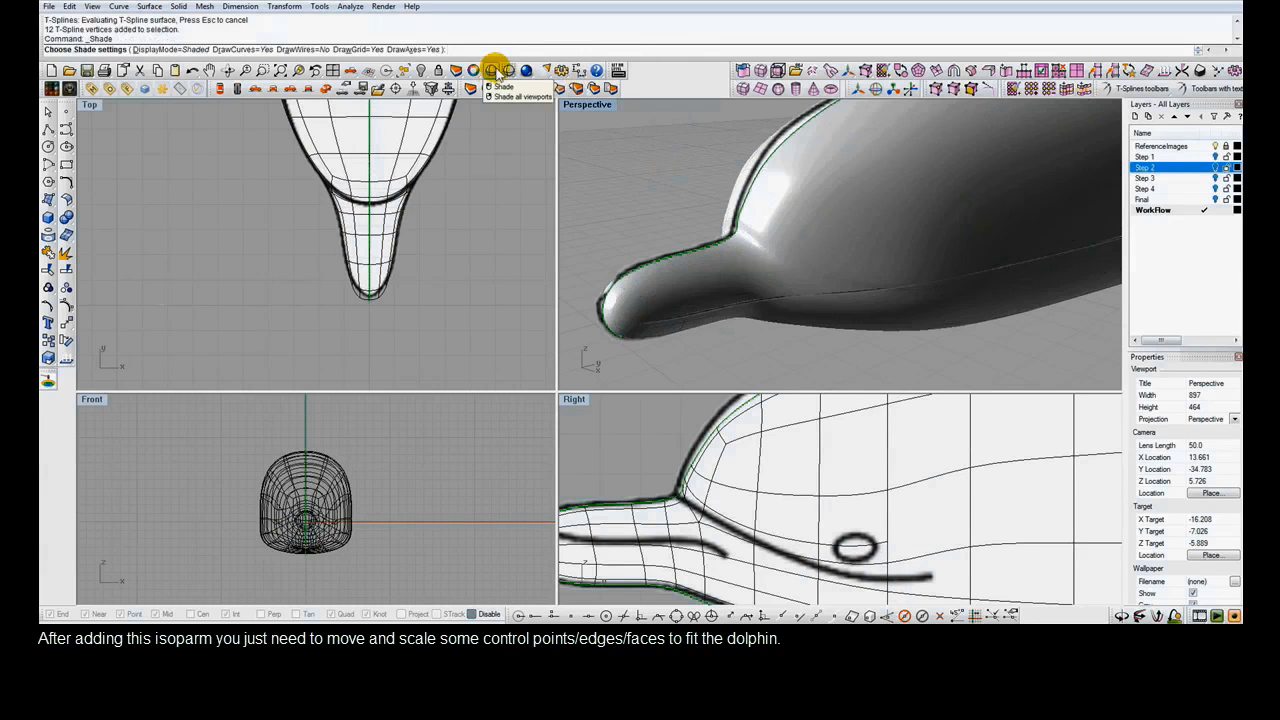
pyautogui.click(508, 73)
pyautogui.hotkey('ctrl', 's')
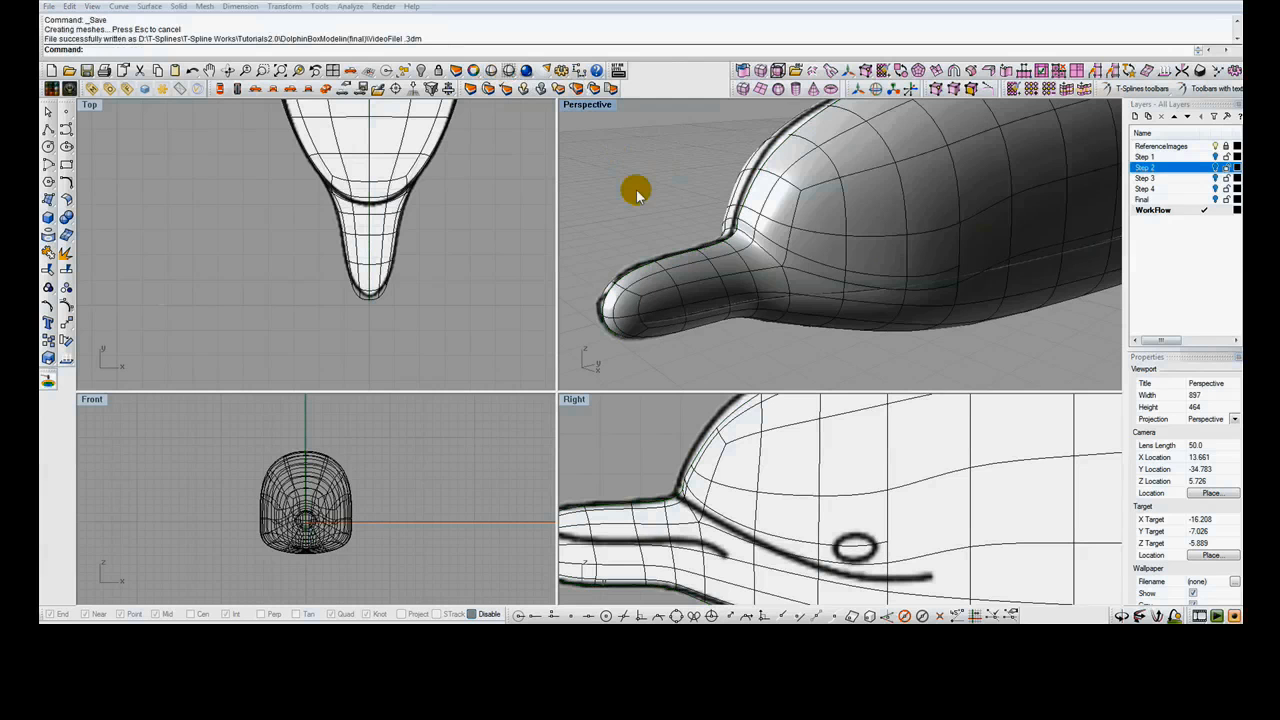
# Activate the Translate manipulator and insert a Simple partial isoparm through the row of edges from the beak's tip to the head
pyautogui.click(858, 86)
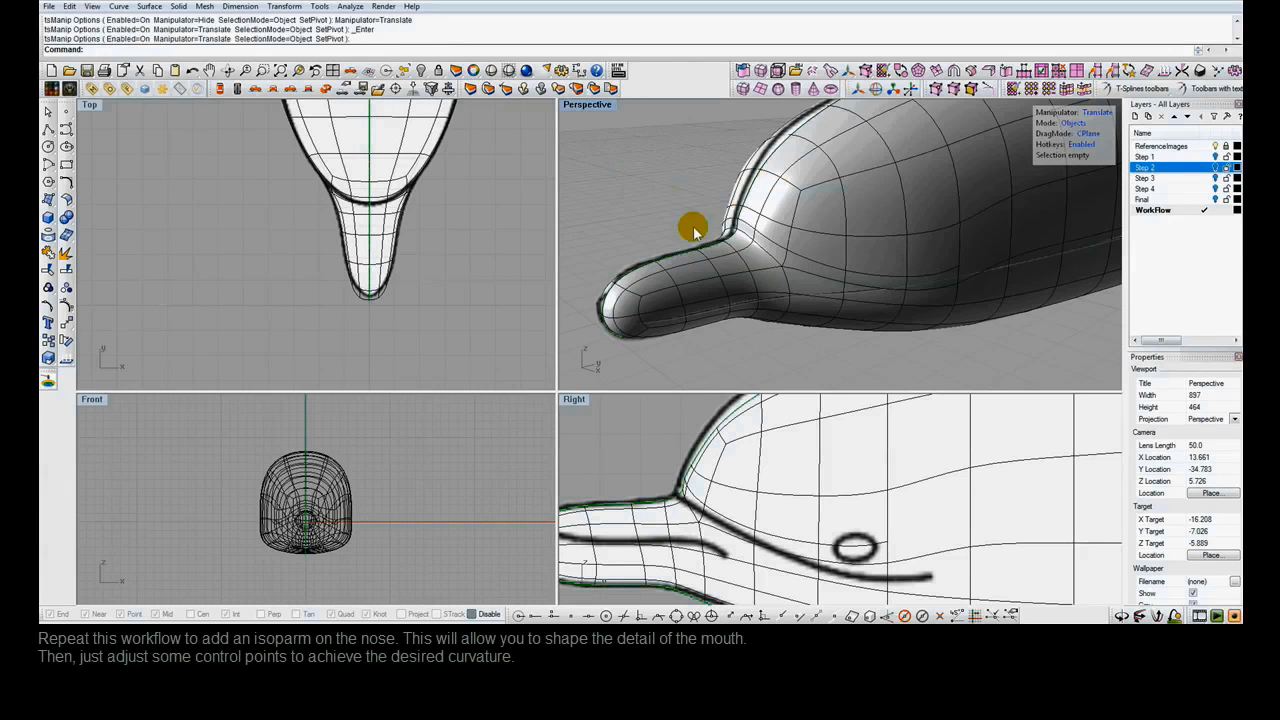
pyautogui.click(617, 304)
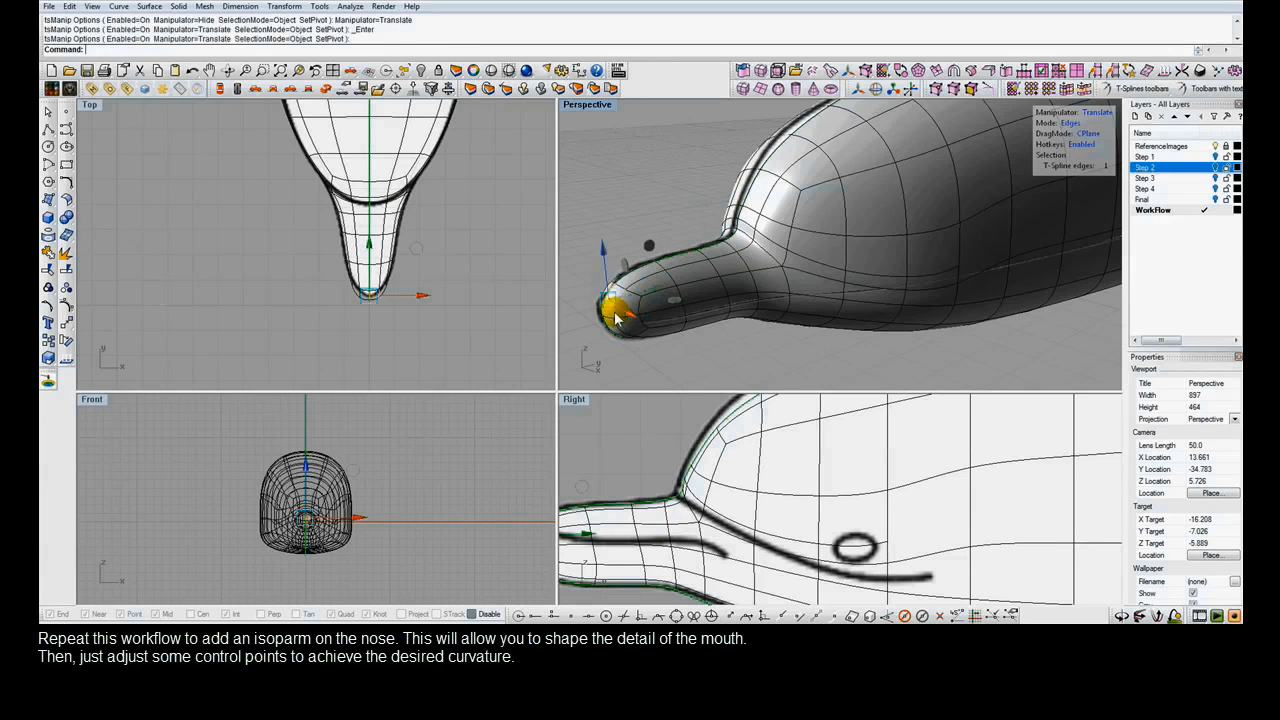
pyautogui.keyDown('shift'); pyautogui.click(646, 309); pyautogui.keyUp('shift')
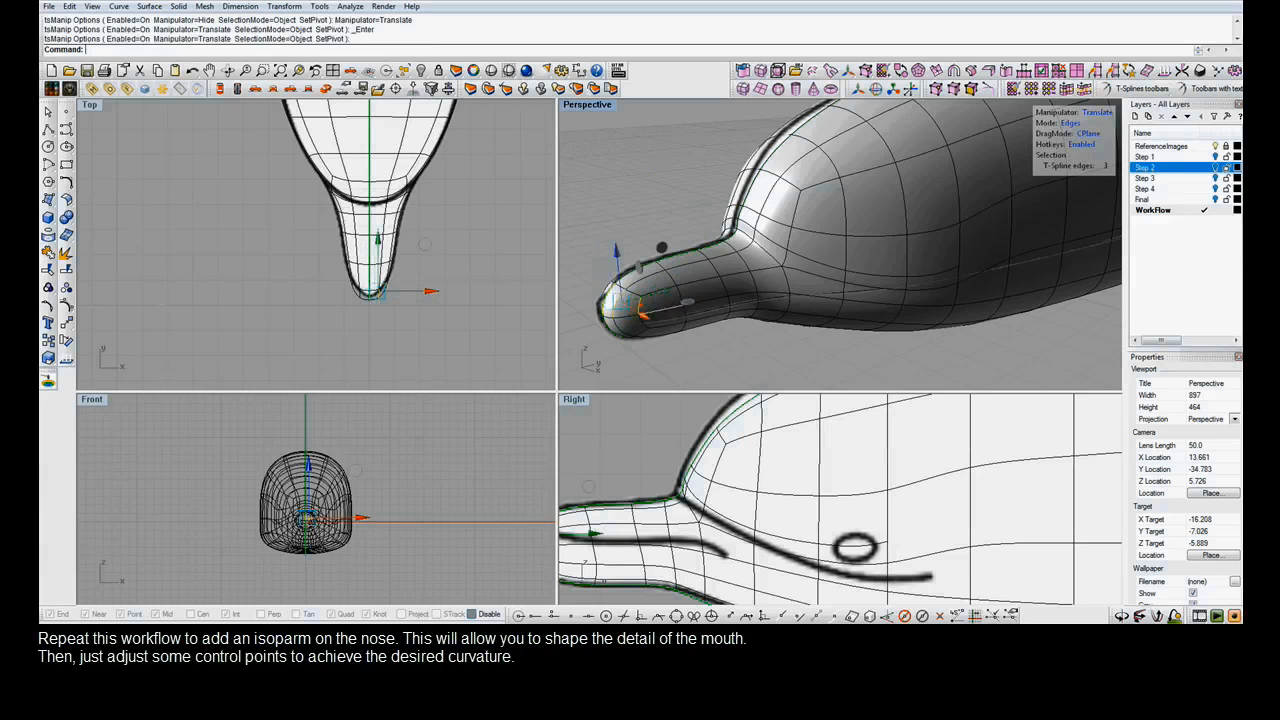
pyautogui.keyDown('shift'); pyautogui.click(680, 293); pyautogui.keyUp('shift')
pyautogui.keyDown('shift'); pyautogui.click(723, 287); pyautogui.keyUp('shift')
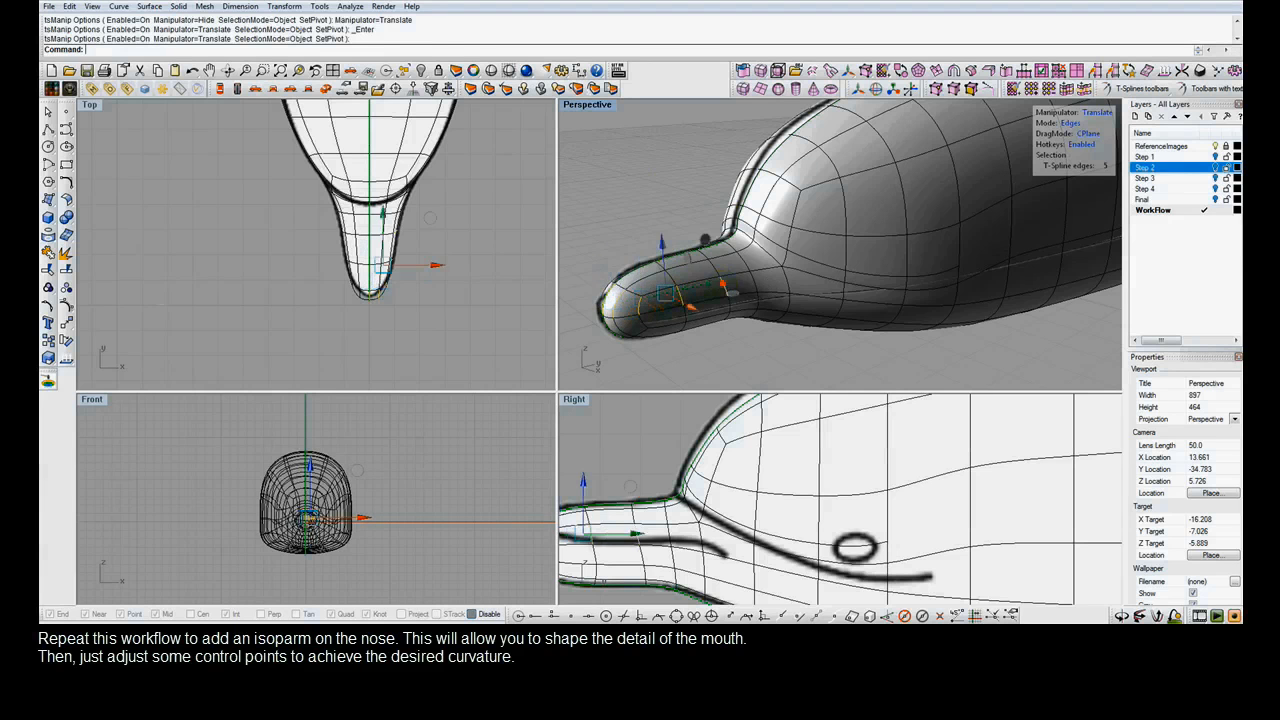
pyautogui.keyDown('shift'); pyautogui.click(772, 281); pyautogui.keyUp('shift')
pyautogui.keyDown('shift'); pyautogui.click(787, 287); pyautogui.keyUp('shift')
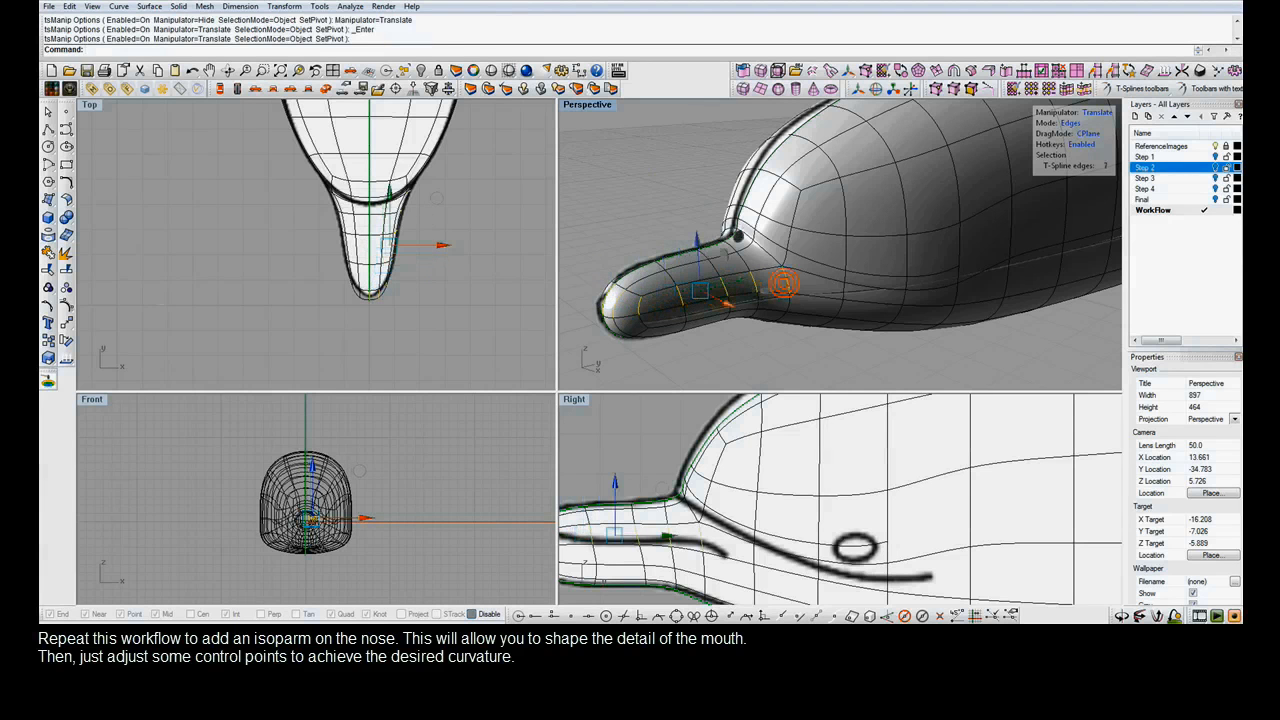
pyautogui.click(1007, 71)
pyautogui.click(638, 314)
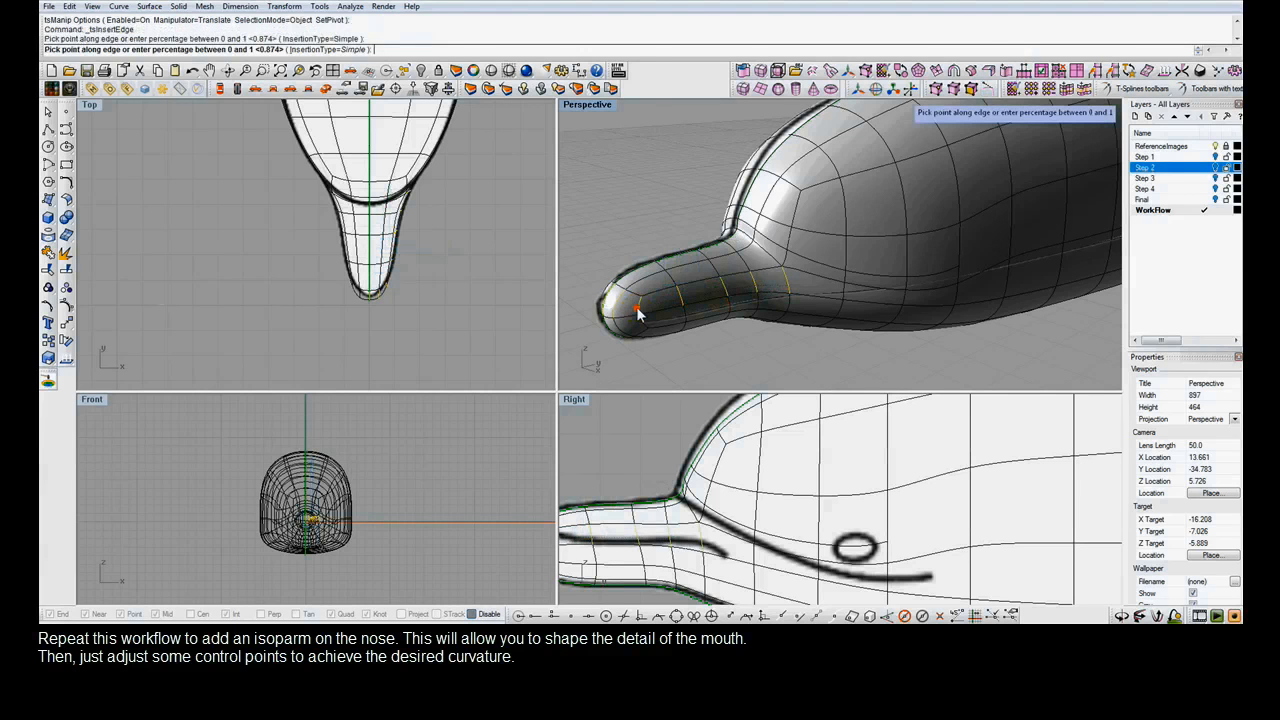
pyautogui.press('Return')
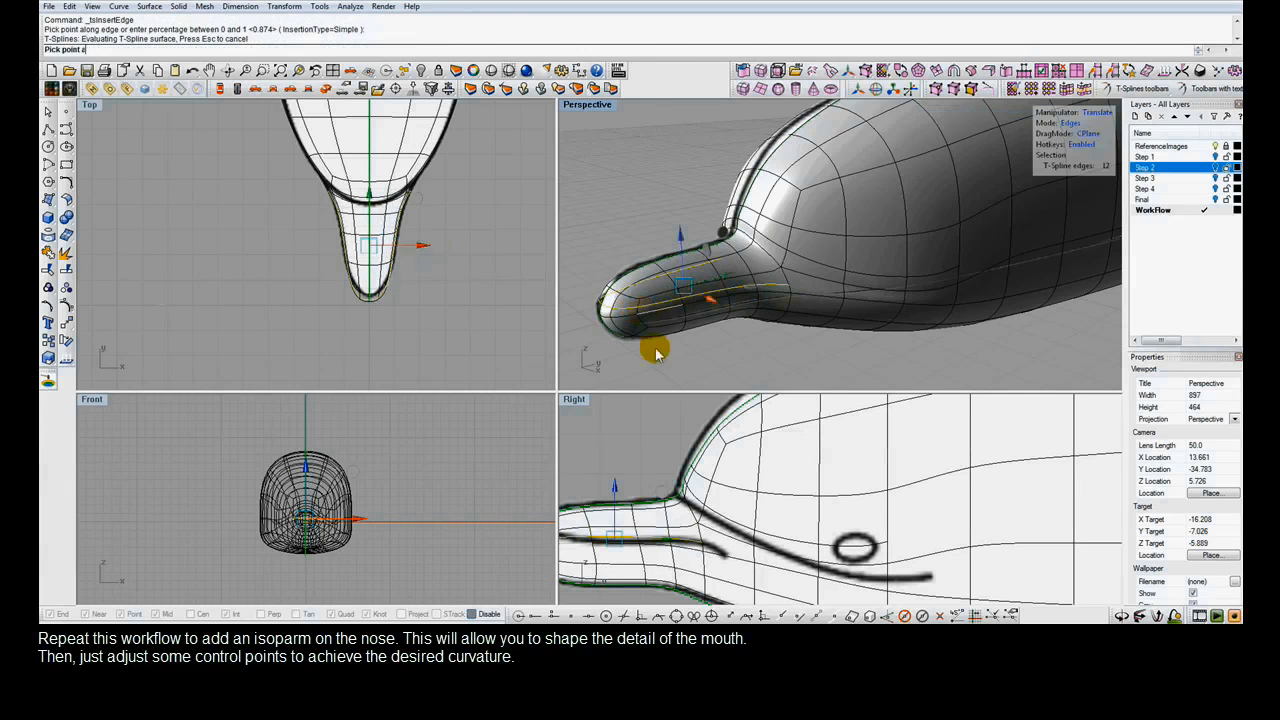
# Activate the Scale manipulator and slightly scale the beak's 12 selected isoparm edges in the perspective view
pyautogui.moveTo(642, 438); pyautogui.dragTo(765, 421, button='right')
pyautogui.click(579, 400)
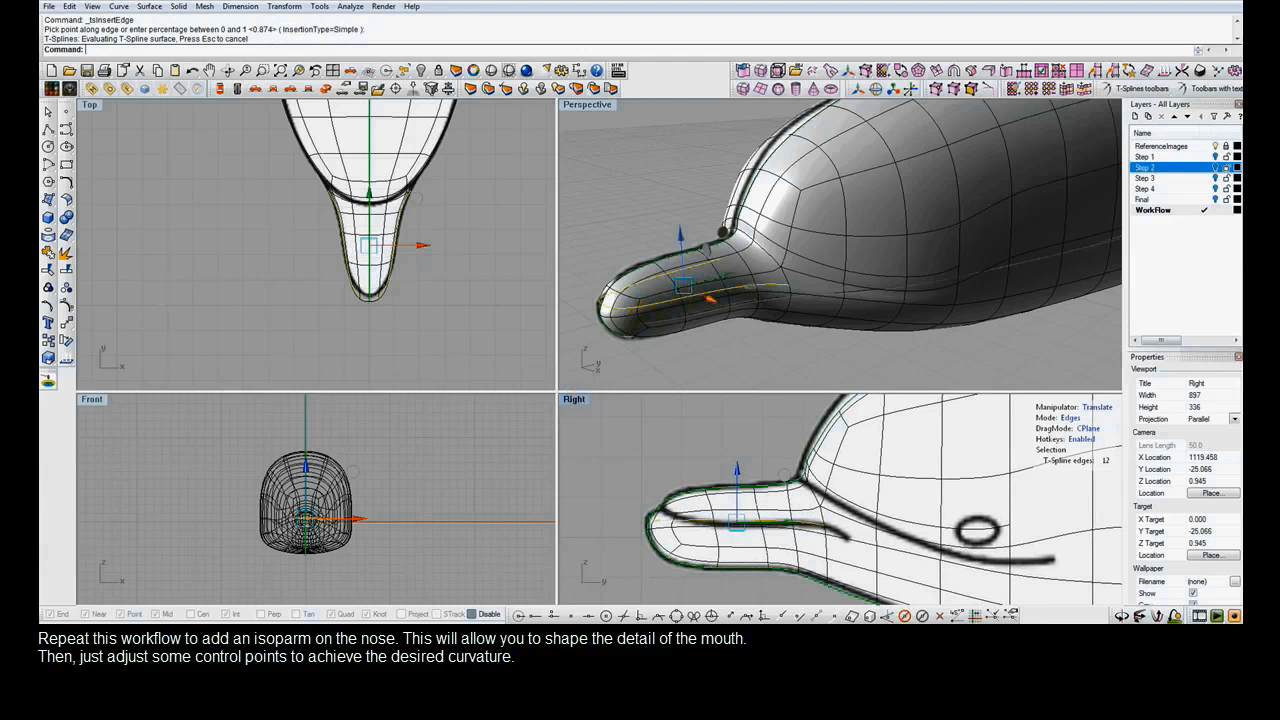
pyautogui.click(592, 106)
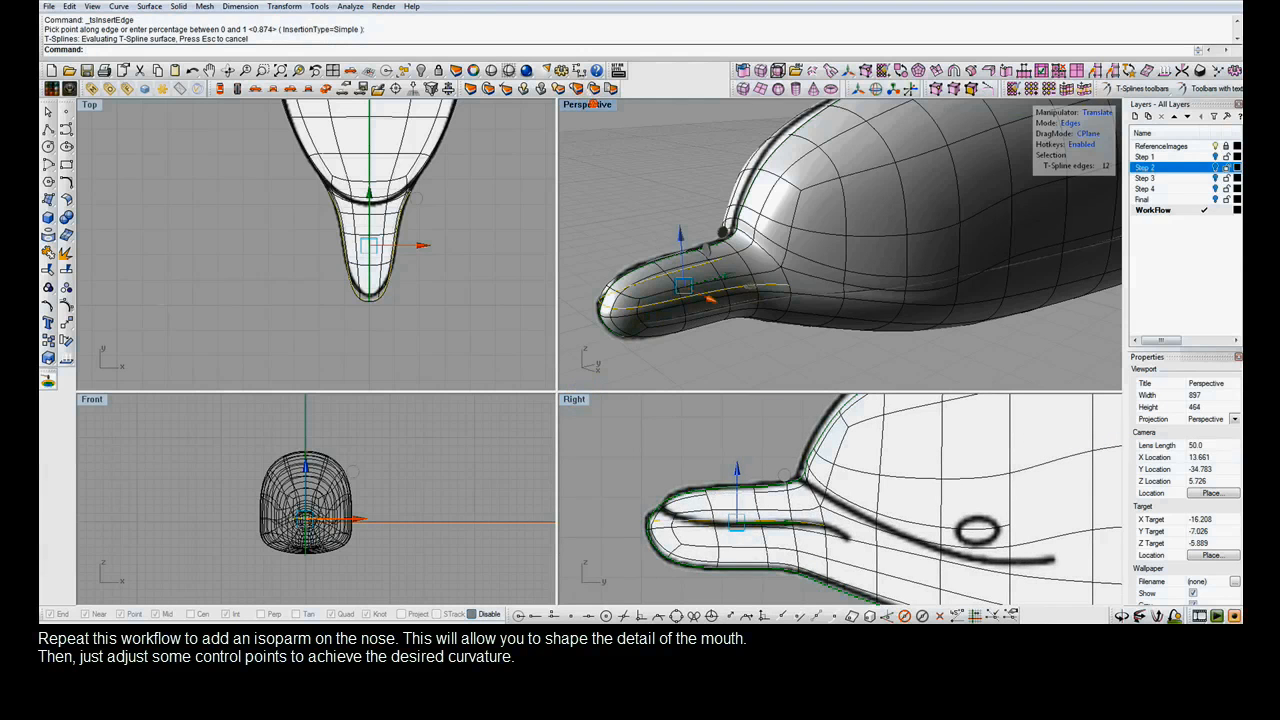
pyautogui.press('r')
pyautogui.moveTo(673, 326); pyautogui.dragTo(692, 329, button='right')
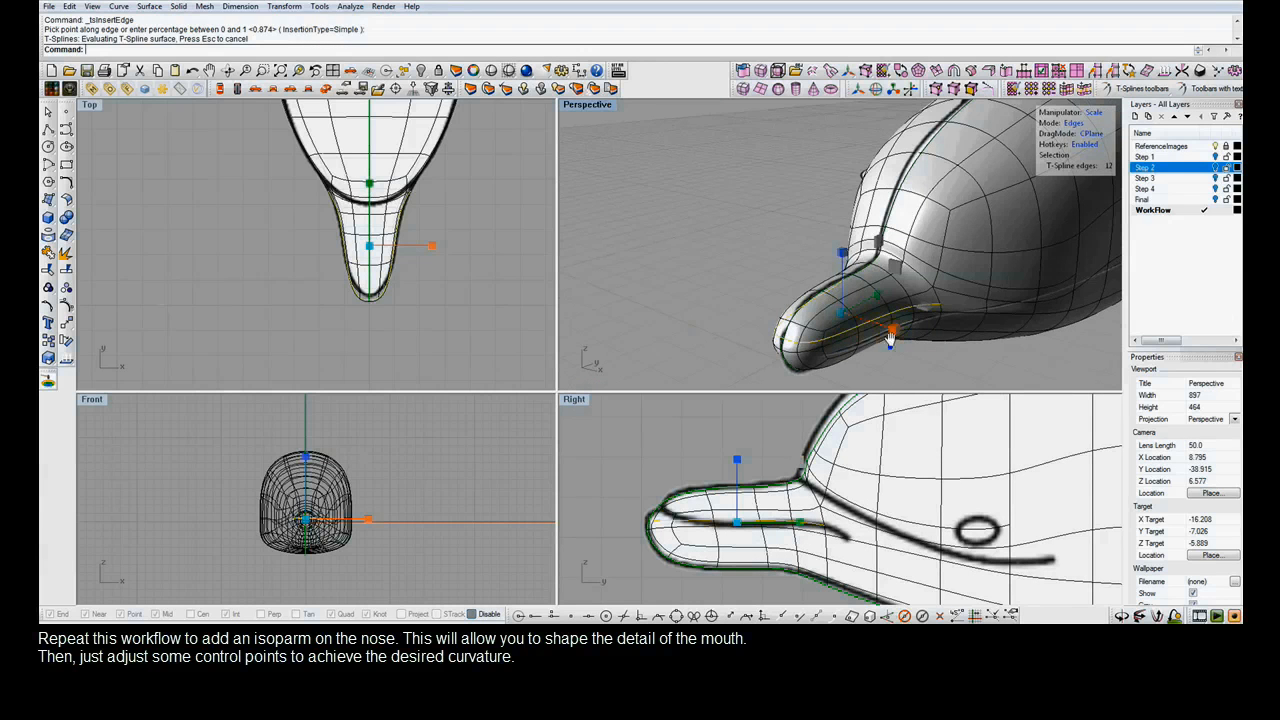
pyautogui.keyDown('shift'); pyautogui.moveTo(889, 340); pyautogui.dragTo(860, 257, button='right'); pyautogui.keyUp('shift')
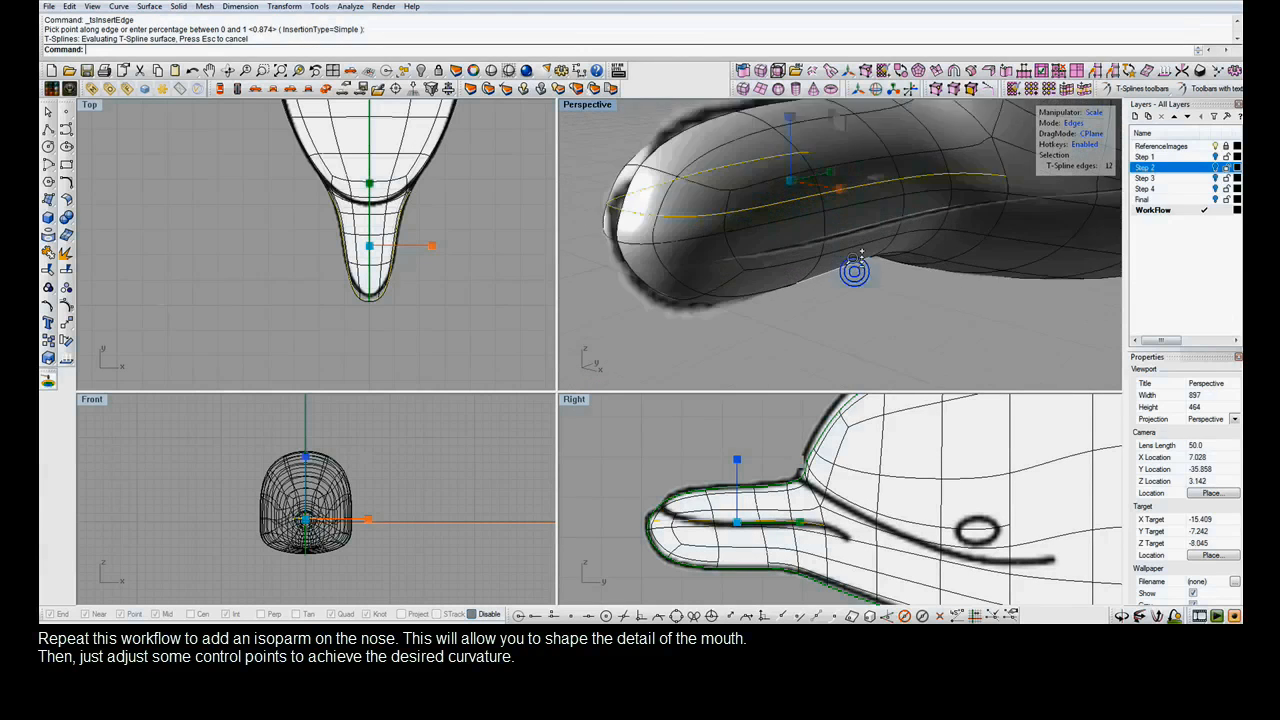
pyautogui.scroll(2, 854, 270)
pyautogui.moveTo(830, 177); pyautogui.dragTo(828, 173)
pyautogui.click(857, 248)
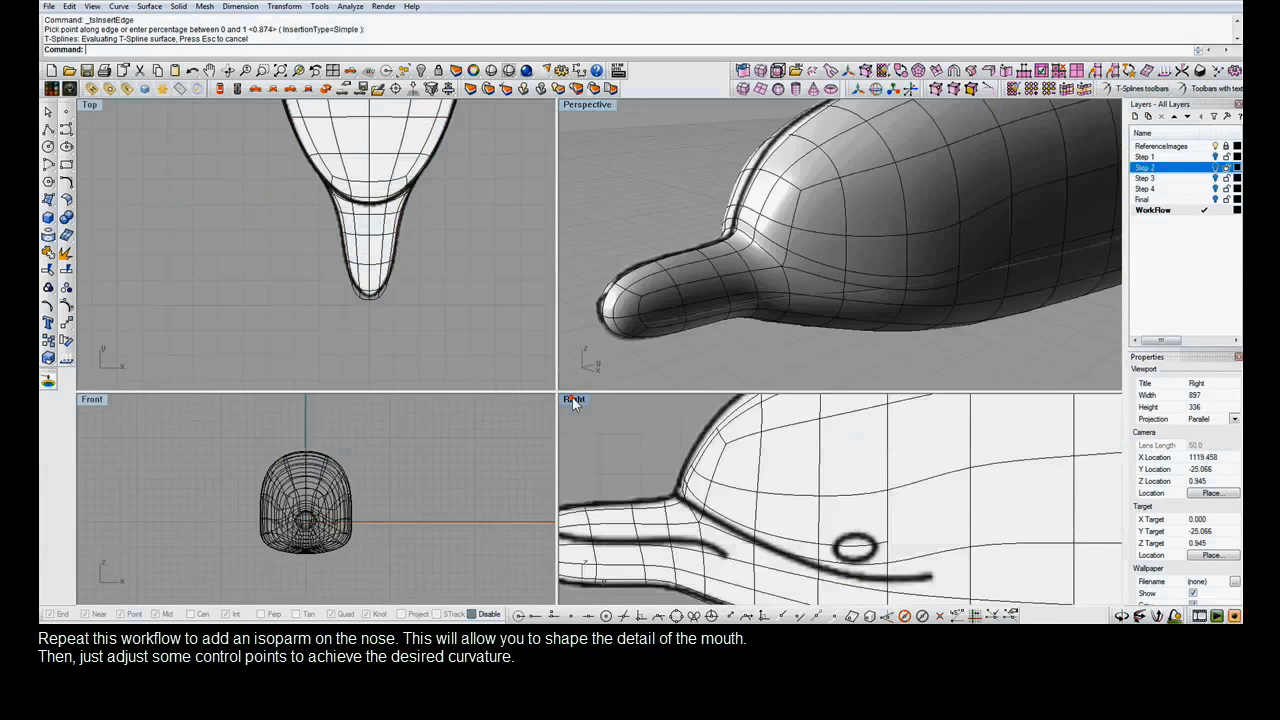
# In the enlarged side view, move the beak-tip vertices to shape the upper beak's rounded end and the notch at the mouth line
pyautogui.click(572, 398)
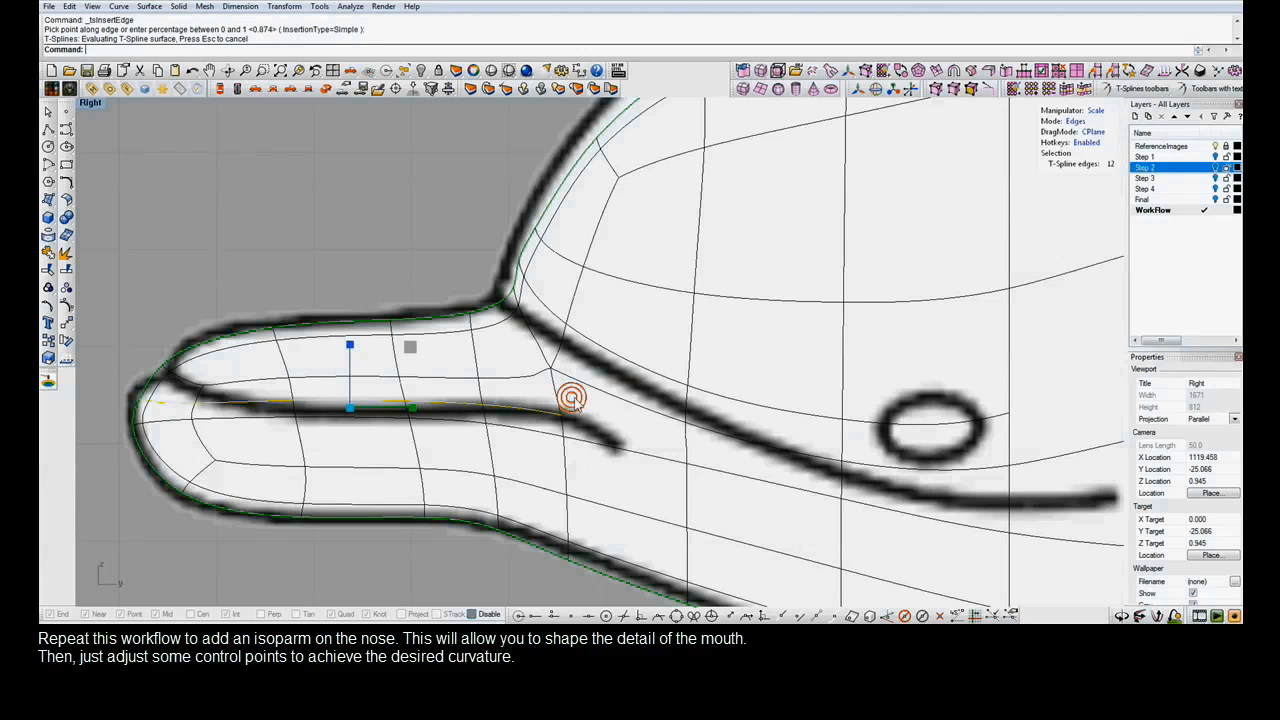
pyautogui.moveTo(140, 333); pyautogui.dragTo(229, 360)
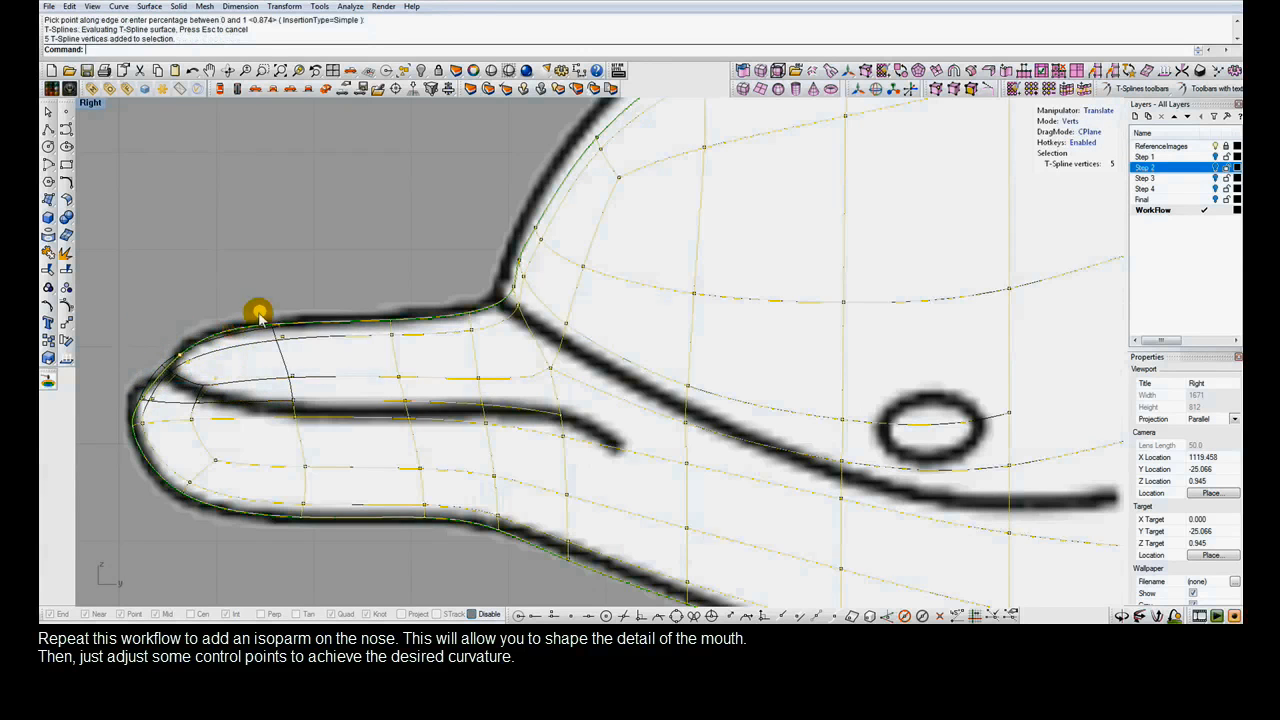
pyautogui.click(259, 318)
pyautogui.moveTo(129, 386); pyautogui.dragTo(174, 449)
pyautogui.click(124, 403)
pyautogui.moveTo(198, 365); pyautogui.dragTo(183, 387)
pyautogui.click(156, 358)
pyautogui.moveTo(217, 334); pyautogui.dragTo(194, 351)
pyautogui.click(178, 302)
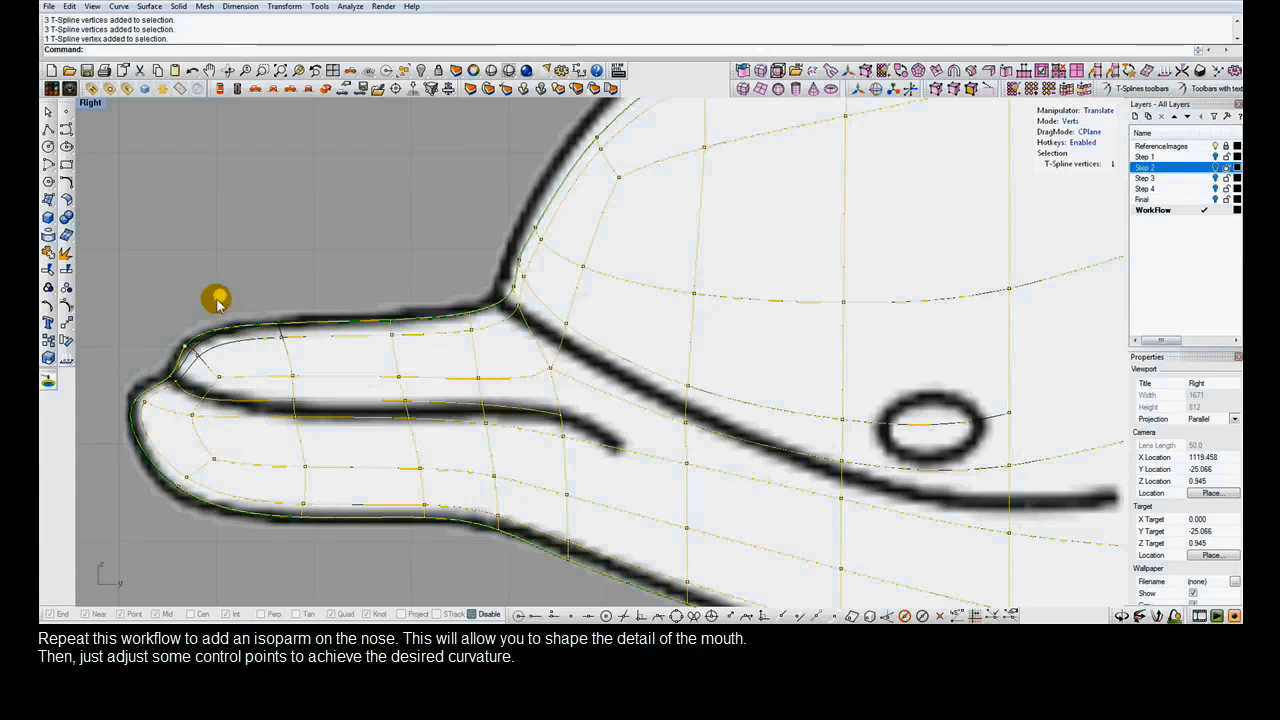
pyautogui.moveTo(215, 308); pyautogui.dragTo(215, 308)
# Adjust the lower jaw's tip vertices one by one in the side view to fit the reference outline
pyautogui.click(136, 392)
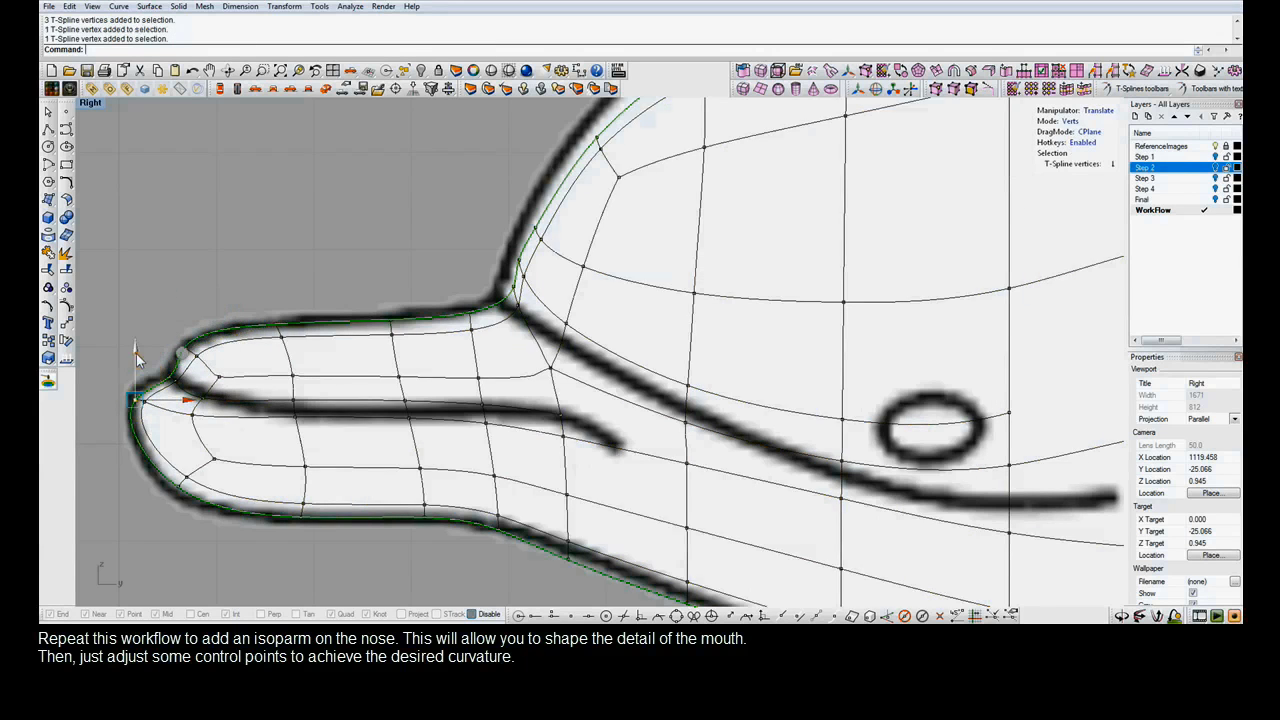
pyautogui.moveTo(138, 340); pyautogui.dragTo(140, 333)
pyautogui.click(150, 481)
pyautogui.moveTo(154, 474); pyautogui.dragTo(184, 492)
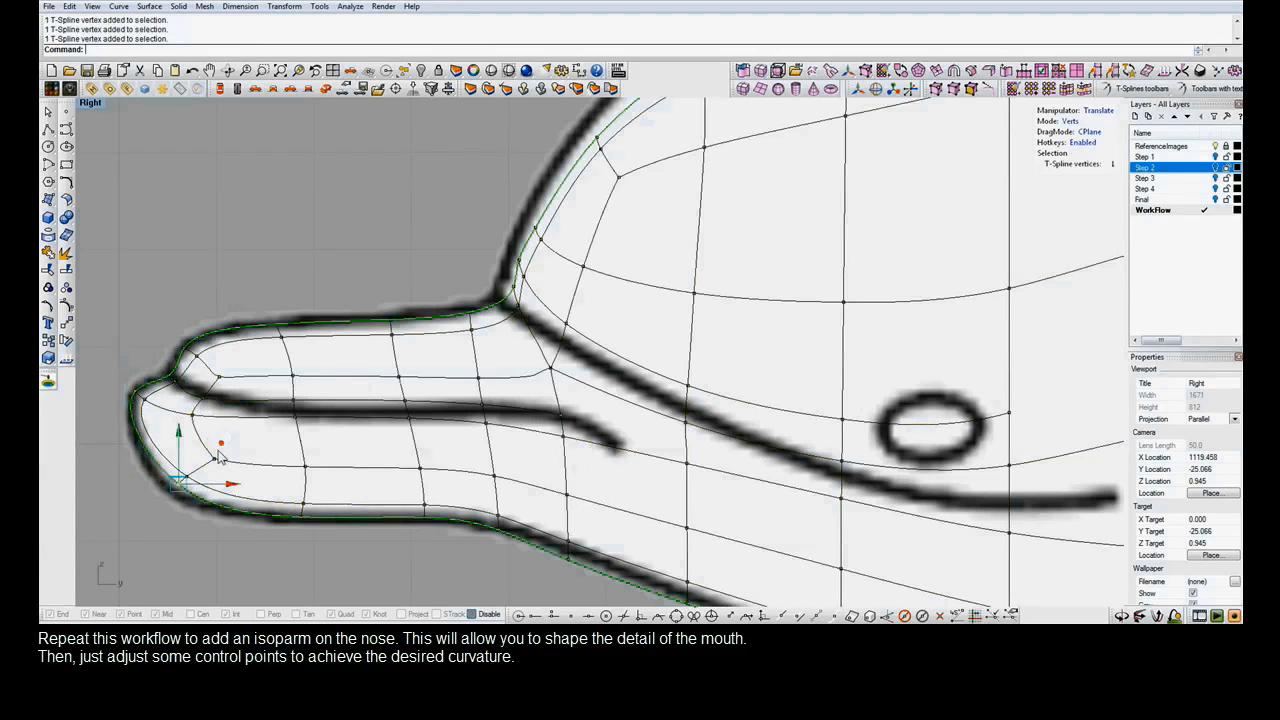
pyautogui.moveTo(215, 451); pyautogui.dragTo(210, 457)
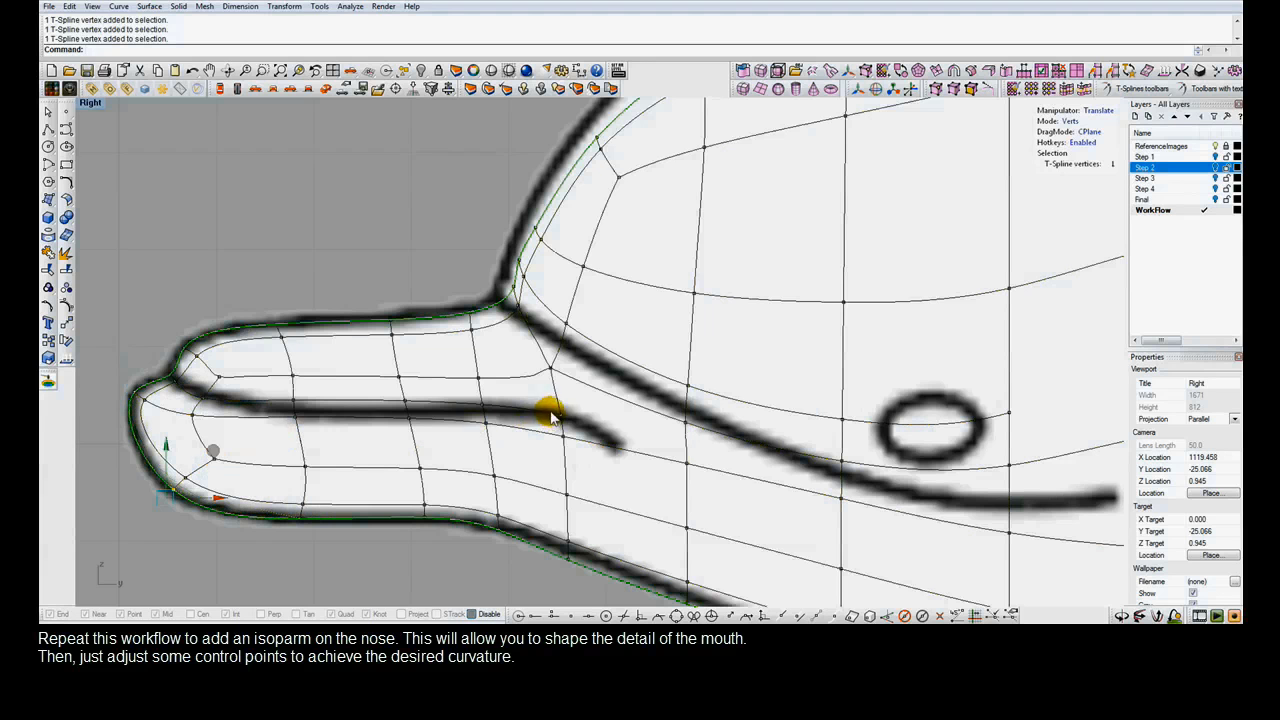
# Restore the four-viewport layout and toggle the smooth display off and on to check the beak in perspective
pyautogui.doubleClick(90, 102)
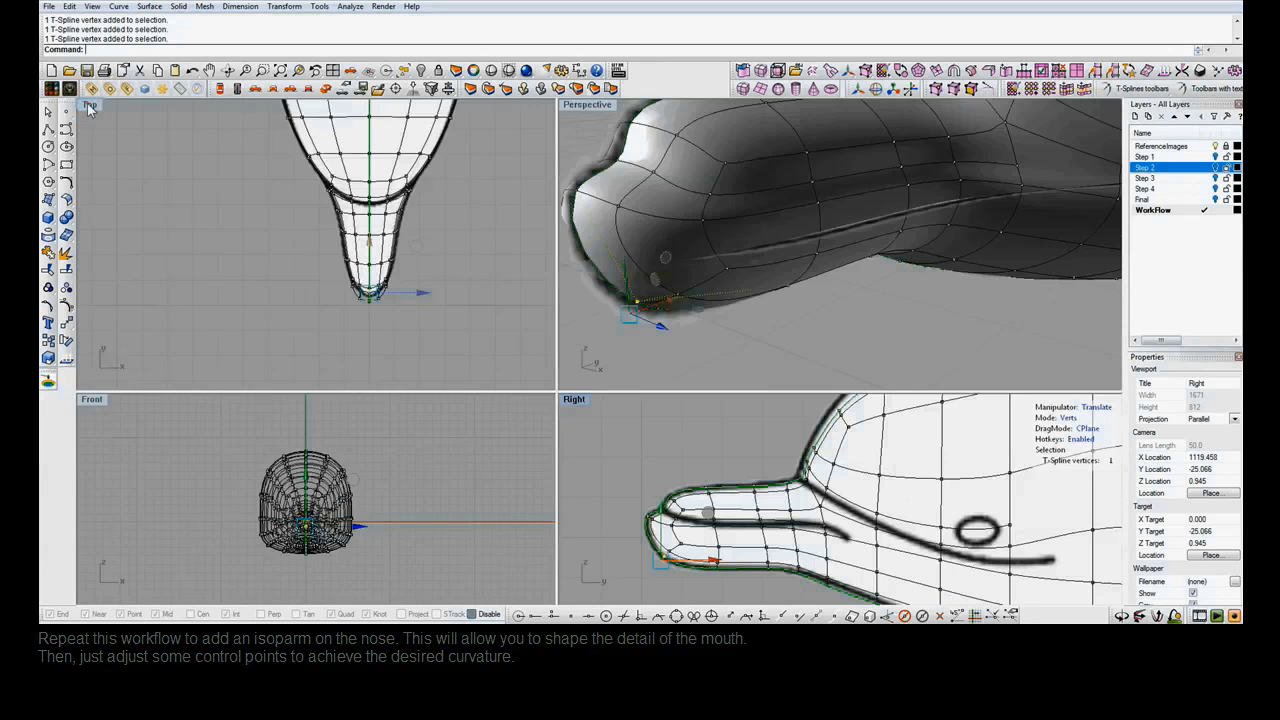
pyautogui.moveTo(797, 300); pyautogui.dragTo(796, 304, button='right')
pyautogui.scroll(-3, 800, 300)
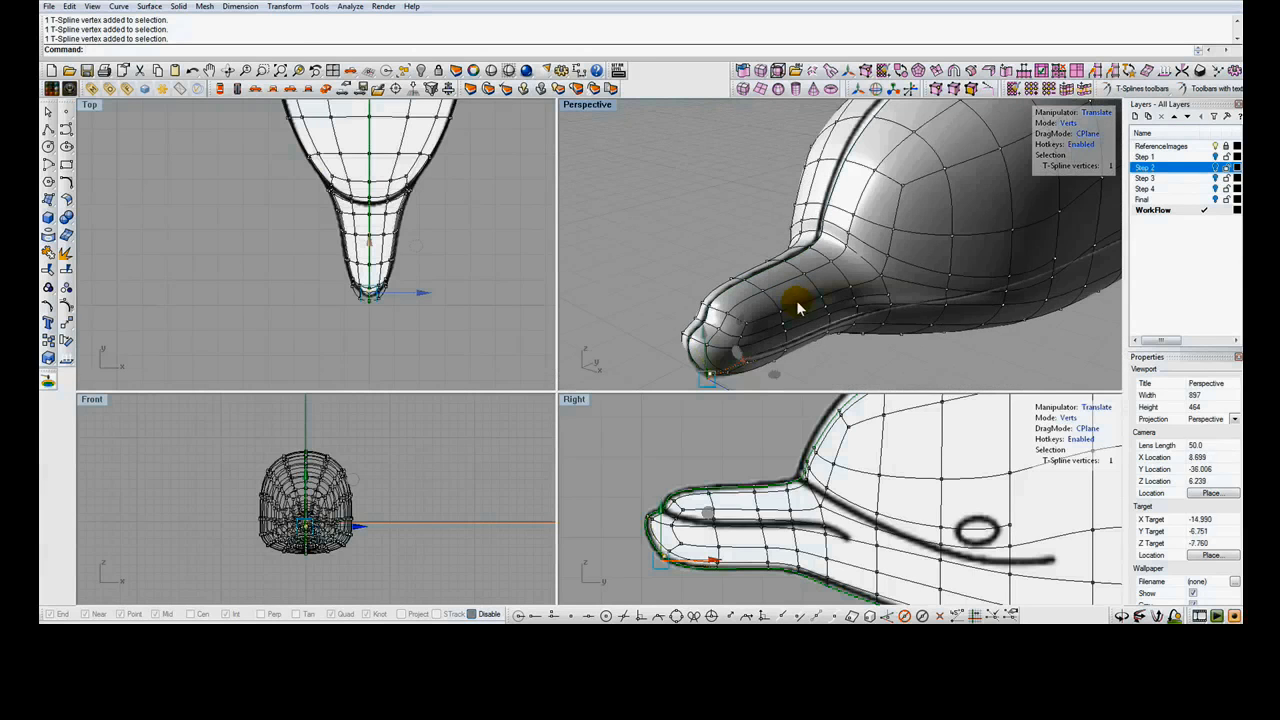
pyautogui.press('Tab')
pyautogui.press('Tab')
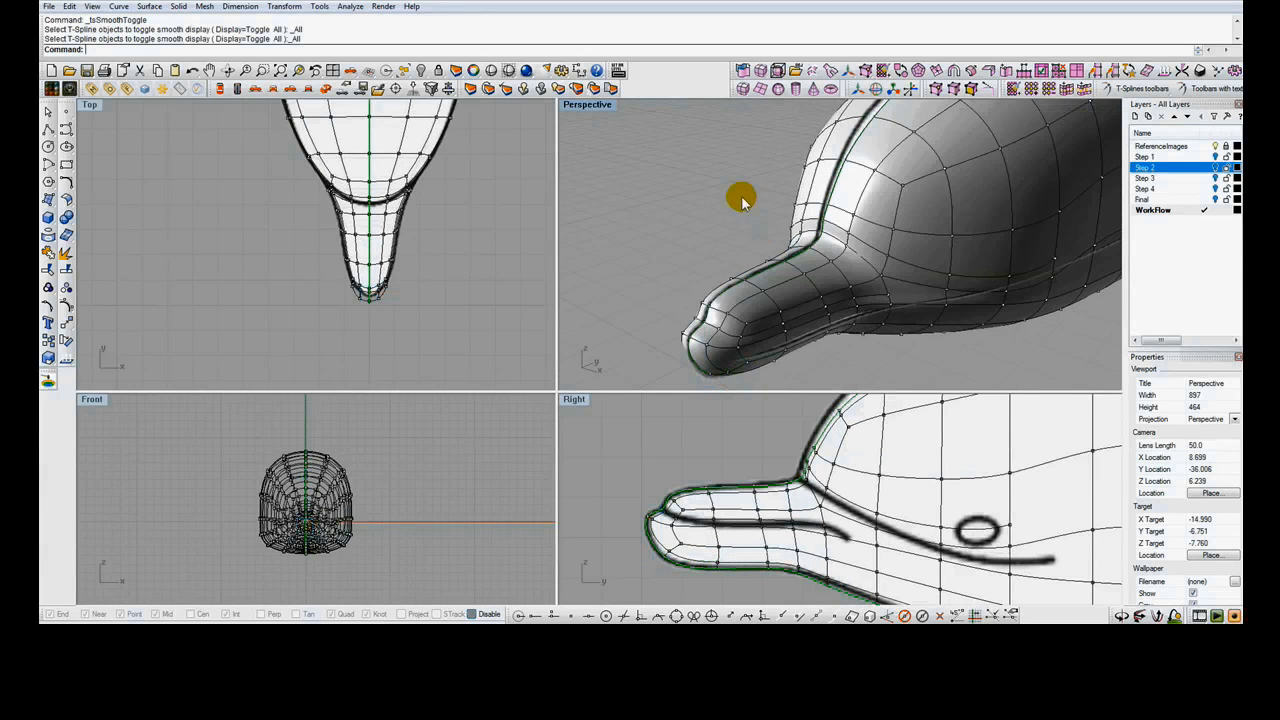